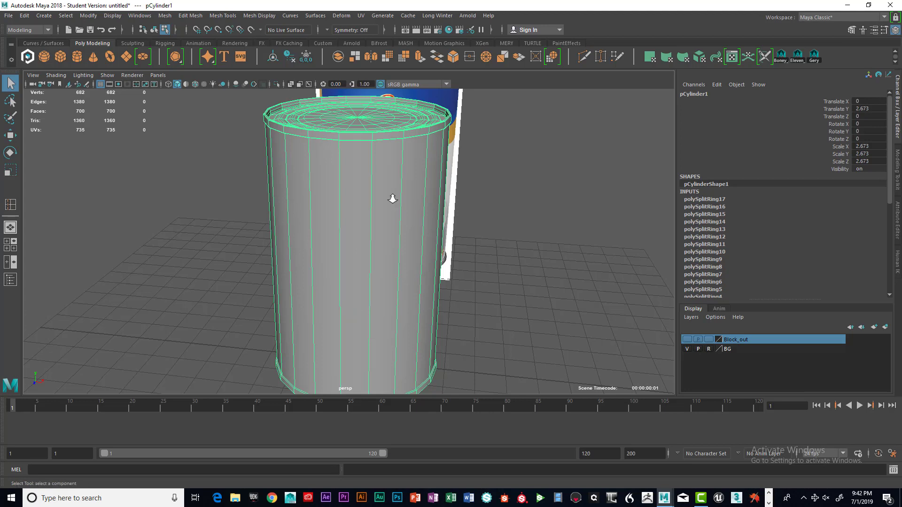
Insert a horizontal edge loop around the cylinder's side at about mid-height.
{"action": "right_click", "coordinate": [392, 199], "text": "shift"}
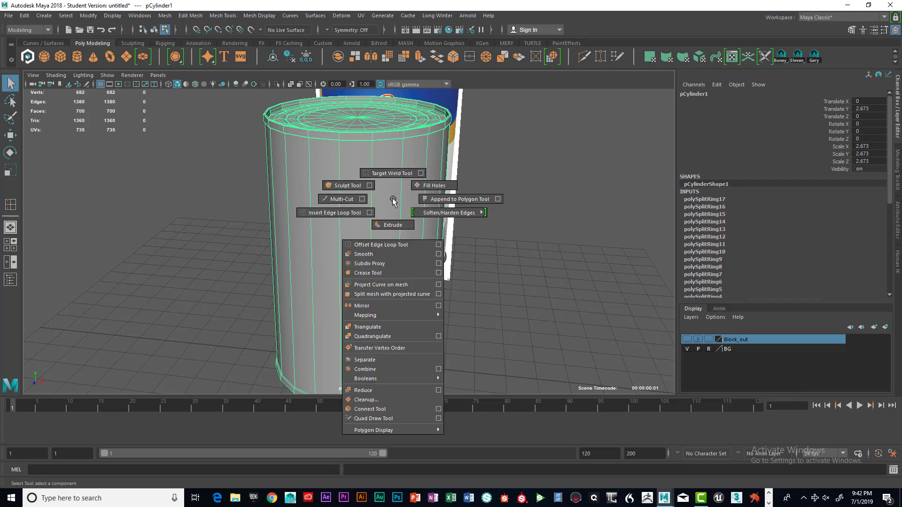
{"action": "left_click", "coordinate": [353, 212]}
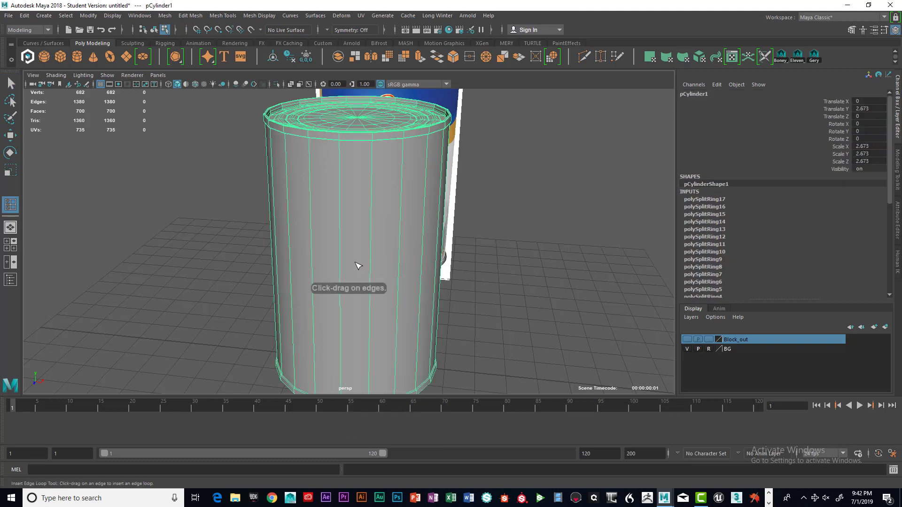
{"action": "left_click_drag", "start_coordinate": [341, 267], "coordinate": [337, 278]}
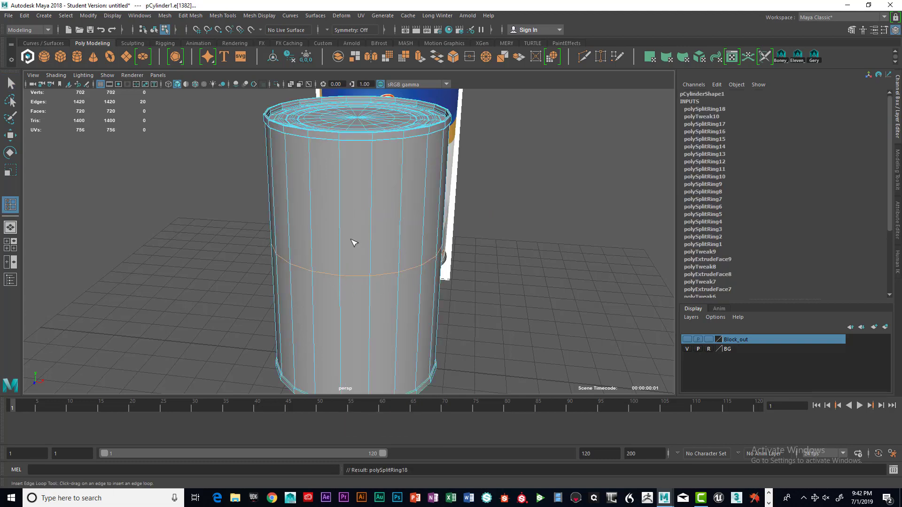
{"action": "left_click", "coordinate": [11, 83]}
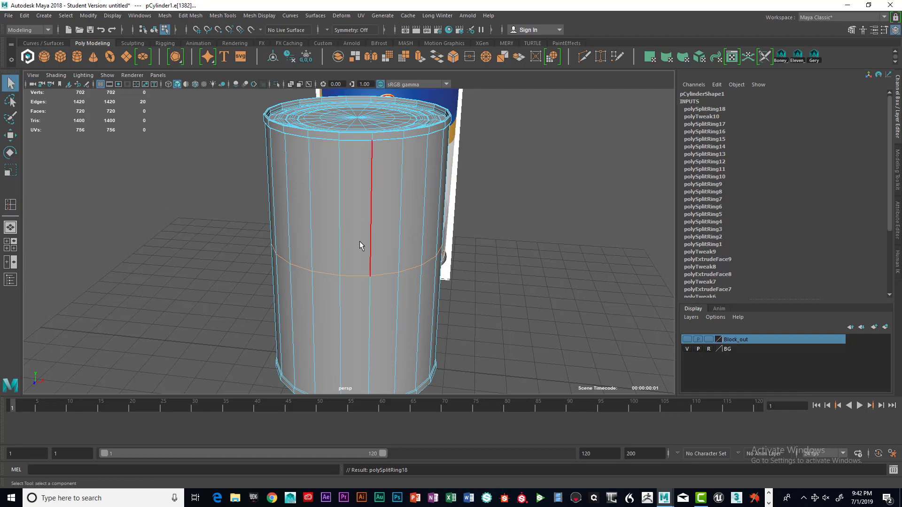
Switch to the side view and frame the whole cylinder.
{"action": "key", "text": "space"}
{"action": "key", "text": "space"}
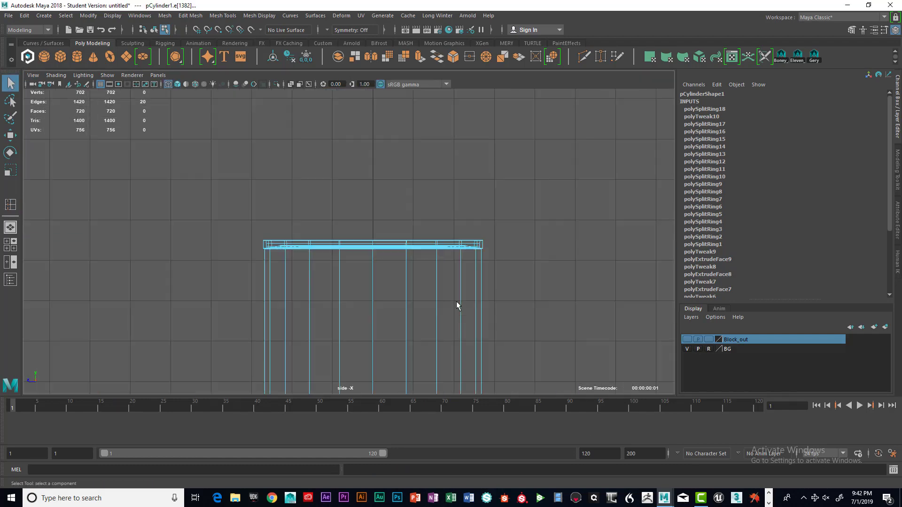
{"action": "scroll", "coordinate": [447, 300], "scroll_direction": "down", "scroll_amount": 4}
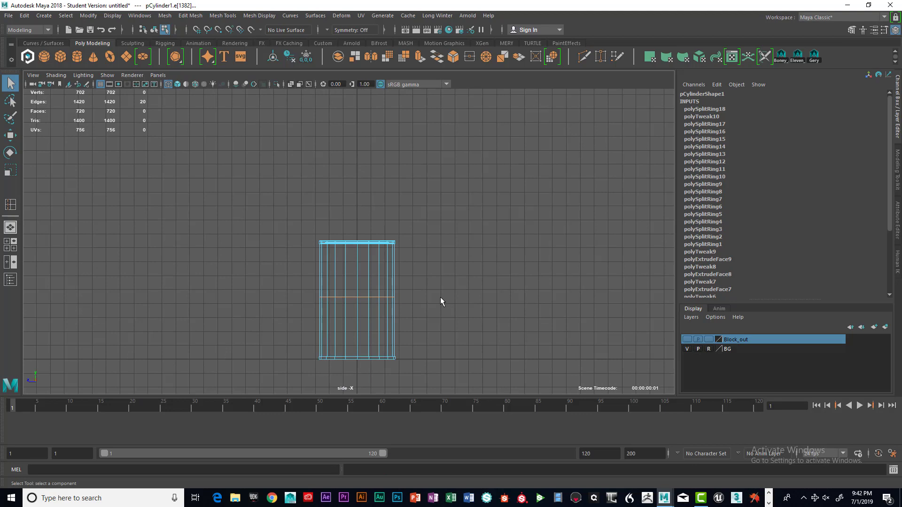
{"action": "mouse_move", "coordinate": [429, 295]}
{"action": "middle_mouse_down", "text": "alt"}
{"action": "mouse_move", "coordinate": [432, 216]}
{"action": "mouse_move", "coordinate": [417, 300]}
{"action": "middle_mouse_up", "text": "alt"}
{"action": "scroll", "coordinate": [429, 227], "scroll_direction": "up", "scroll_amount": 2}
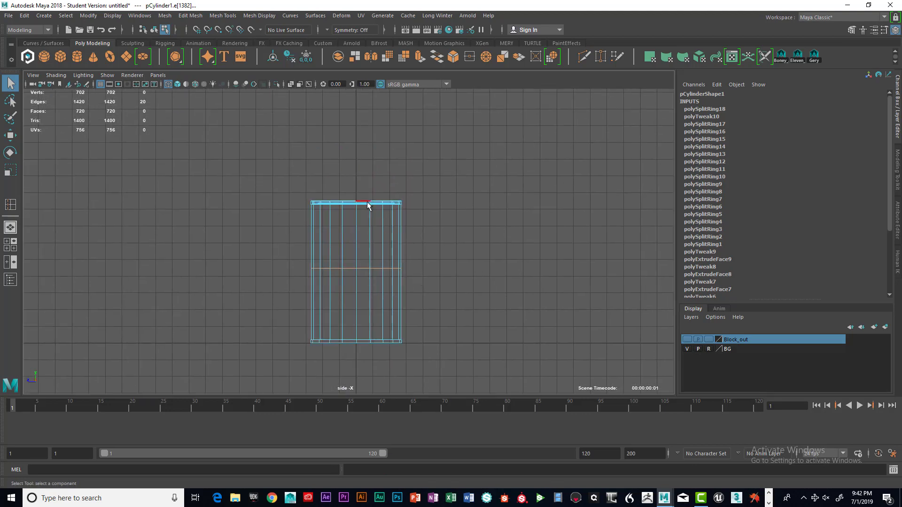
{"action": "right_click_drag", "start_coordinate": [367, 204], "coordinate": [362, 257]}
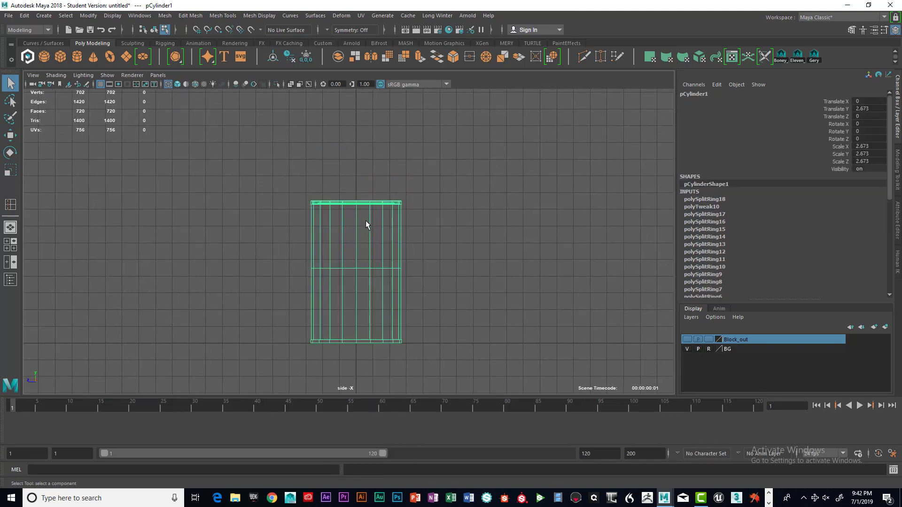
{"action": "key", "text": "w"}
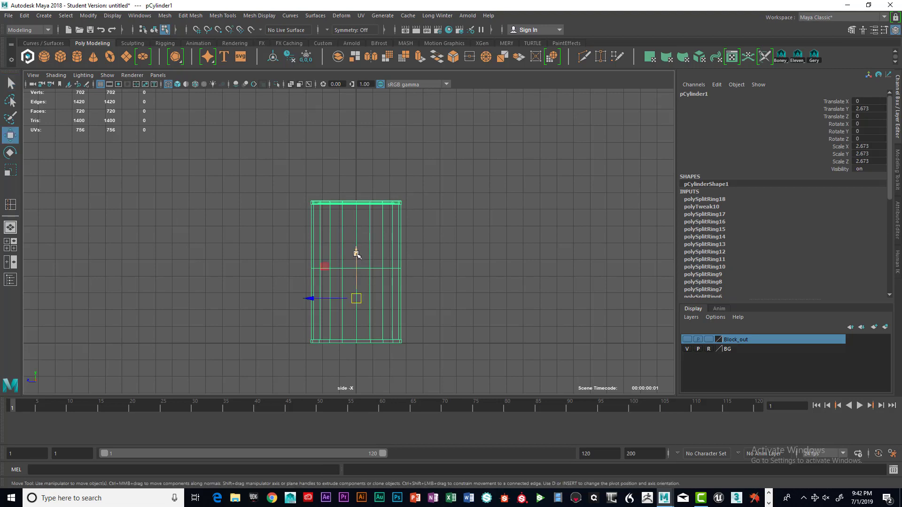
{"action": "left_click_drag", "start_coordinate": [356, 258], "coordinate": [368, 298]}
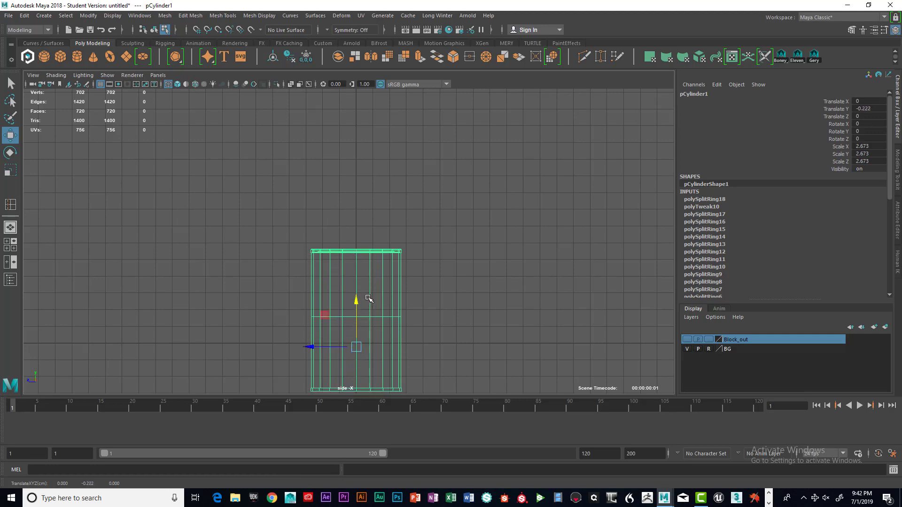
{"action": "key", "text": "ctrl+z"}
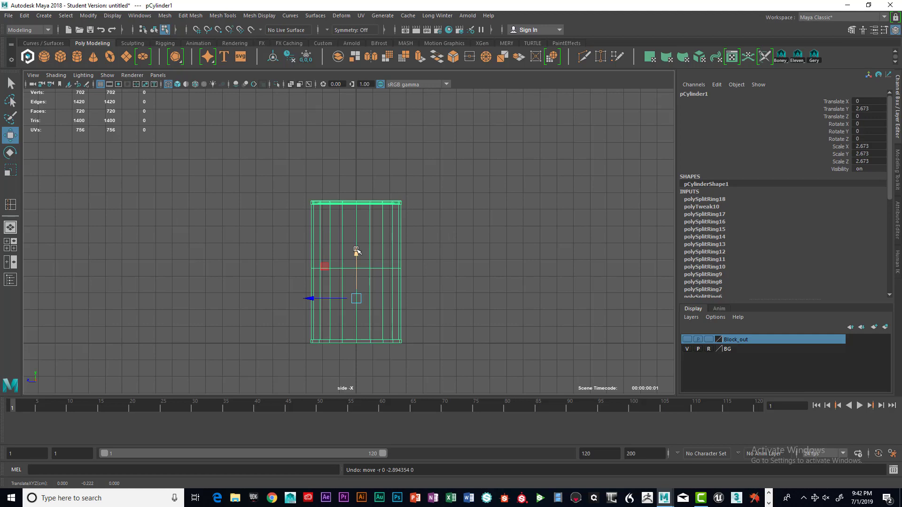
Select the vertices of the middle edge loop and shift them slightly down to a Y position of about 4.41.
{"action": "scroll", "coordinate": [421, 262], "scroll_direction": "up", "scroll_amount": 3}
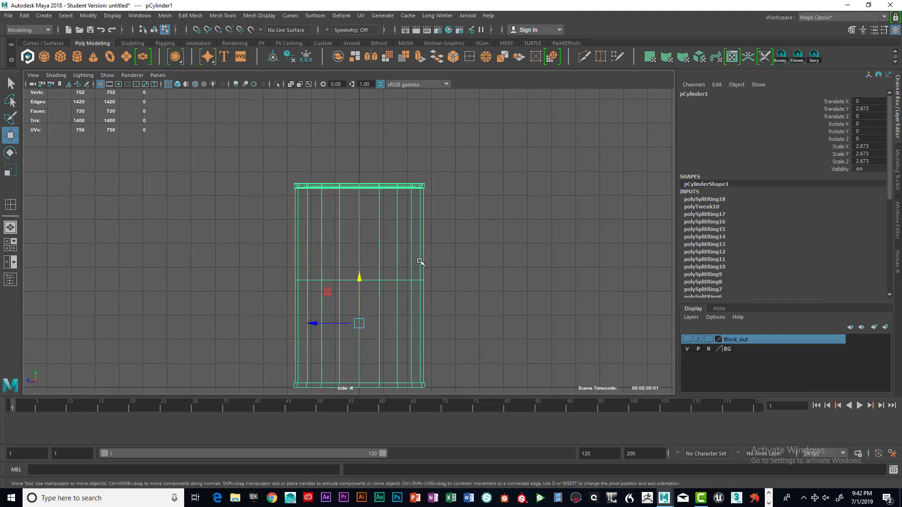
{"action": "middle_click_drag", "start_coordinate": [388, 261], "coordinate": [379, 215], "text": "alt"}
{"action": "scroll", "coordinate": [380, 219], "scroll_direction": "up", "scroll_amount": 2}
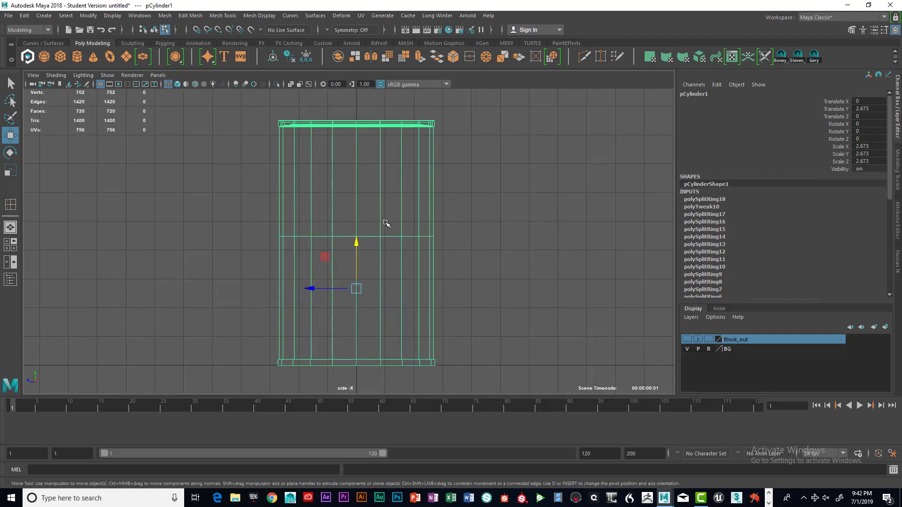
{"action": "left_click", "coordinate": [357, 243]}
{"action": "right_click", "coordinate": [385, 239]}
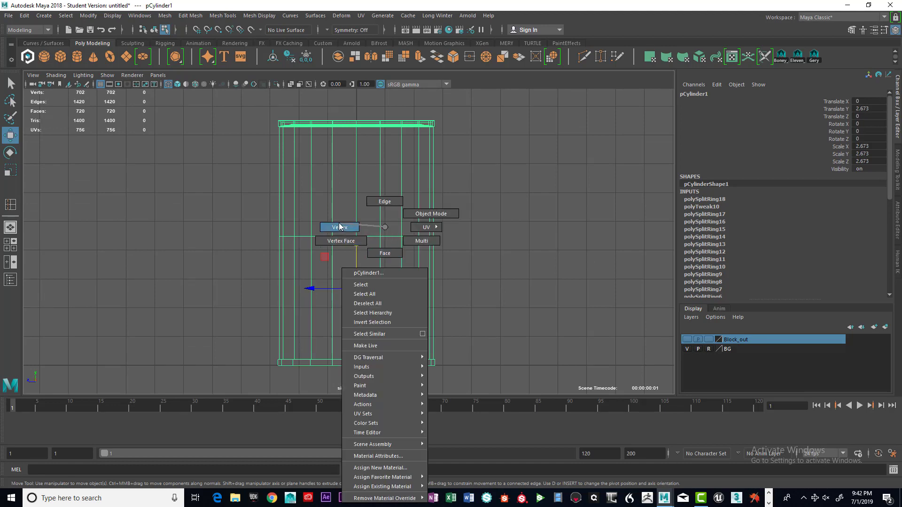
{"action": "right_click_drag", "start_coordinate": [340, 227], "coordinate": [268, 217]}
{"action": "left_click_drag", "start_coordinate": [267, 218], "coordinate": [447, 246]}
{"action": "left_click", "coordinate": [356, 194]}
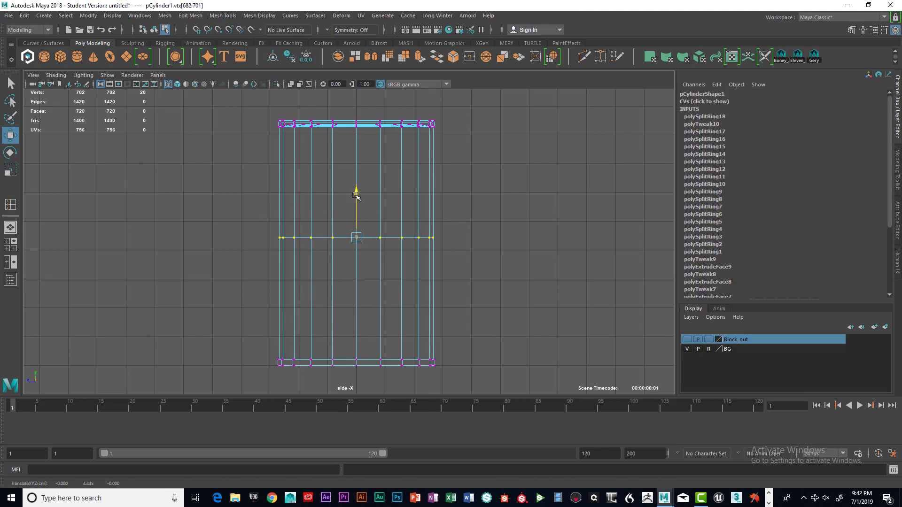
{"action": "left_click_drag", "start_coordinate": [355, 195], "coordinate": [356, 196]}
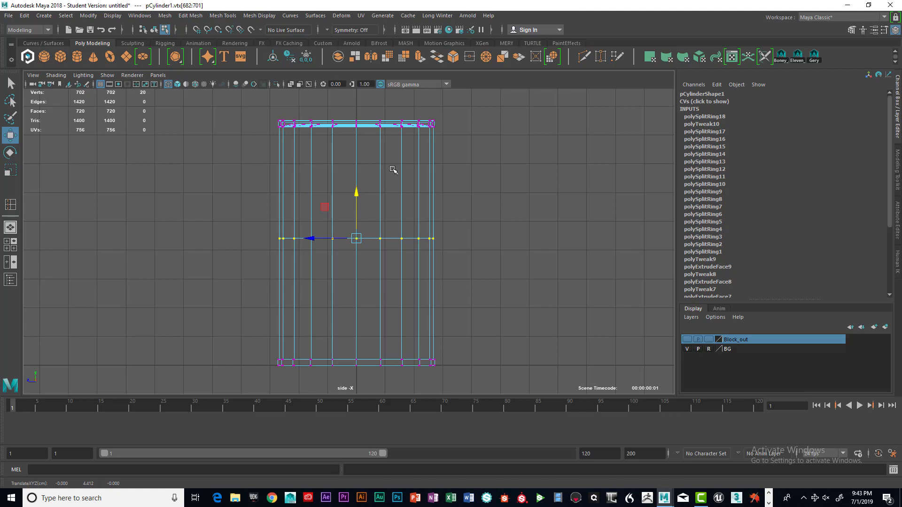
Delete all the cylinder faces below the middle edge loop.
{"action": "right_click_drag", "start_coordinate": [392, 169], "coordinate": [393, 196]}
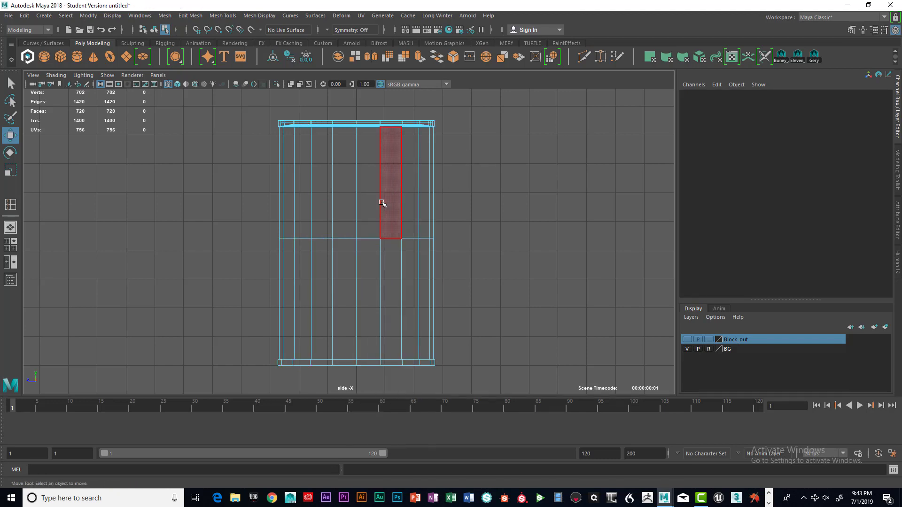
{"action": "left_click_drag", "start_coordinate": [255, 258], "coordinate": [481, 383]}
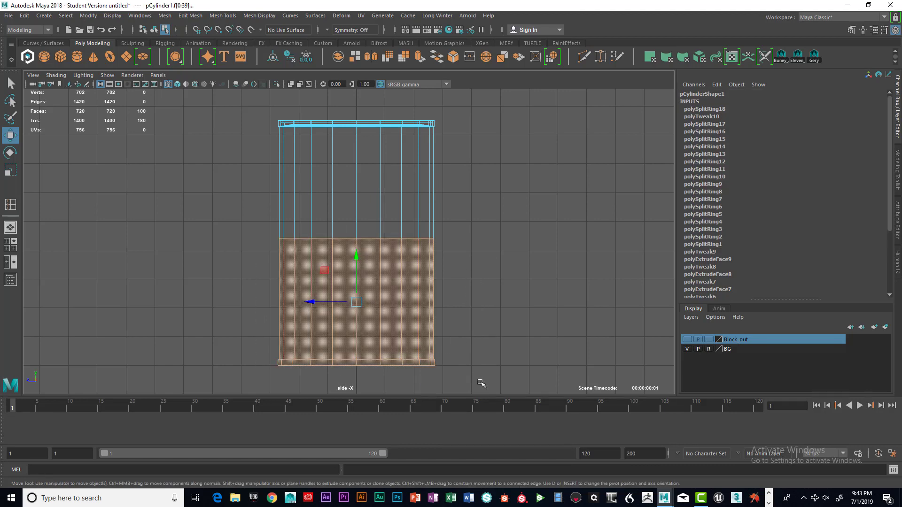
{"action": "key", "text": "Delete"}
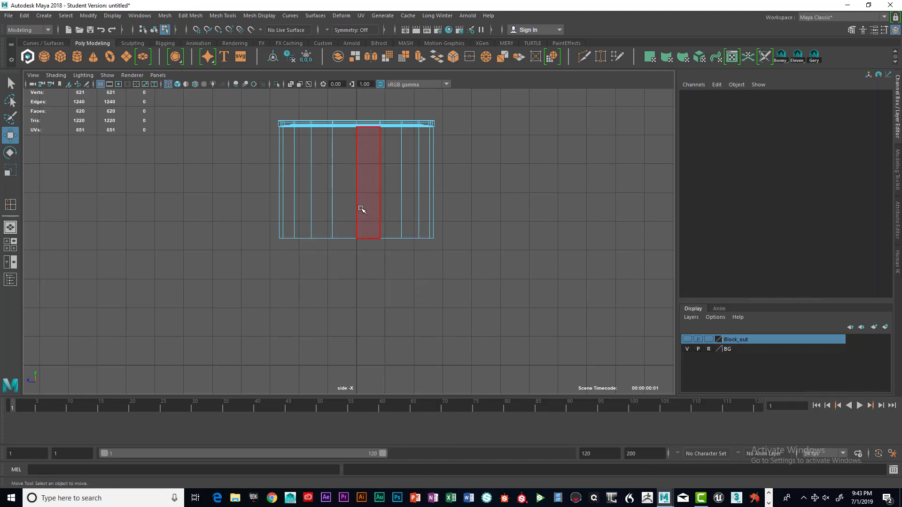
Move the remaining half cylinder down to a Translate Y of about -1.66 so its open edge sits near the ground line.
{"action": "right_click_drag", "start_coordinate": [352, 126], "coordinate": [339, 181]}
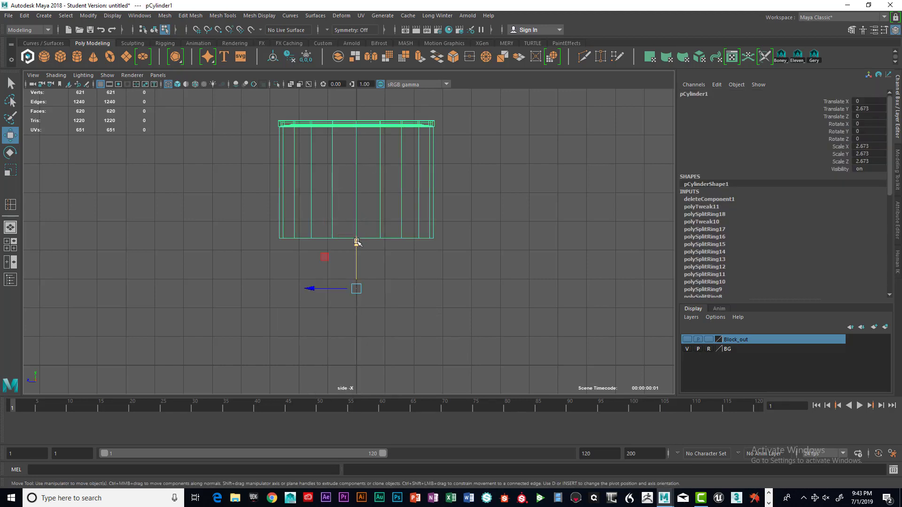
{"action": "left_click_drag", "start_coordinate": [357, 242], "coordinate": [358, 369]}
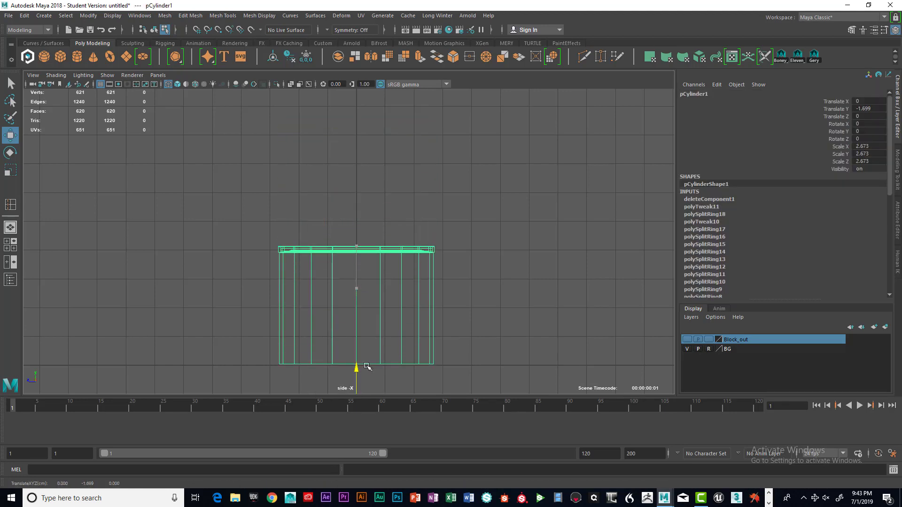
{"action": "scroll", "coordinate": [360, 352], "scroll_direction": "up", "scroll_amount": 2}
{"action": "middle_click_drag", "start_coordinate": [368, 310], "coordinate": [396, 145]}
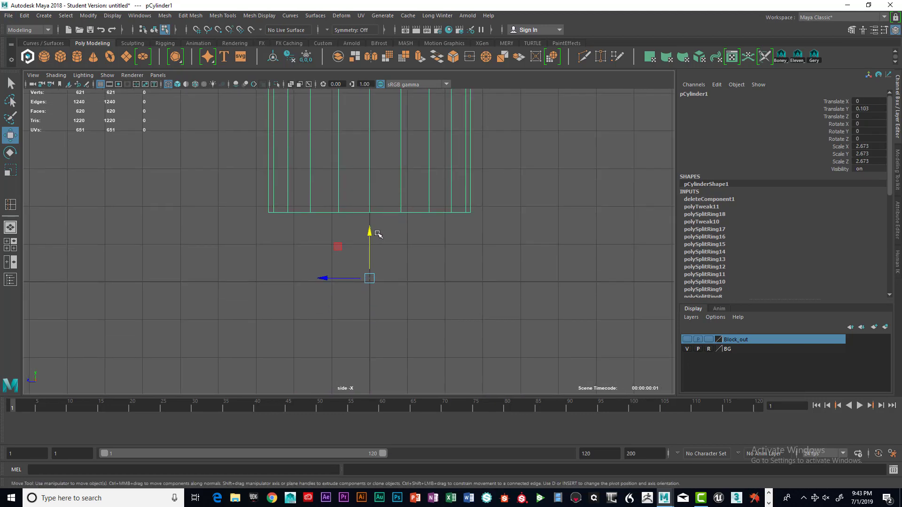
{"action": "left_click_drag", "start_coordinate": [373, 232], "coordinate": [370, 299]}
Select the vertices of the open lower edge and snap them down onto the ground grid line at Y 0.
{"action": "right_click_drag", "start_coordinate": [319, 282], "coordinate": [283, 238]}
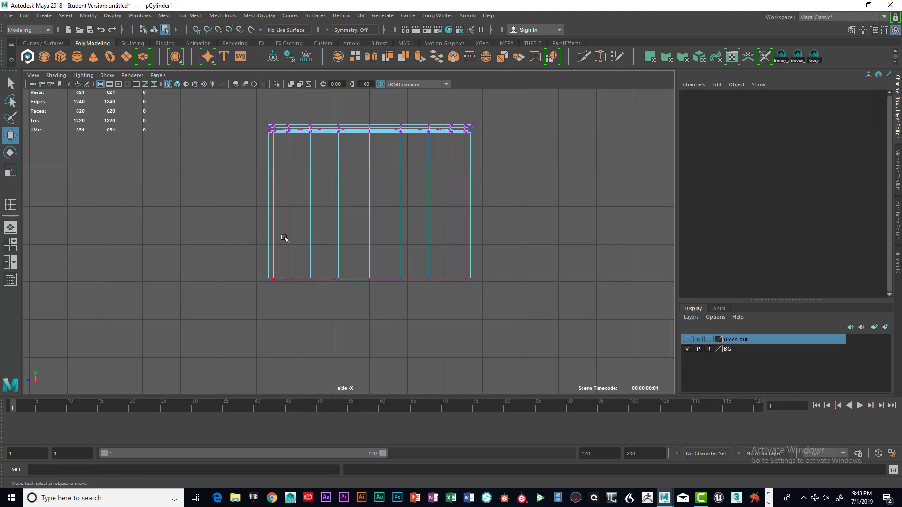
{"action": "left_click_drag", "start_coordinate": [241, 245], "coordinate": [481, 296]}
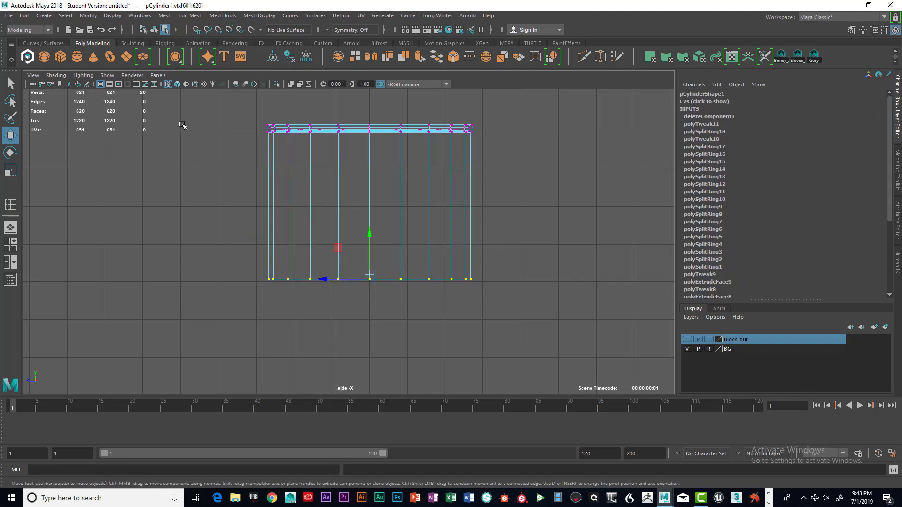
{"action": "left_click", "coordinate": [197, 30]}
{"action": "left_click_drag", "start_coordinate": [370, 237], "coordinate": [368, 281]}
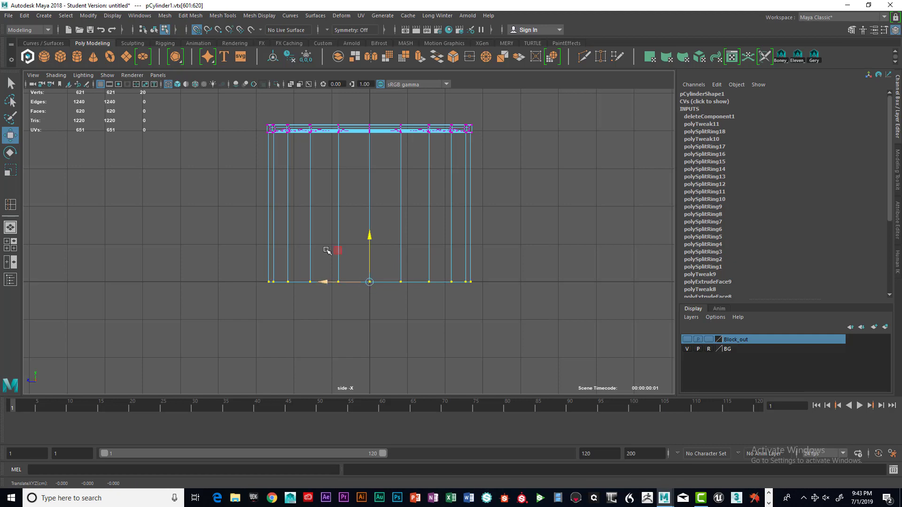
{"action": "left_click", "coordinate": [197, 30]}
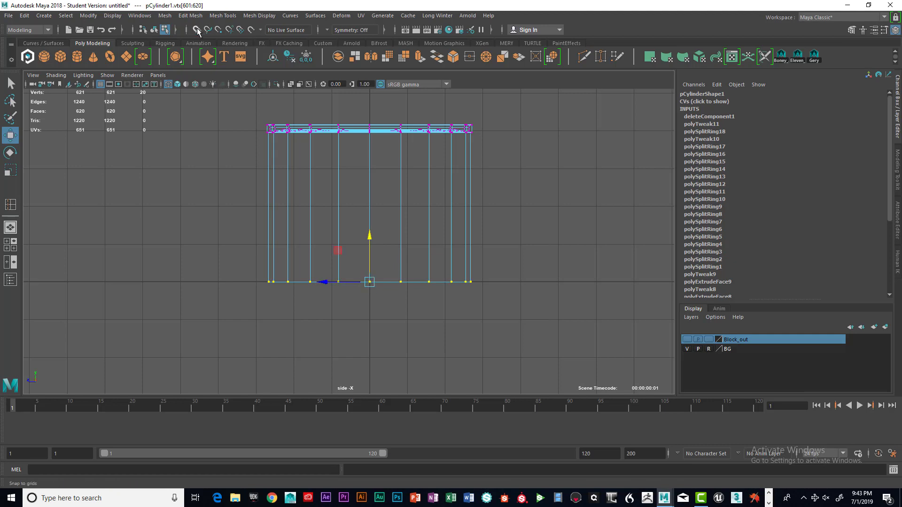
Move the half cylinder's pivot up to the grid origin on its open lower edge, using grid snapping.
{"action": "left_click", "coordinate": [196, 29]}
{"action": "right_click", "coordinate": [408, 132]}
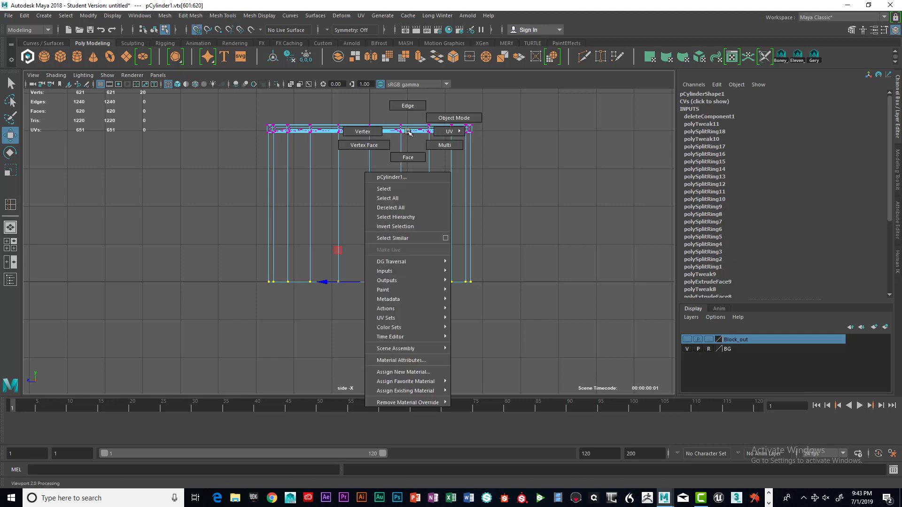
{"action": "left_click", "coordinate": [402, 190]}
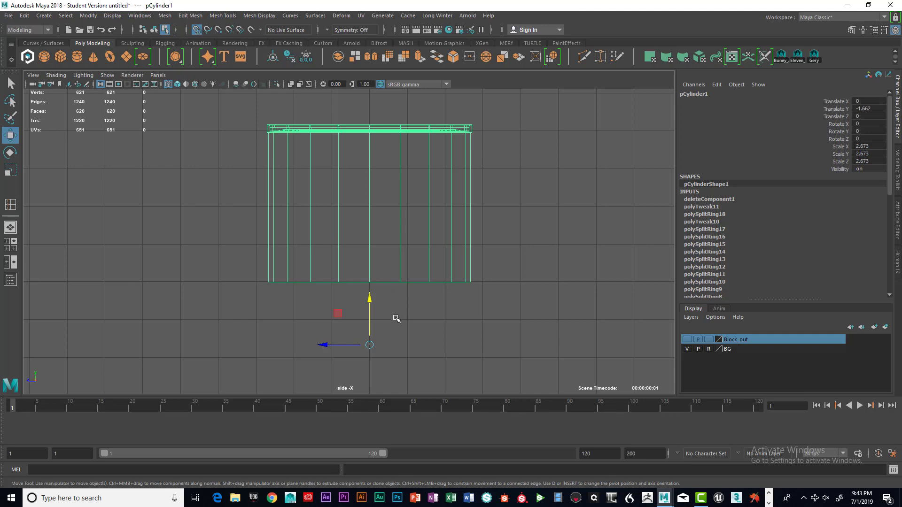
{"action": "key", "text": "d"}
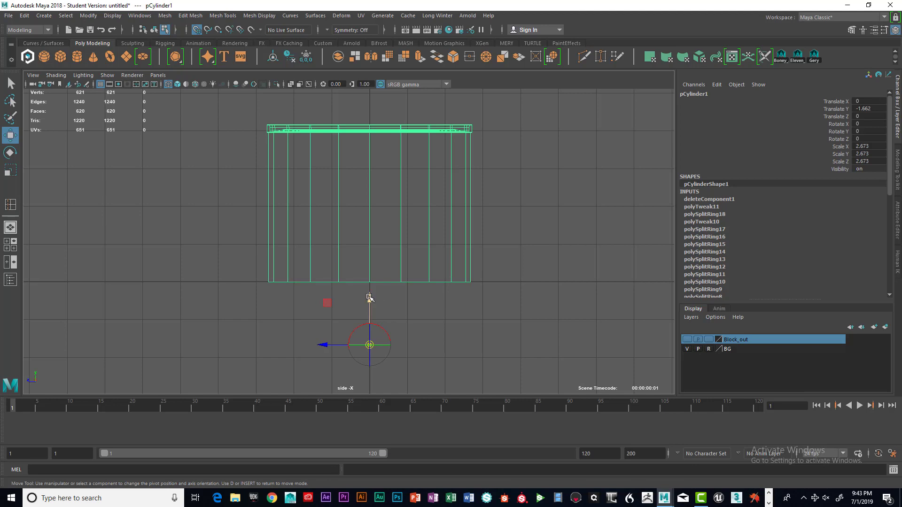
{"action": "left_click_drag", "start_coordinate": [370, 301], "coordinate": [369, 281]}
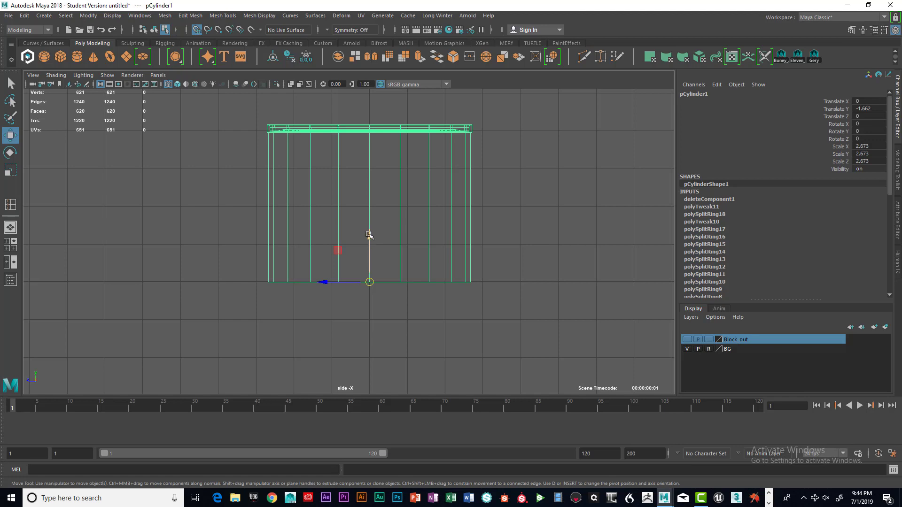
{"action": "left_click", "coordinate": [197, 30]}
Delete the half cylinder's construction history and freeze its transformations.
{"action": "left_click", "coordinate": [24, 16]}
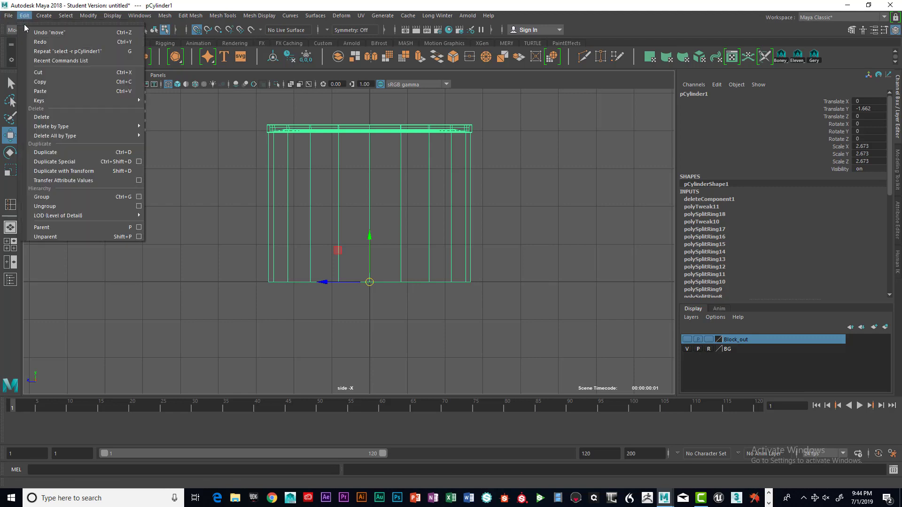
{"action": "mouse_move", "coordinate": [56, 127]}
{"action": "left_click", "coordinate": [167, 135]}
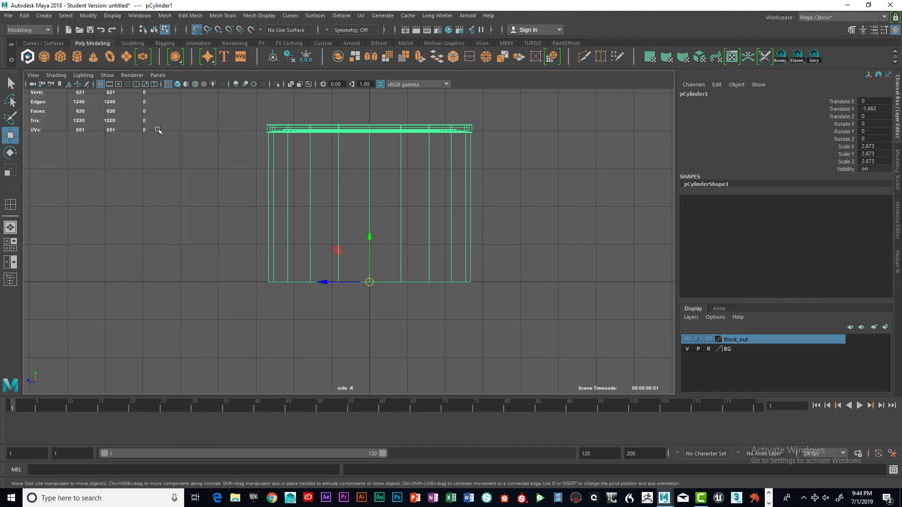
{"action": "left_click", "coordinate": [90, 17]}
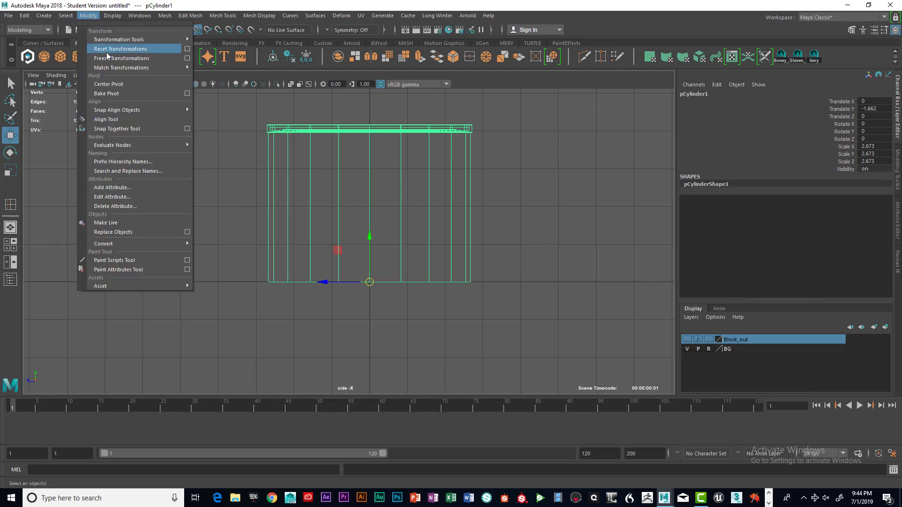
{"action": "left_click", "coordinate": [122, 58]}
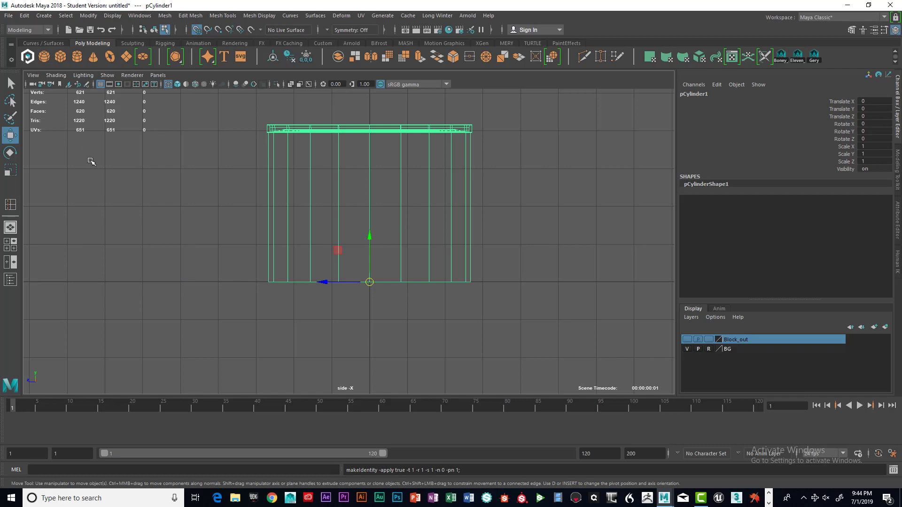
Open the Duplicate Special options for the half cylinder and reset them to their defaults.
{"action": "left_click", "coordinate": [22, 16]}
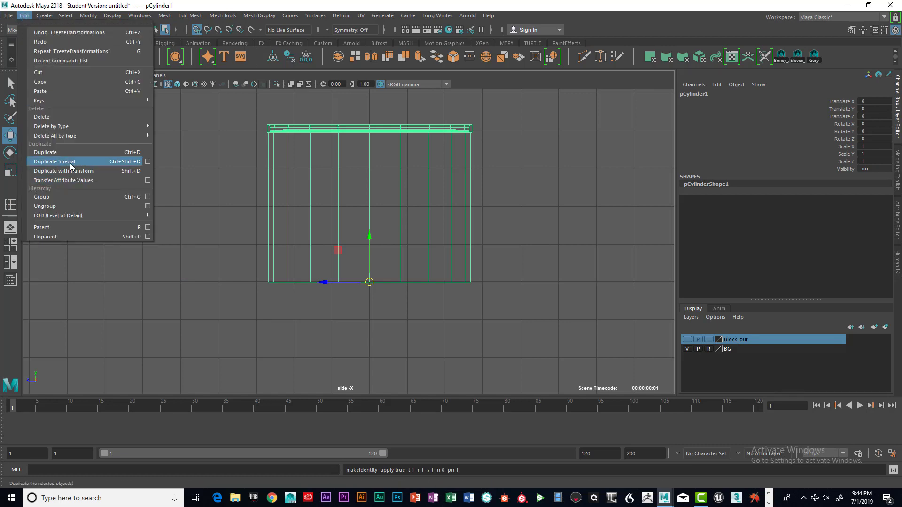
{"action": "left_click", "coordinate": [148, 162]}
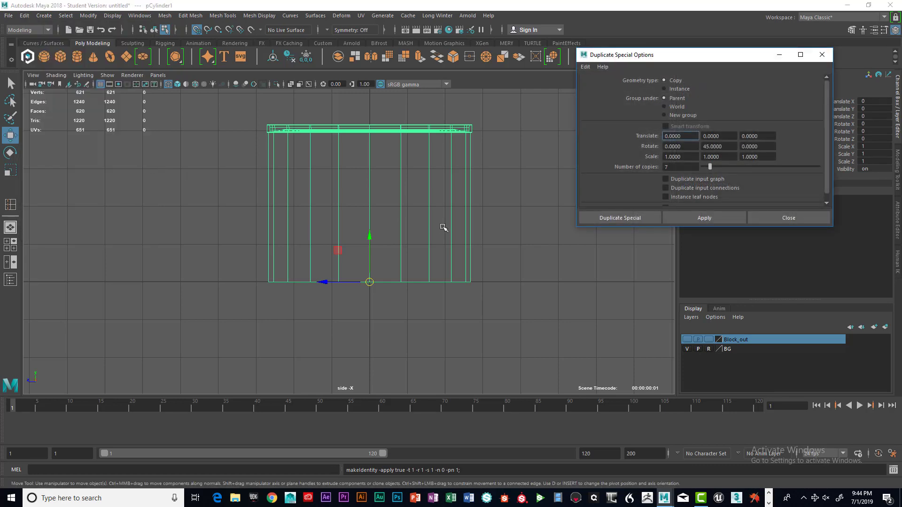
{"action": "left_click", "coordinate": [585, 67]}
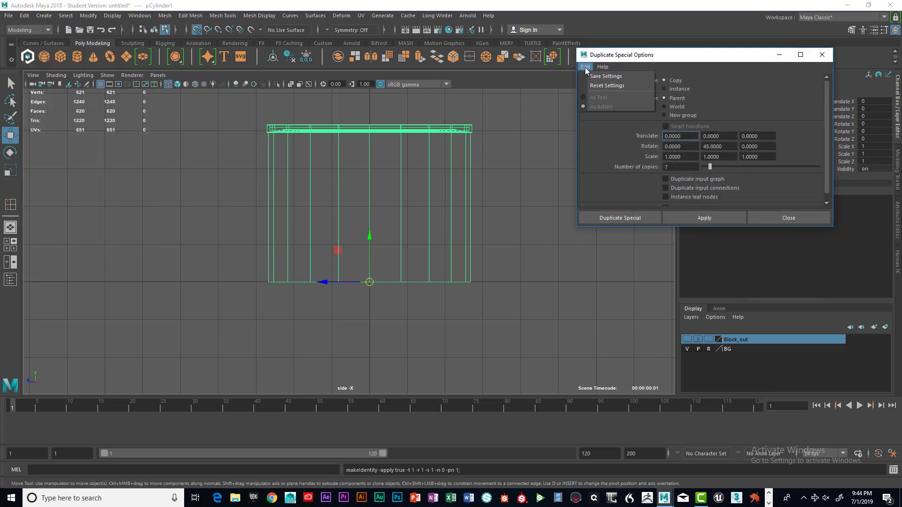
{"action": "left_click", "coordinate": [595, 86]}
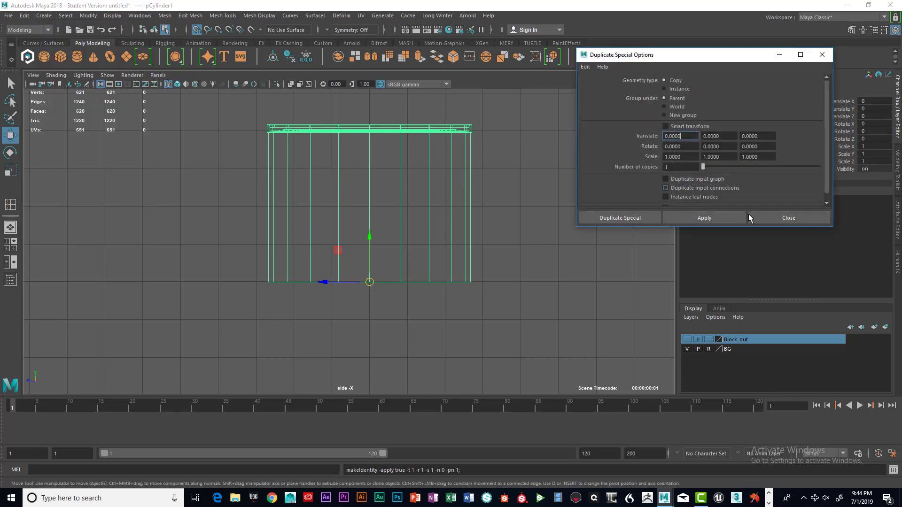
Set the duplicate's Y scale to -1 and create a mirrored copy of the half cylinder below the ground line.
{"action": "left_click", "coordinate": [664, 156]}
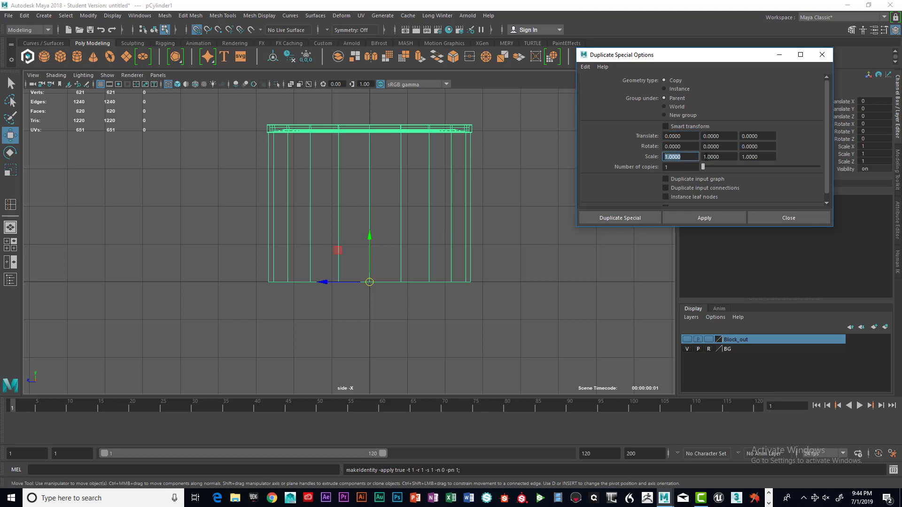
{"action": "left_click", "coordinate": [731, 156]}
{"action": "left_click", "coordinate": [779, 157]}
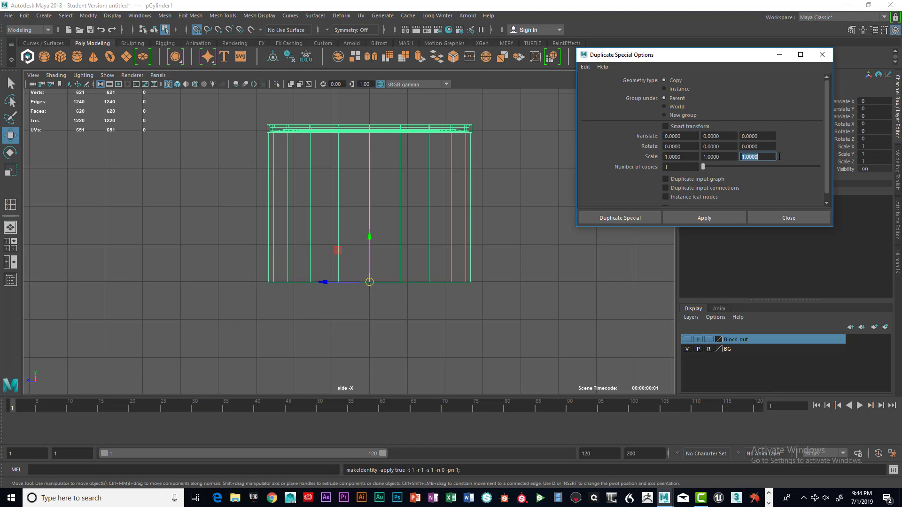
{"action": "left_click", "coordinate": [704, 156]}
{"action": "left_click_drag", "start_coordinate": [703, 156], "coordinate": [734, 157]}
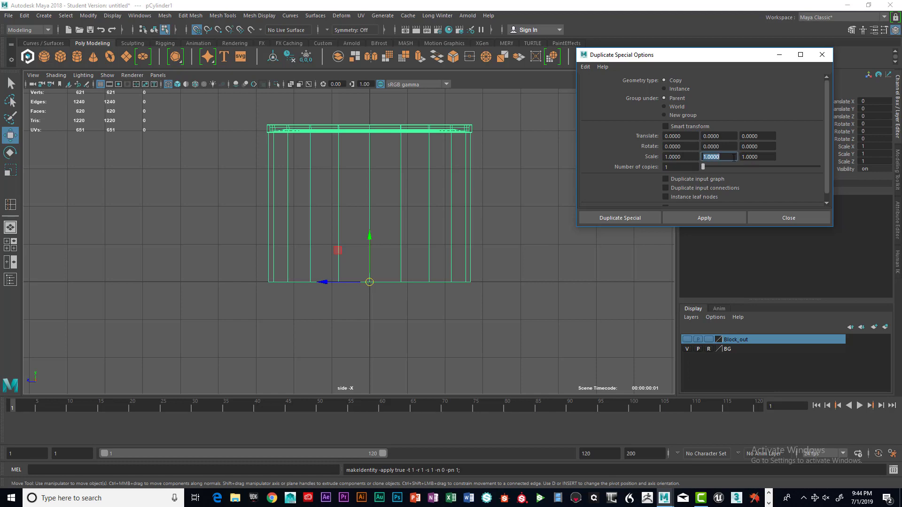
{"action": "left_click", "coordinate": [703, 154]}
{"action": "left_click", "coordinate": [648, 216]}
{"action": "scroll", "coordinate": [499, 226], "scroll_direction": "down", "scroll_amount": 3}
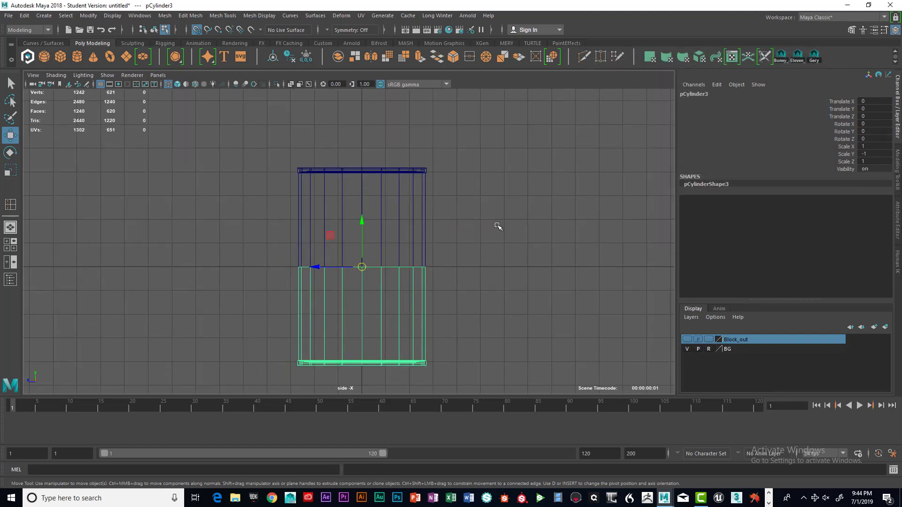
Select the upper half and its mirrored copy in the perspective view and combine them into one mesh.
{"action": "key", "text": "space"}
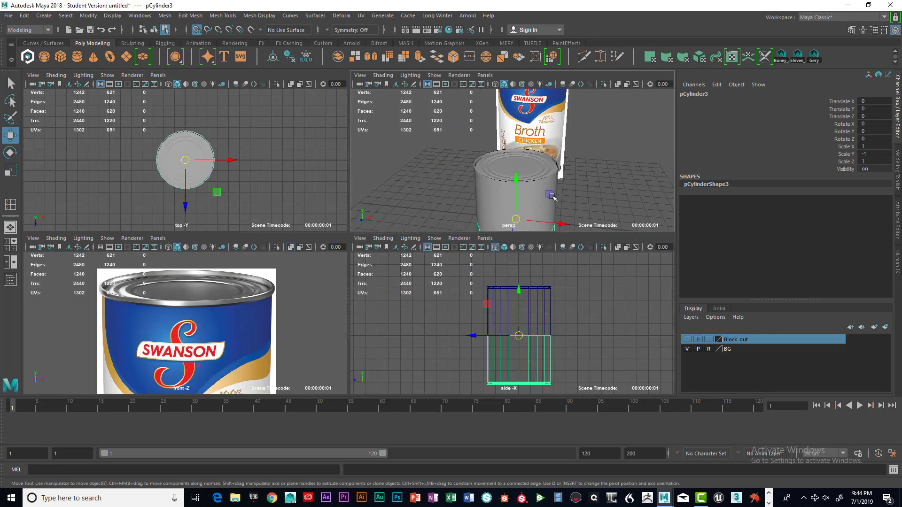
{"action": "key", "text": "space"}
{"action": "middle_click_drag", "start_coordinate": [446, 257], "coordinate": [498, 162], "text": "alt"}
{"action": "left_click_drag", "start_coordinate": [503, 184], "coordinate": [490, 193], "text": "alt"}
{"action": "right_click_drag", "start_coordinate": [455, 197], "coordinate": [437, 192]}
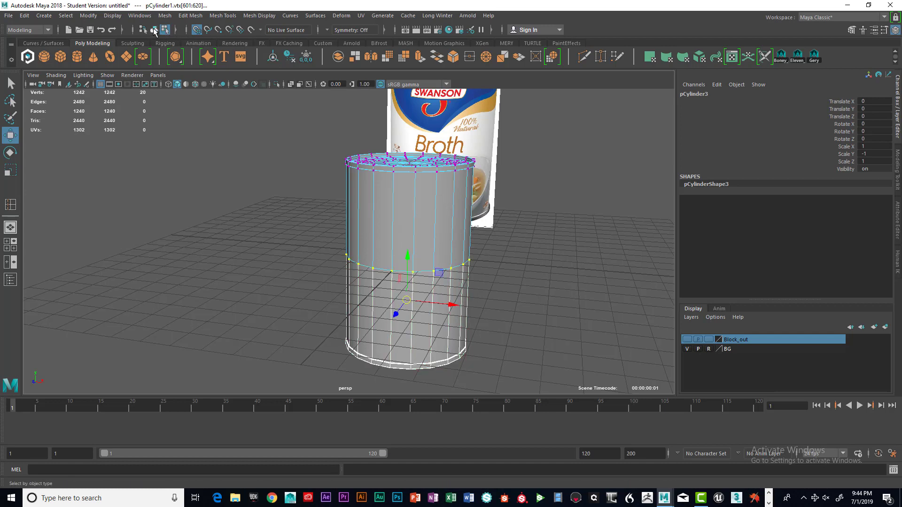
{"action": "left_click", "coordinate": [154, 30]}
{"action": "left_click", "coordinate": [420, 311]}
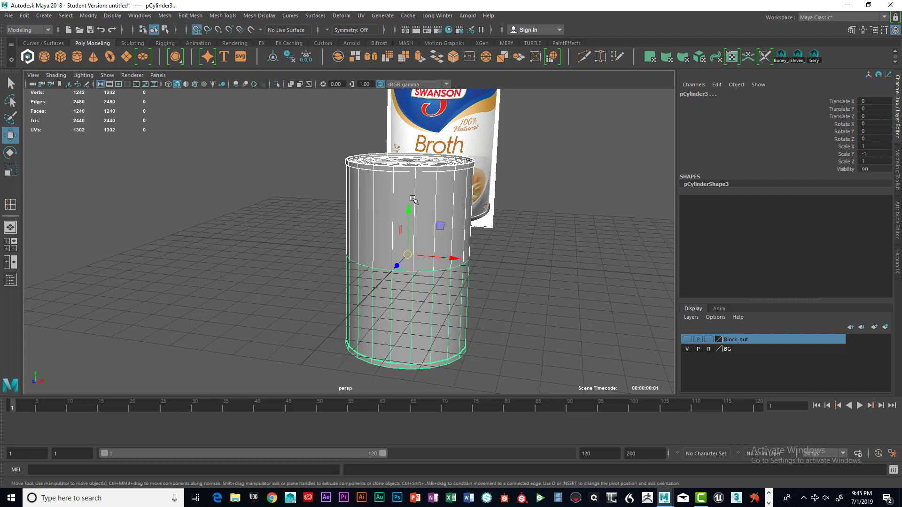
{"action": "right_click_drag", "start_coordinate": [412, 198], "coordinate": [403, 256]}
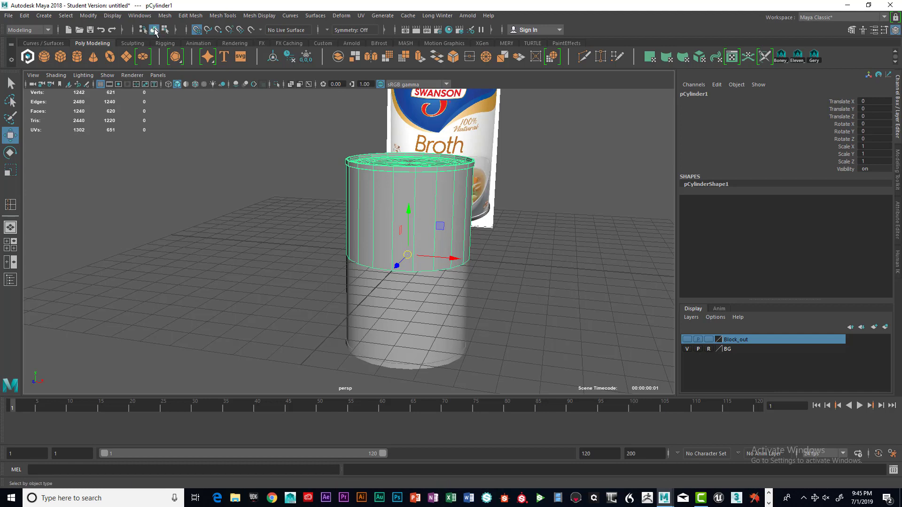
{"action": "left_click", "coordinate": [419, 304], "text": "shift"}
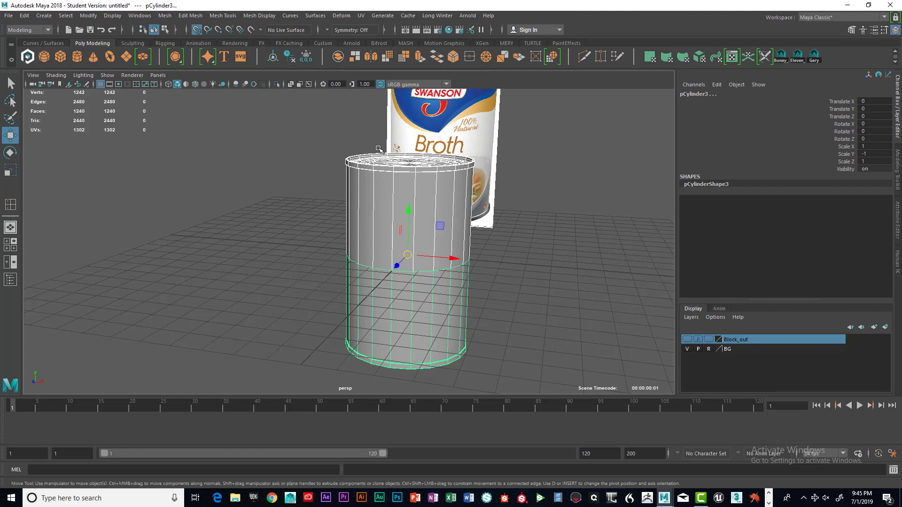
{"action": "key", "text": "space"}
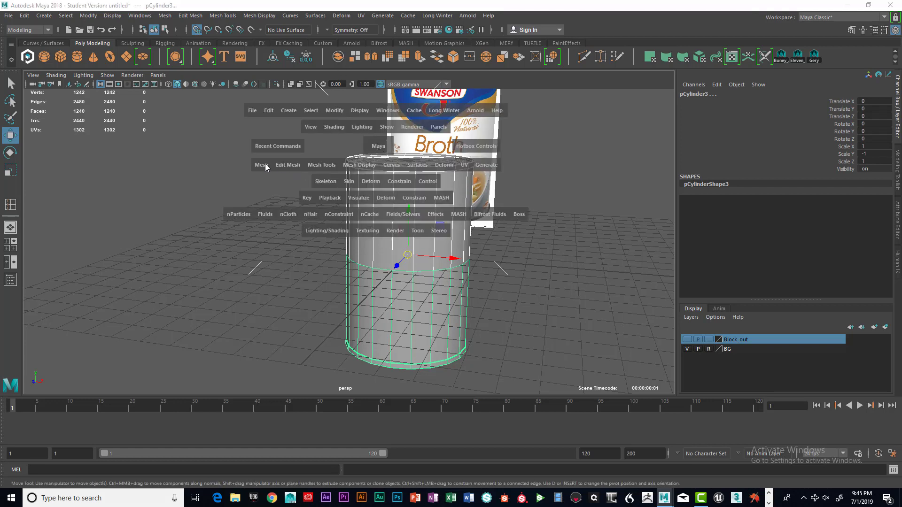
{"action": "left_click_drag", "start_coordinate": [265, 163], "coordinate": [275, 202]}
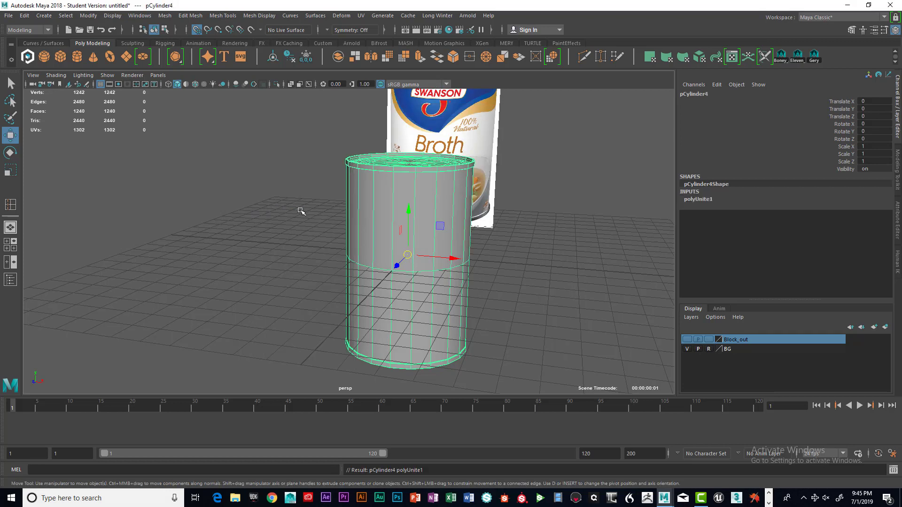
Select the overlapping vertices along the can's middle seam in the front view.
{"action": "left_click", "coordinate": [430, 221]}
{"action": "right_click", "coordinate": [367, 268]}
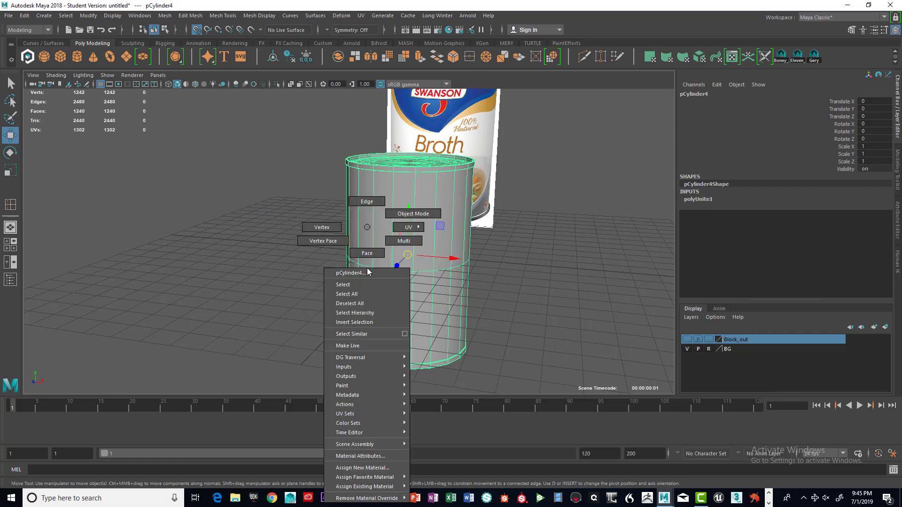
{"action": "left_click", "coordinate": [332, 228]}
{"action": "key", "text": "space"}
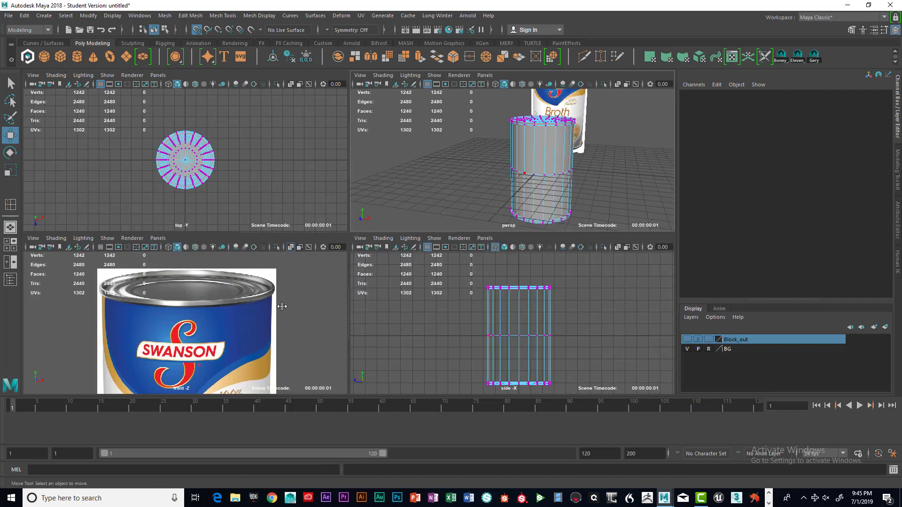
{"action": "key", "text": "space"}
{"action": "middle_click_drag", "start_coordinate": [344, 301], "coordinate": [351, 66], "text": "alt"}
{"action": "middle_click_drag", "start_coordinate": [376, 174], "coordinate": [383, 256], "text": "alt"}
{"action": "scroll", "coordinate": [383, 255], "scroll_direction": "up", "scroll_amount": 5}
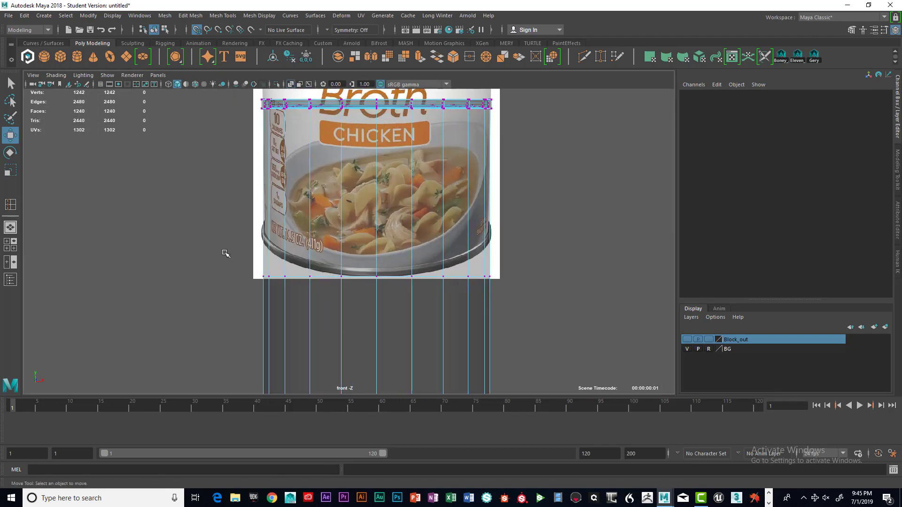
{"action": "left_click_drag", "start_coordinate": [226, 254], "coordinate": [512, 309]}
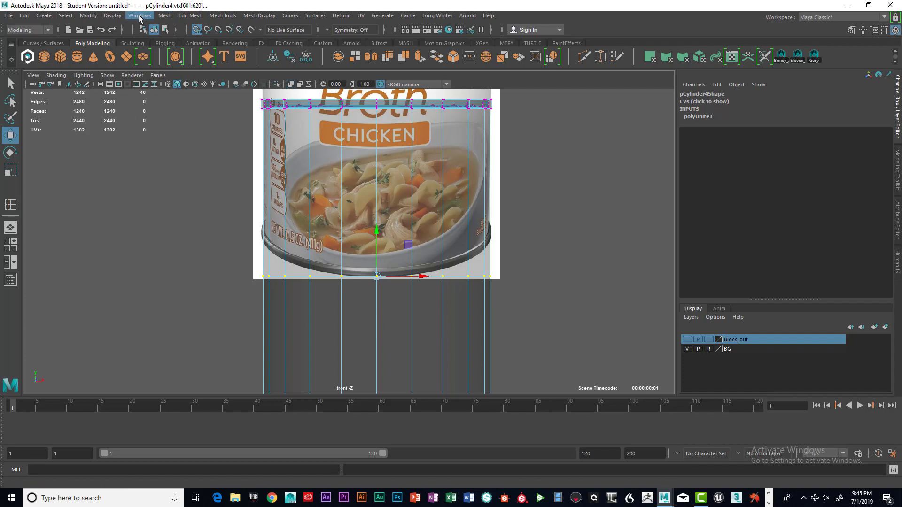
{"action": "left_click", "coordinate": [119, 17]}
{"action": "mouse_move", "coordinate": [138, 49]}
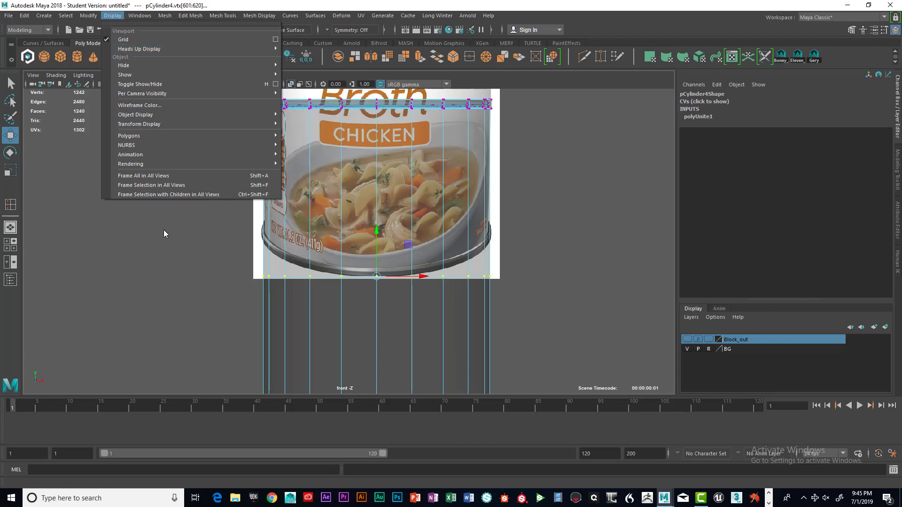
{"action": "left_click", "coordinate": [148, 290]}
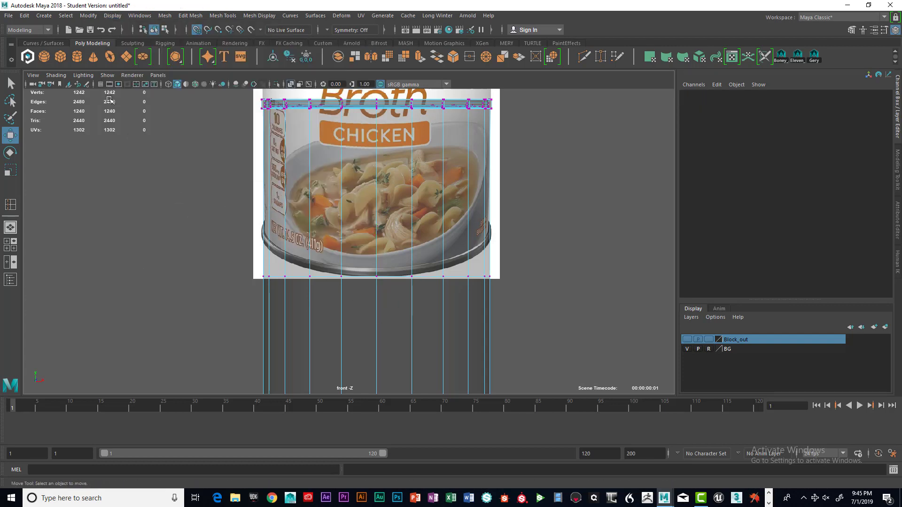
{"action": "left_click_drag", "start_coordinate": [238, 254], "coordinate": [501, 306]}
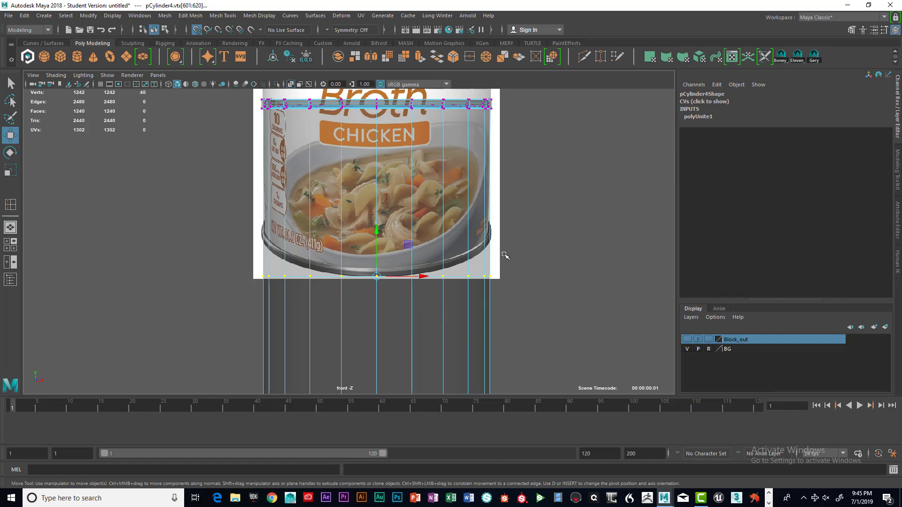
Merge the selected seam vertices with a threshold of 0.01.
{"action": "key", "text": "space"}
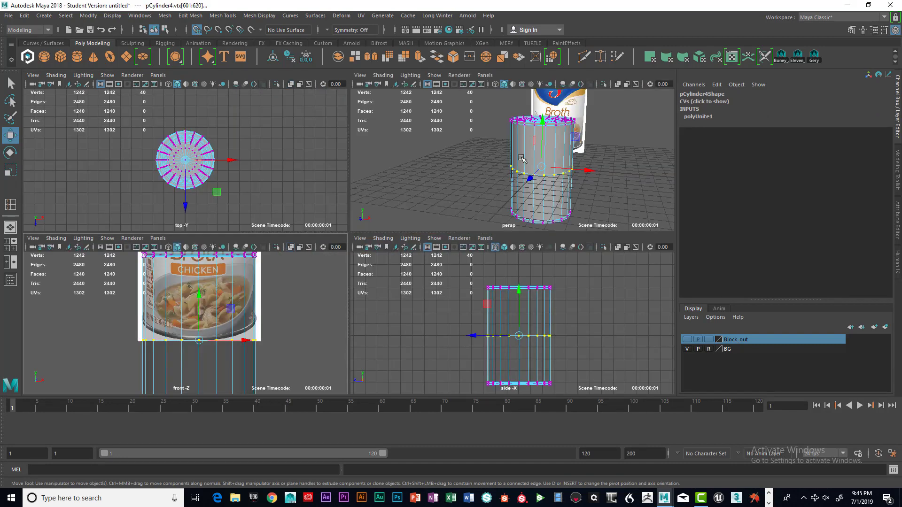
{"action": "key", "text": "space"}
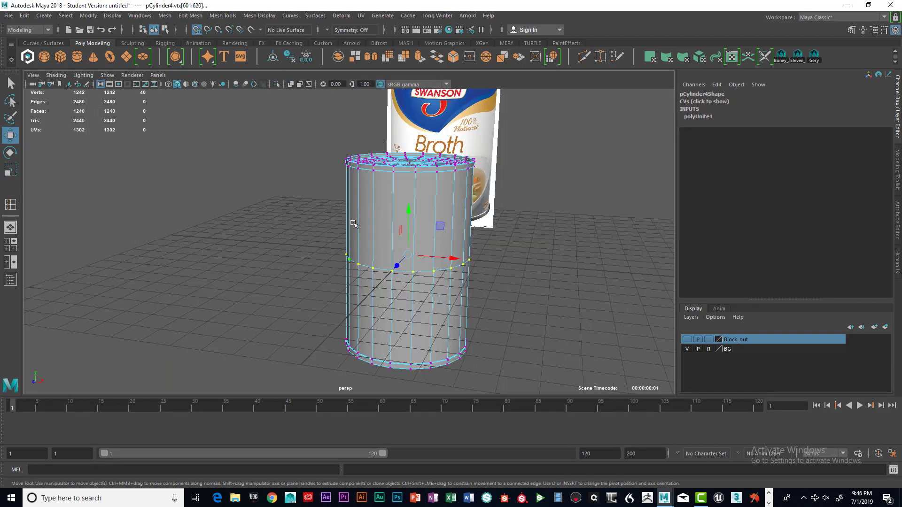
{"action": "key", "text": "space"}
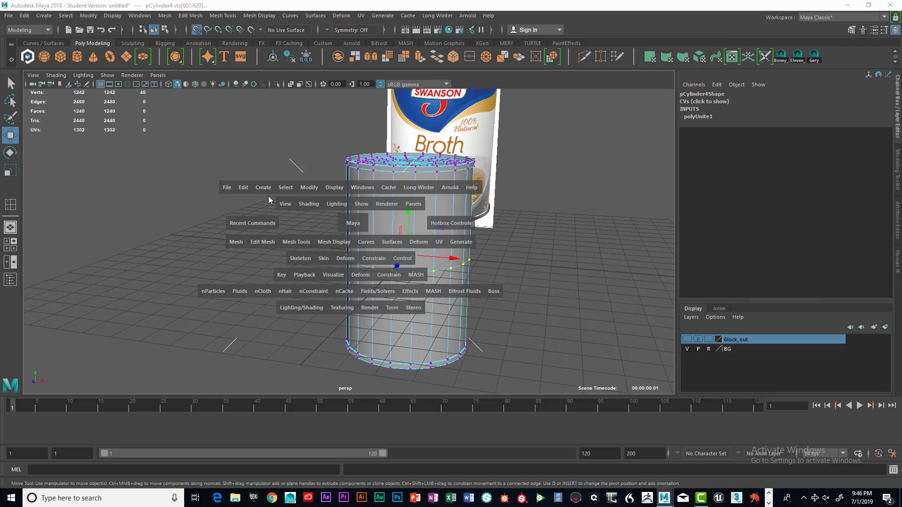
{"action": "left_click", "coordinate": [271, 245]}
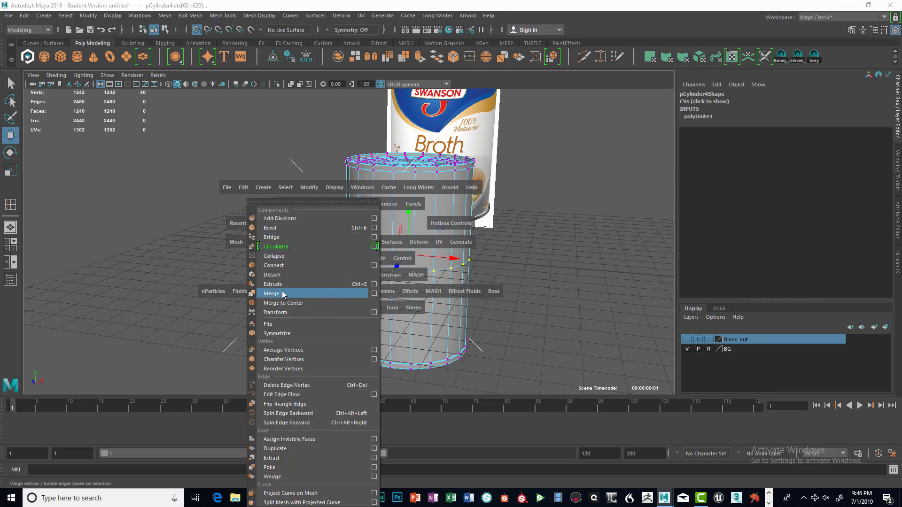
{"action": "left_click", "coordinate": [374, 294]}
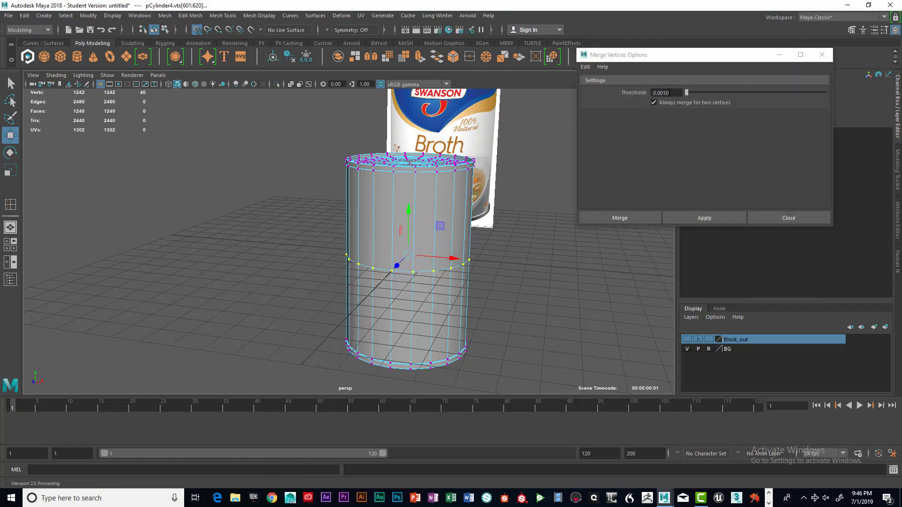
{"action": "left_click_drag", "start_coordinate": [670, 93], "coordinate": [661, 93]}
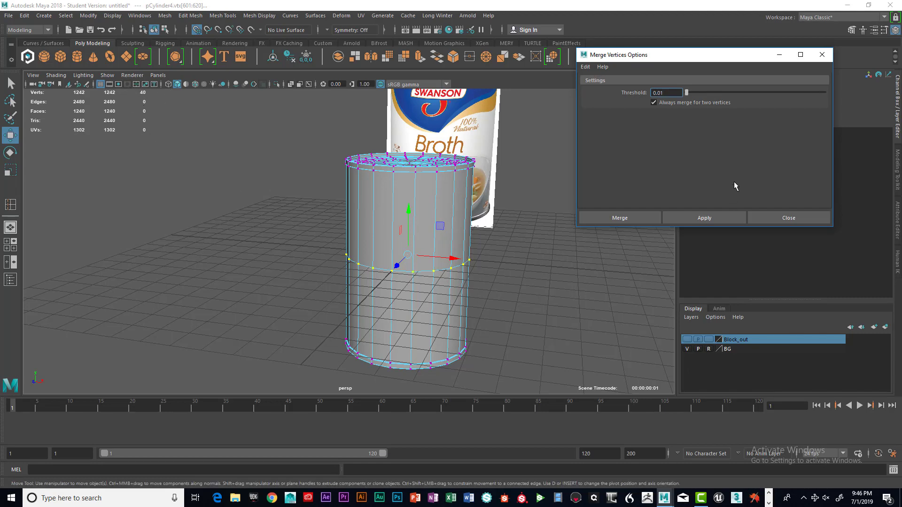
{"action": "left_click", "coordinate": [636, 220]}
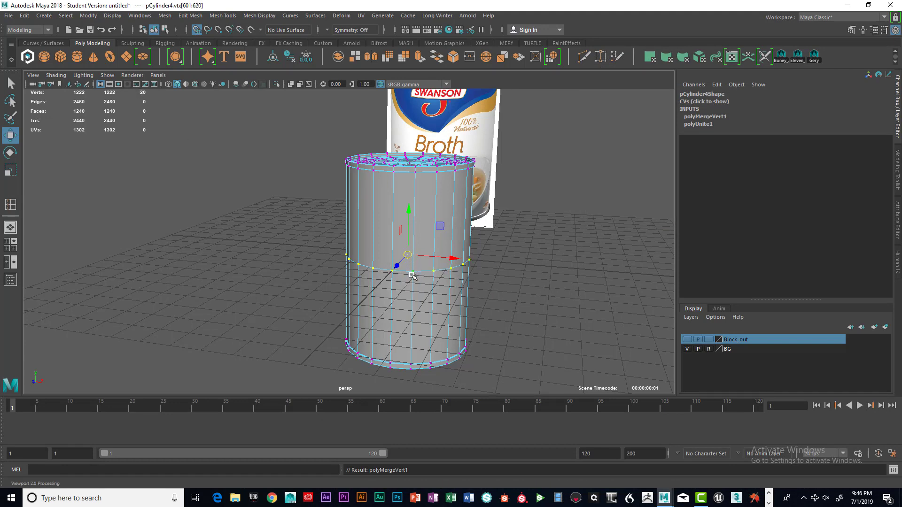
Return the merged can to object mode, turn on its smooth mesh preview and deselect it.
{"action": "left_click_drag", "start_coordinate": [561, 255], "coordinate": [559, 258], "text": "alt"}
{"action": "right_click_drag", "start_coordinate": [439, 204], "coordinate": [435, 262]}
{"action": "left_click_drag", "start_coordinate": [436, 262], "coordinate": [493, 255], "text": "alt"}
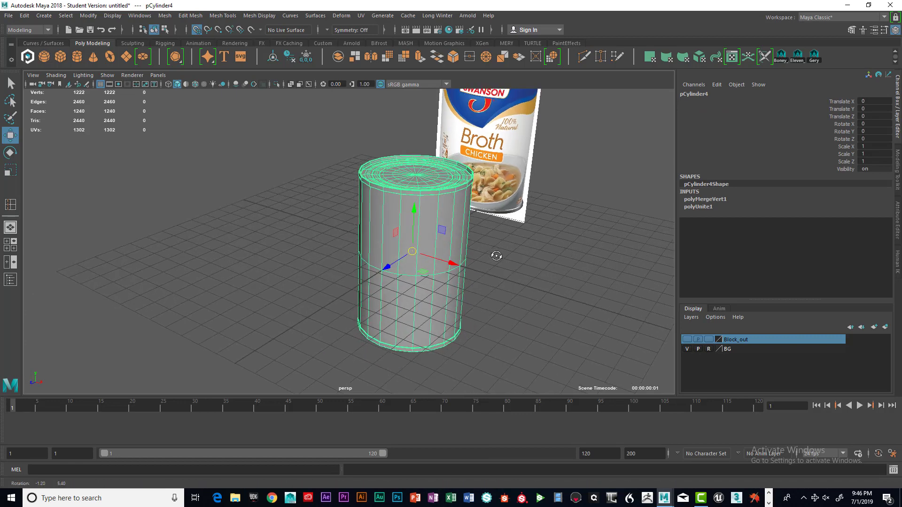
{"action": "key", "text": "1"}
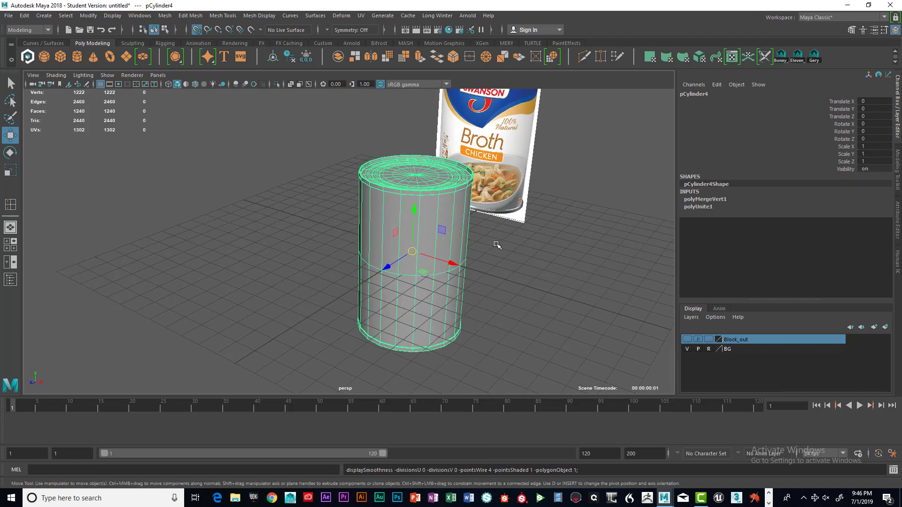
{"action": "left_click", "coordinate": [473, 227]}
{"action": "left_click", "coordinate": [449, 214]}
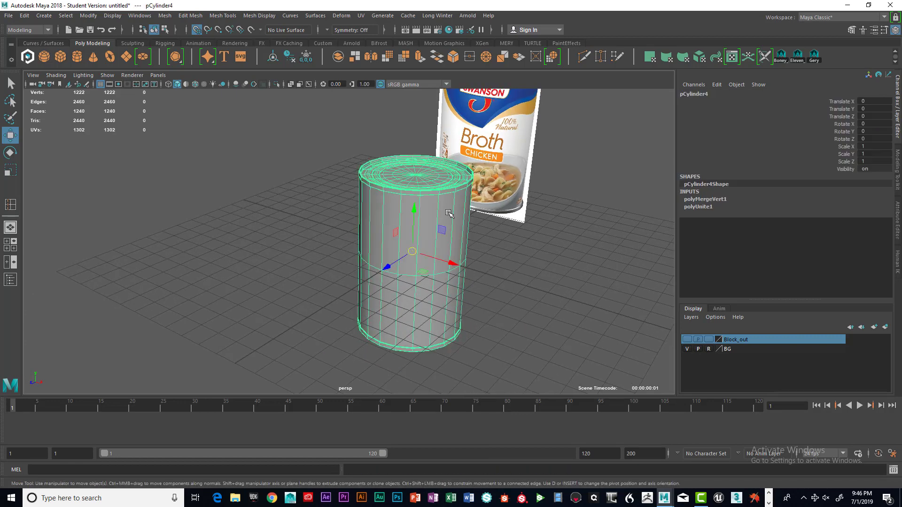
{"action": "left_click", "coordinate": [531, 251]}
Examine the smoothed can's lid and side up close, and reselect the can.
{"action": "left_click_drag", "start_coordinate": [434, 246], "coordinate": [450, 258], "text": "alt"}
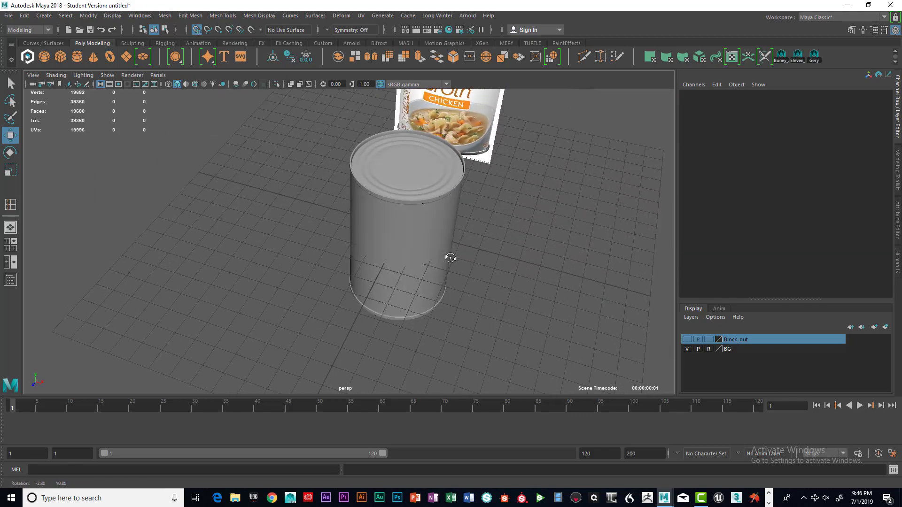
{"action": "scroll", "coordinate": [438, 256], "scroll_direction": "up", "scroll_amount": 5}
{"action": "middle_click_drag", "start_coordinate": [458, 221], "coordinate": [379, 263], "text": "alt"}
{"action": "left_click_drag", "start_coordinate": [378, 263], "coordinate": [386, 255], "text": "alt"}
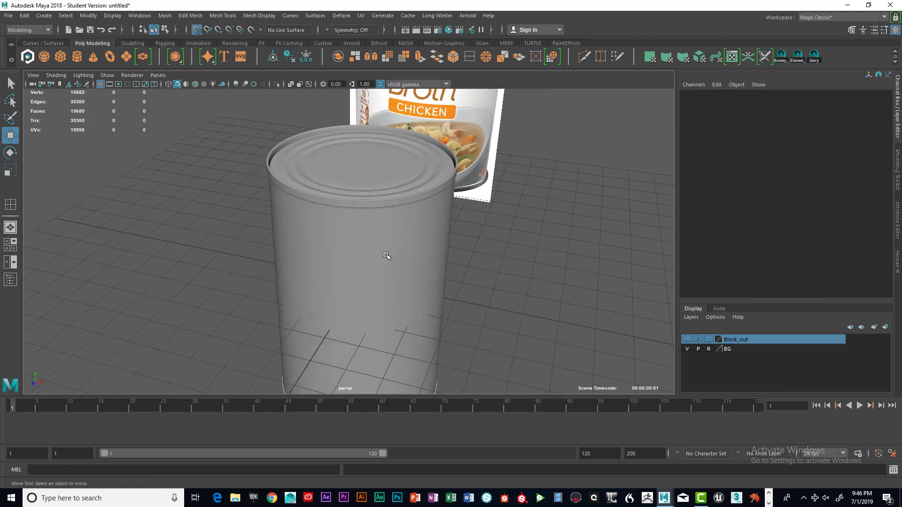
{"action": "left_click", "coordinate": [386, 255]}
{"action": "scroll", "coordinate": [417, 260], "scroll_direction": "down", "scroll_amount": 5}
{"action": "left_click_drag", "start_coordinate": [404, 293], "coordinate": [403, 281], "text": "alt"}
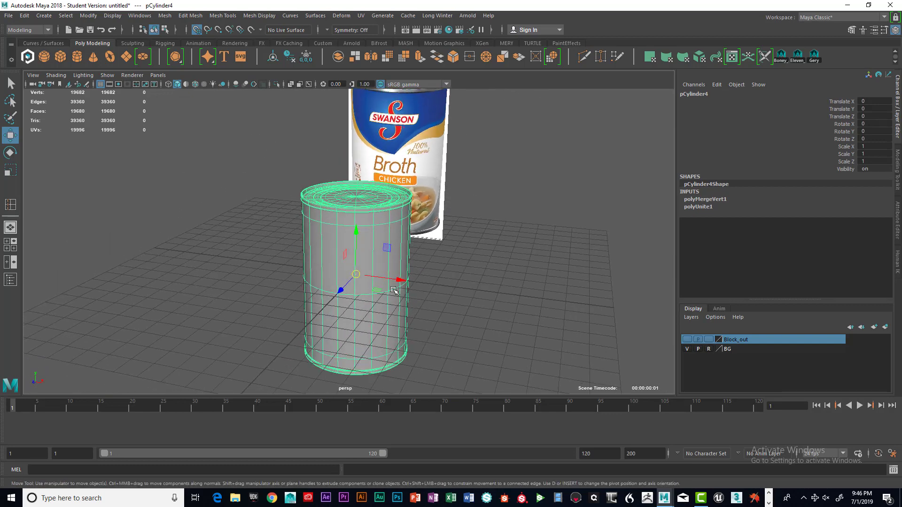
Turn off the can's smooth mesh preview and select the horizontal edge loop around the middle of its side.
{"action": "key", "text": "1"}
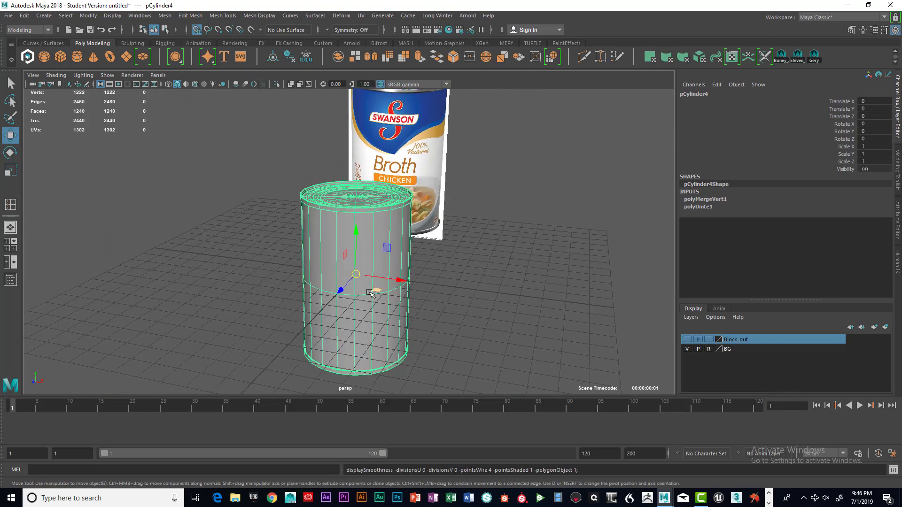
{"action": "right_click", "coordinate": [399, 229]}
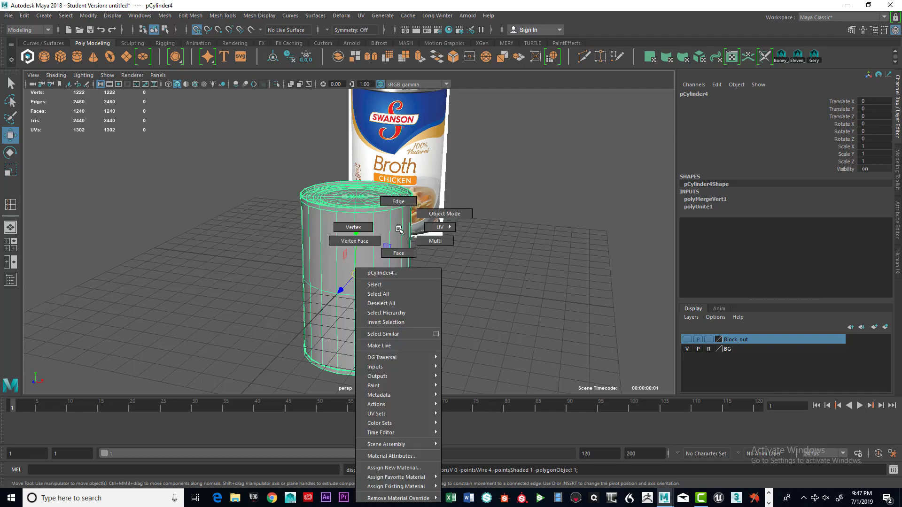
{"action": "left_click", "coordinate": [398, 202]}
{"action": "double_click", "coordinate": [363, 296]}
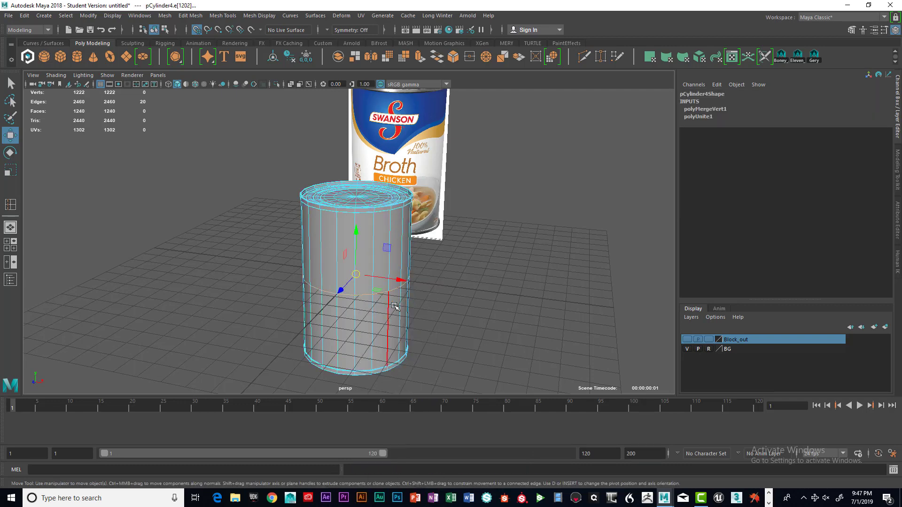
{"action": "left_click_drag", "start_coordinate": [367, 299], "coordinate": [394, 307], "text": "alt"}
{"action": "scroll", "coordinate": [393, 307], "scroll_direction": "up", "scroll_amount": 4}
{"action": "middle_click_drag", "start_coordinate": [395, 320], "coordinate": [382, 252], "text": "alt"}
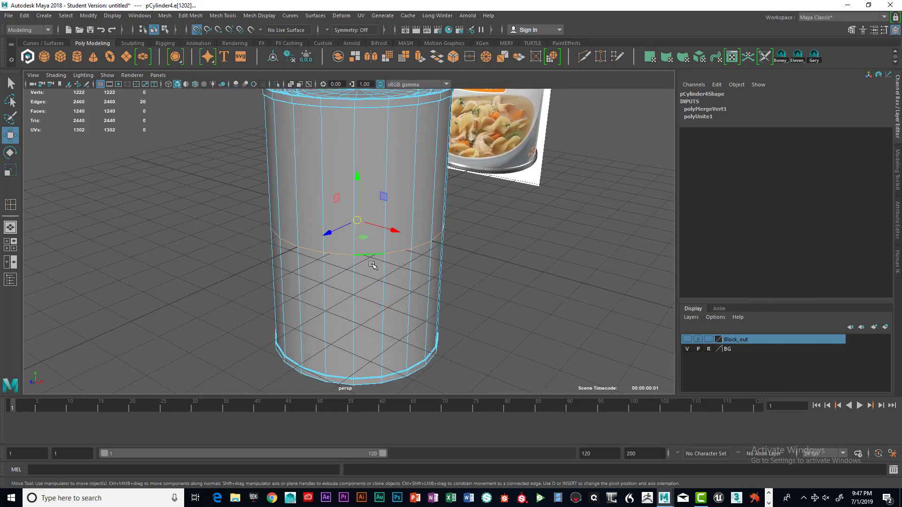
Try a plain delete on the middle edge loop, select the vertices along its line, and undo the deletion.
{"action": "key", "text": "Delete"}
{"action": "right_click_drag", "start_coordinate": [380, 213], "coordinate": [345, 214]}
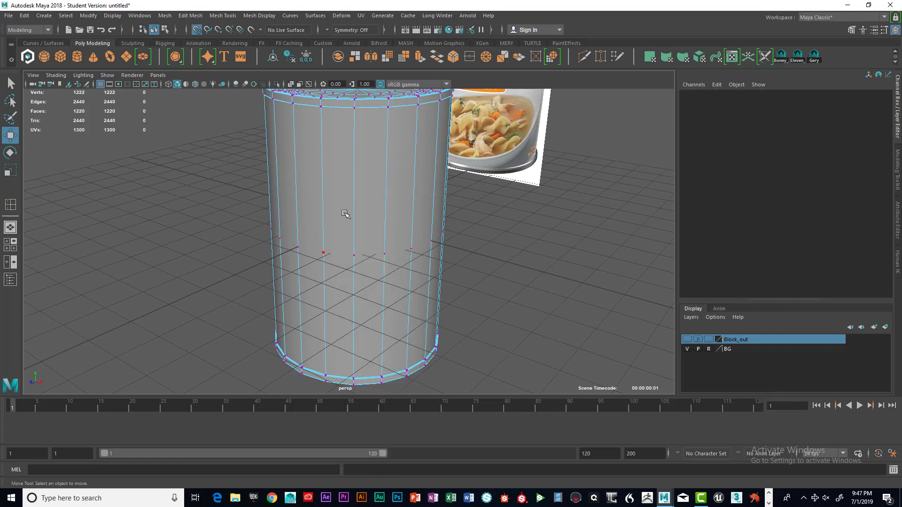
{"action": "left_click_drag", "start_coordinate": [306, 236], "coordinate": [418, 256]}
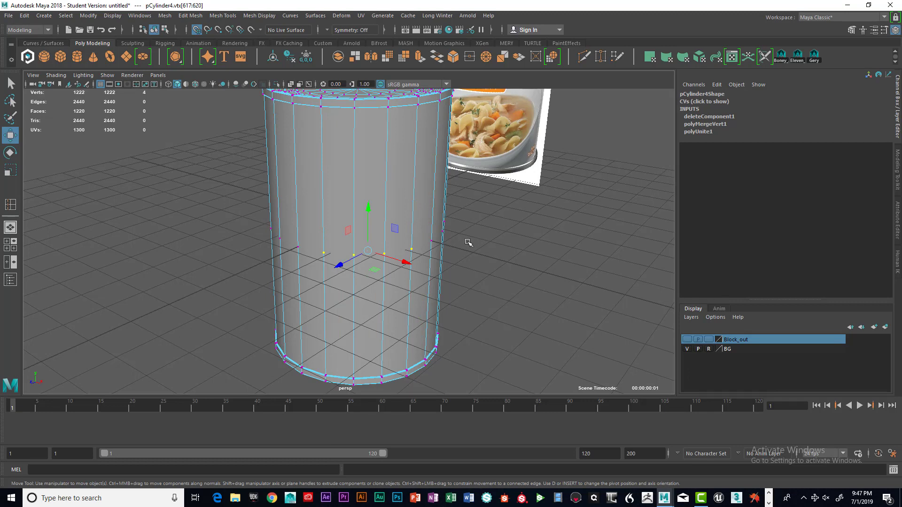
{"action": "key", "text": "ctrl+z"}
{"action": "key", "text": "ctrl+z"}
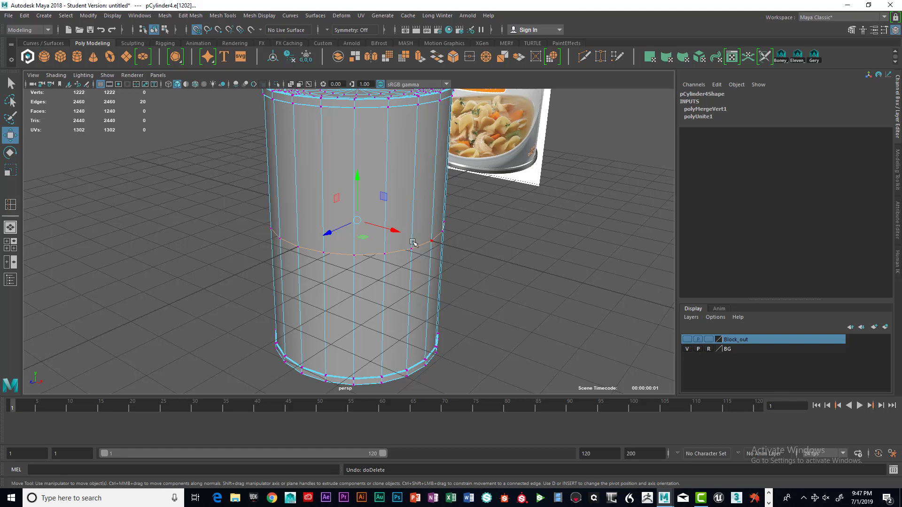
Delete the middle edge loop together with its vertices, check the side in vertex mode and return the can to object mode.
{"action": "right_click_drag", "start_coordinate": [409, 247], "coordinate": [409, 205]}
{"action": "key", "text": "ctrl+Delete"}
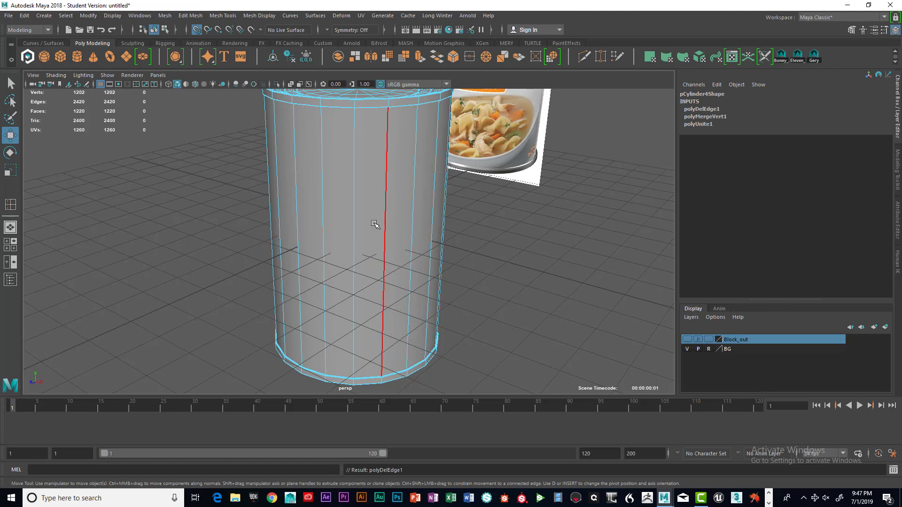
{"action": "right_click_drag", "start_coordinate": [374, 225], "coordinate": [329, 226]}
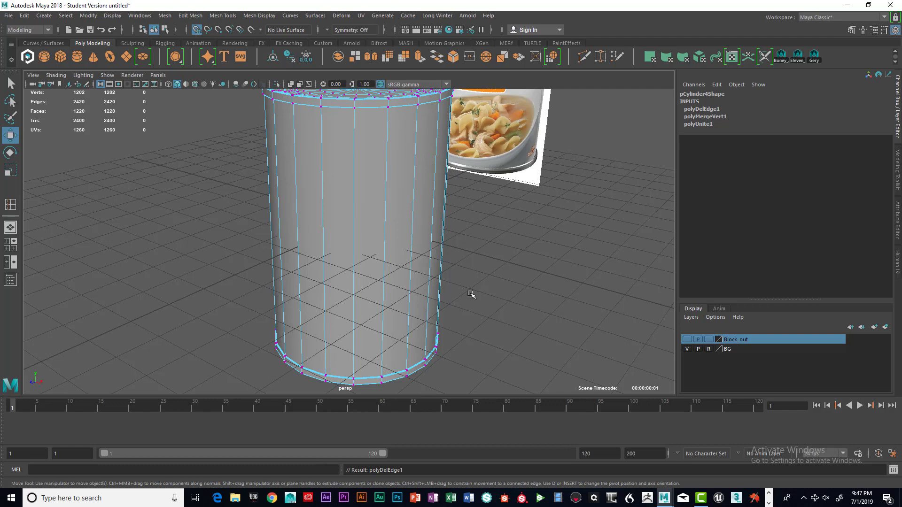
{"action": "left_click_drag", "start_coordinate": [412, 283], "coordinate": [363, 252], "text": "alt"}
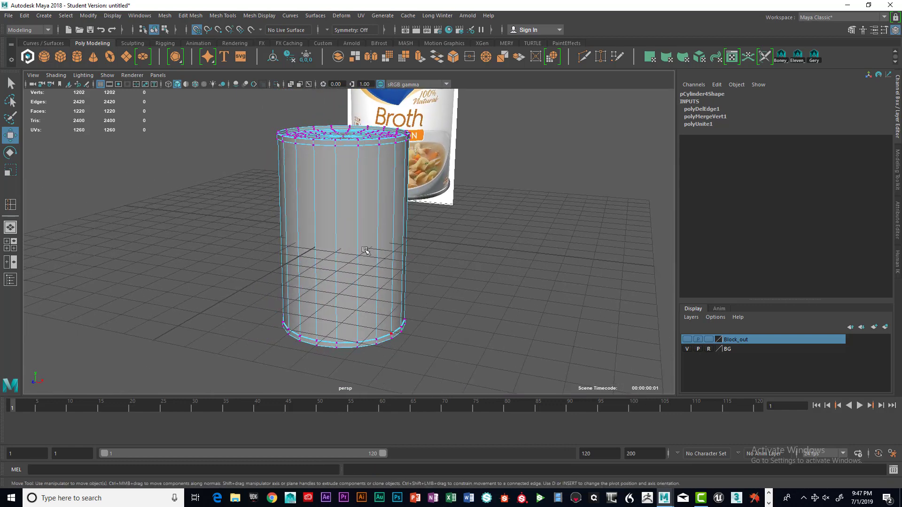
{"action": "right_click", "coordinate": [337, 228]}
{"action": "left_click", "coordinate": [312, 284]}
Move the can up over the reference image in the front view, snapping it to Translate Y 4.
{"action": "left_click_drag", "start_coordinate": [433, 267], "coordinate": [359, 278], "text": "alt"}
{"action": "key", "text": "space"}
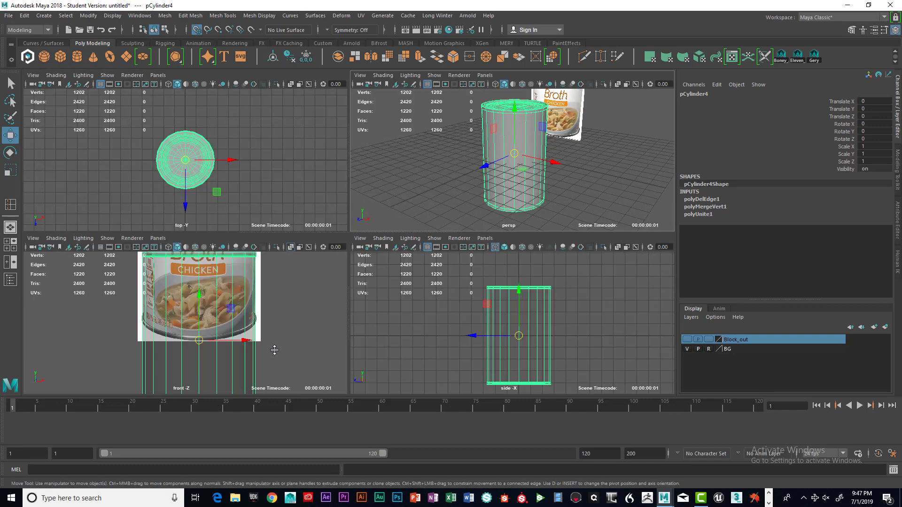
{"action": "key", "text": "space"}
{"action": "scroll", "coordinate": [308, 323], "scroll_direction": "down", "scroll_amount": 4}
{"action": "middle_click_drag", "start_coordinate": [347, 302], "coordinate": [342, 345], "text": "alt"}
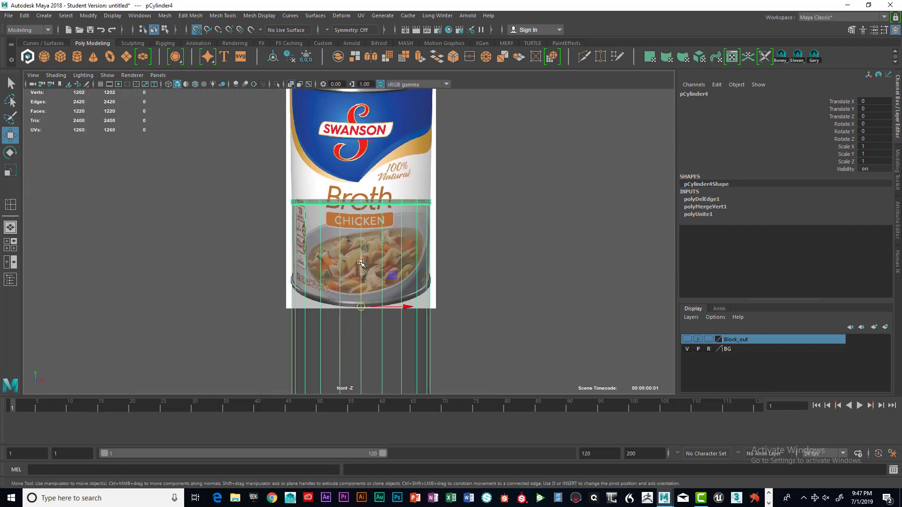
{"action": "left_click_drag", "start_coordinate": [360, 268], "coordinate": [371, 188]}
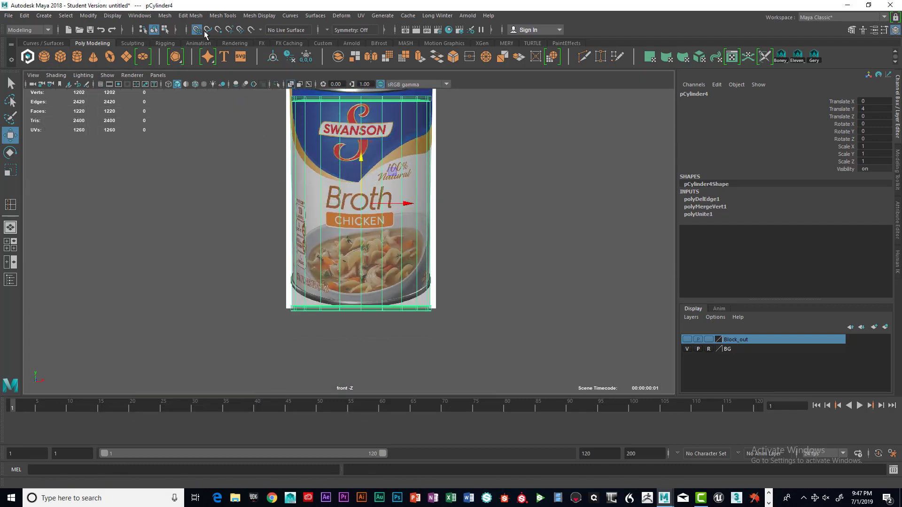
Turn off grid snapping and raise the can to Translate Y 4.144, aligning its base with the label image.
{"action": "scroll", "coordinate": [403, 242], "scroll_direction": "up", "scroll_amount": 2}
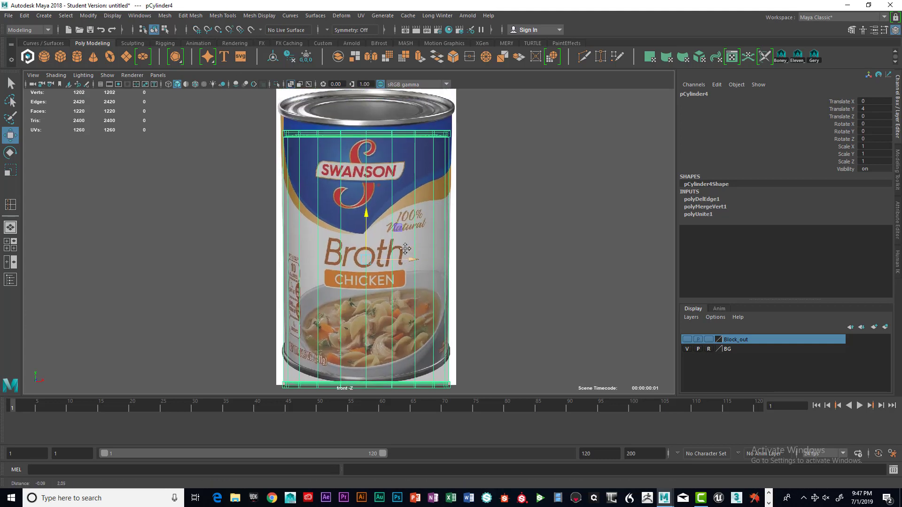
{"action": "scroll", "coordinate": [404, 242], "scroll_direction": "up", "scroll_amount": 3}
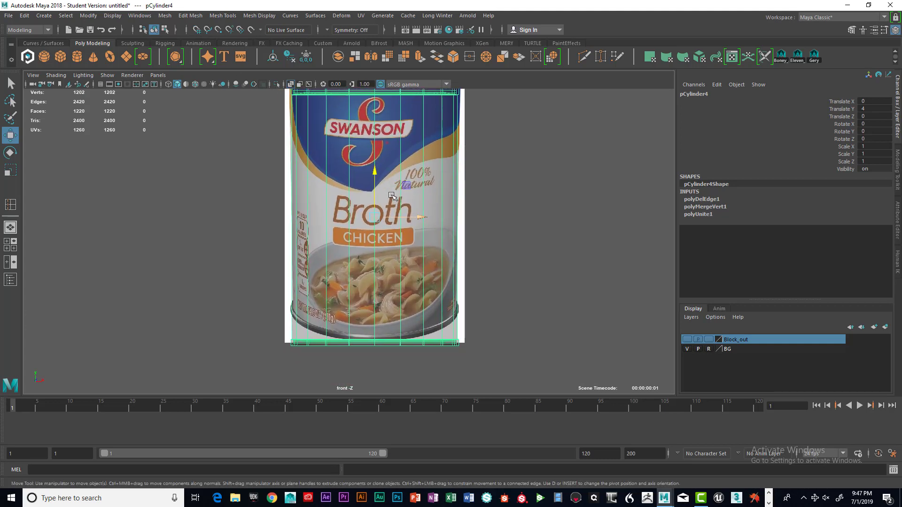
{"action": "middle_click_drag", "start_coordinate": [400, 216], "coordinate": [389, 151], "text": "alt"}
{"action": "scroll", "coordinate": [388, 205], "scroll_direction": "up", "scroll_amount": 1}
{"action": "scroll", "coordinate": [391, 207], "scroll_direction": "down", "scroll_amount": 3}
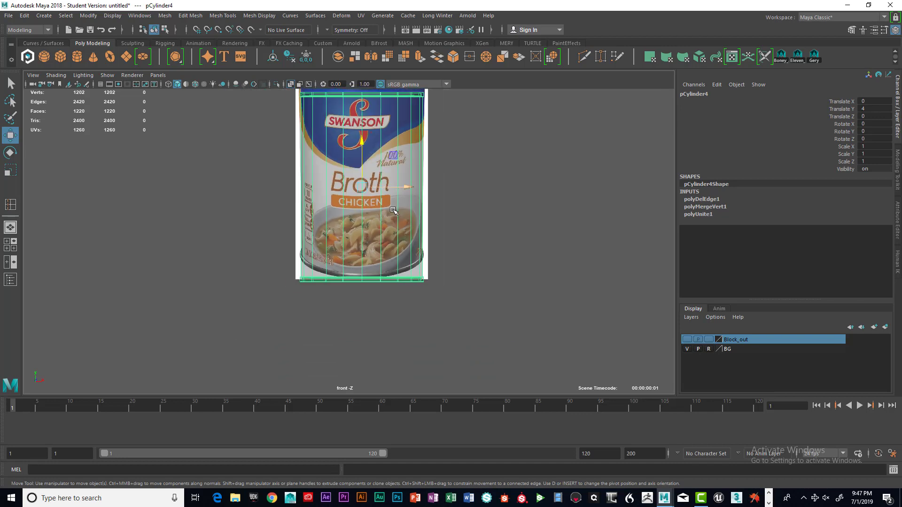
{"action": "left_click_drag", "start_coordinate": [367, 130], "coordinate": [364, 139]}
{"action": "scroll", "coordinate": [345, 241], "scroll_direction": "up", "scroll_amount": 3}
{"action": "scroll", "coordinate": [398, 317], "scroll_direction": "up", "scroll_amount": 2}
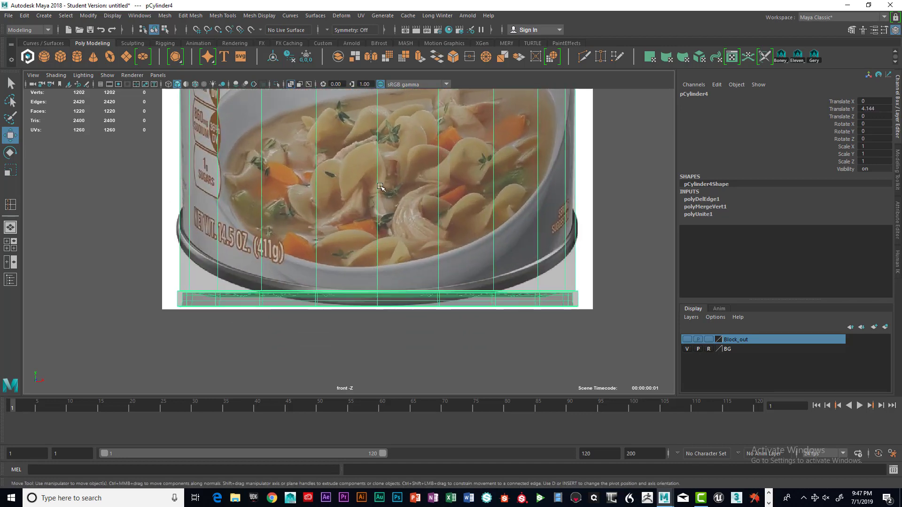
Select all vertices of the can's top rim and lid, raise them slightly towards the reference lid, and return to object mode.
{"action": "scroll", "coordinate": [423, 235], "scroll_direction": "down", "scroll_amount": 5}
{"action": "middle_click_drag", "start_coordinate": [417, 195], "coordinate": [417, 266], "text": "alt"}
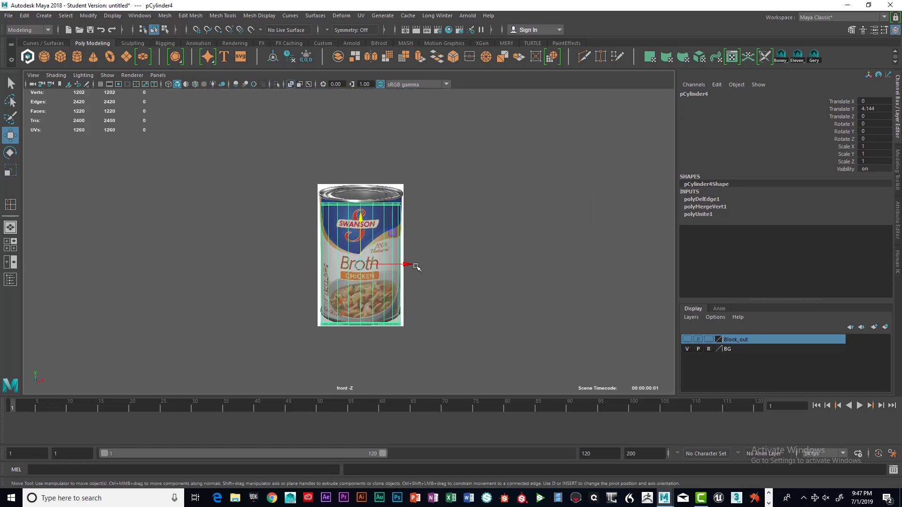
{"action": "scroll", "coordinate": [415, 266], "scroll_direction": "up", "scroll_amount": 4}
{"action": "middle_click_drag", "start_coordinate": [415, 197], "coordinate": [391, 223], "text": "alt"}
{"action": "scroll", "coordinate": [405, 258], "scroll_direction": "up", "scroll_amount": 4}
{"action": "right_click_drag", "start_coordinate": [391, 224], "coordinate": [350, 225]}
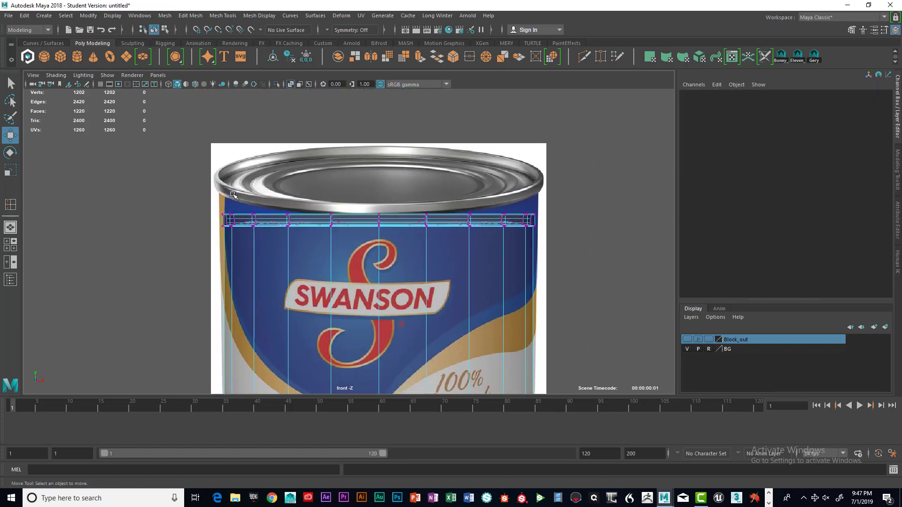
{"action": "left_click_drag", "start_coordinate": [237, 212], "coordinate": [537, 255]}
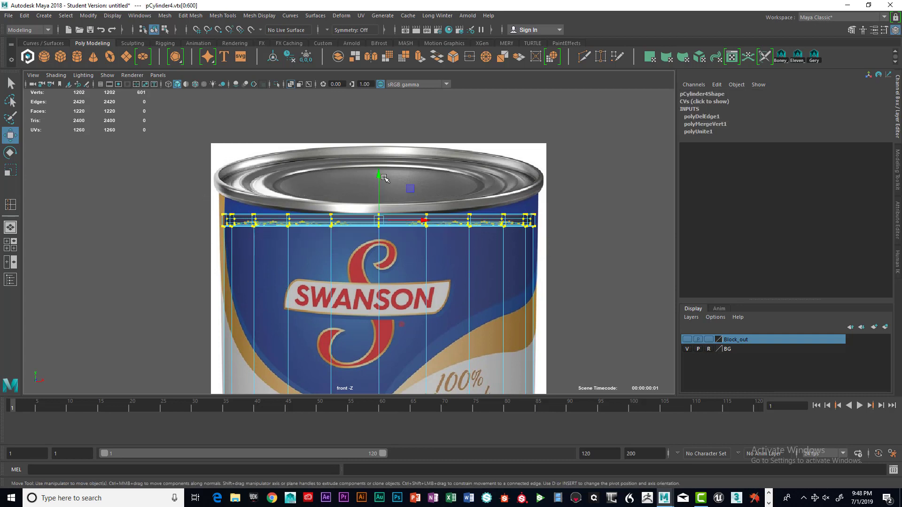
{"action": "left_click_drag", "start_coordinate": [381, 173], "coordinate": [378, 161]}
{"action": "scroll", "coordinate": [473, 214], "scroll_direction": "down", "scroll_amount": 3}
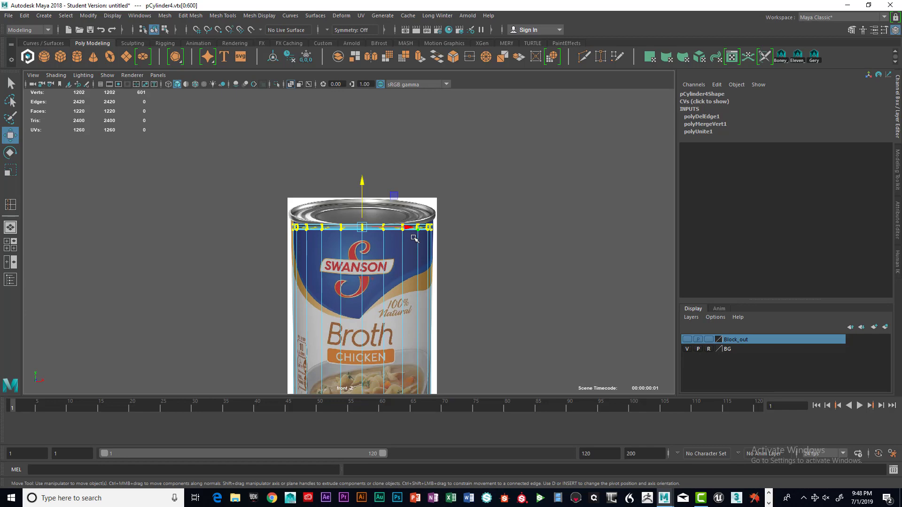
{"action": "right_click_drag", "start_coordinate": [413, 228], "coordinate": [412, 285]}
Examine the adjusted can's side, base and lid in the perspective view.
{"action": "key", "text": "space"}
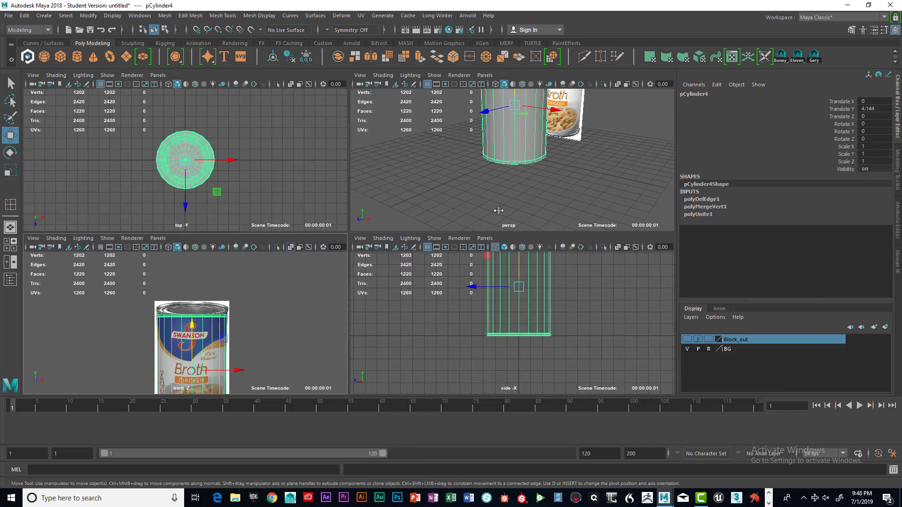
{"action": "key", "text": "space"}
{"action": "left_click_drag", "start_coordinate": [451, 227], "coordinate": [431, 225], "text": "alt"}
{"action": "middle_click_drag", "start_coordinate": [431, 225], "coordinate": [427, 296], "text": "alt"}
{"action": "scroll", "coordinate": [431, 275], "scroll_direction": "up", "scroll_amount": 3}
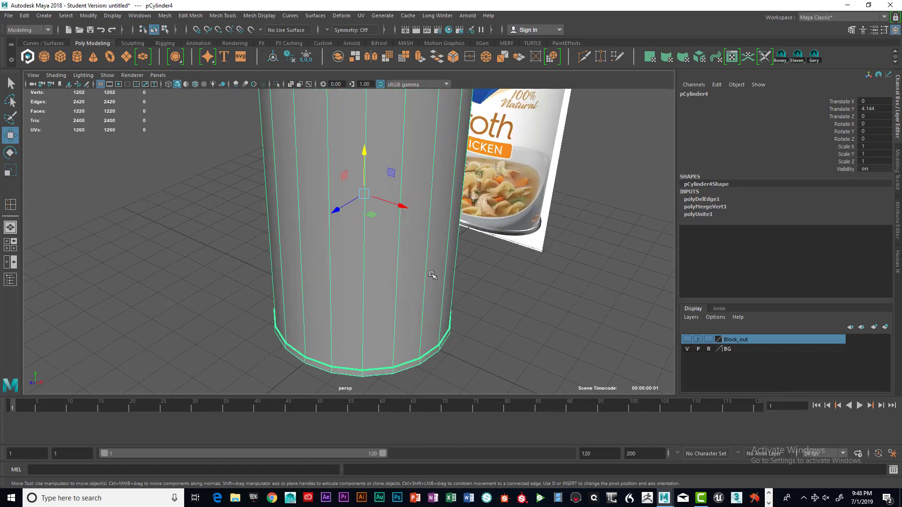
{"action": "scroll", "coordinate": [428, 263], "scroll_direction": "down", "scroll_amount": 5}
{"action": "scroll", "coordinate": [429, 266], "scroll_direction": "up", "scroll_amount": 4}
{"action": "scroll", "coordinate": [429, 242], "scroll_direction": "down", "scroll_amount": 1}
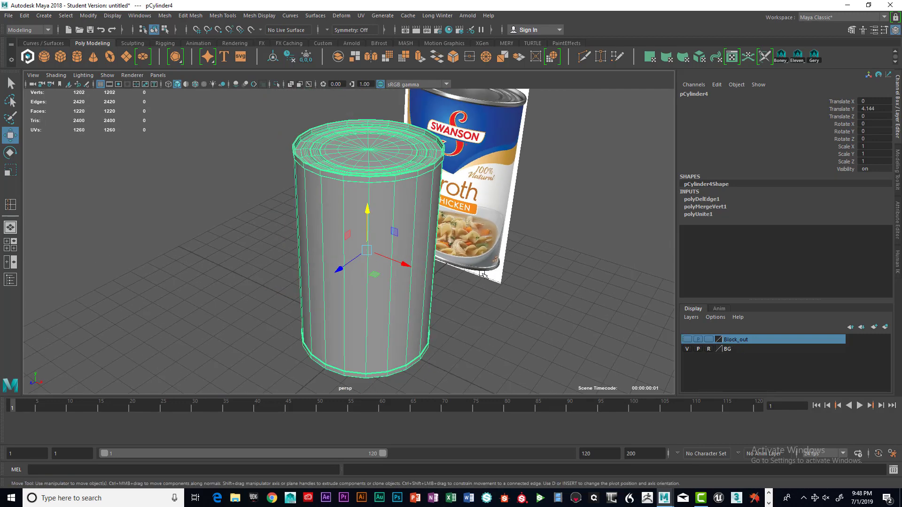
Duplicate the can, put the copy on a new display layer named EdgeLoops and hide that layer.
{"action": "key", "text": "ctrl+d"}
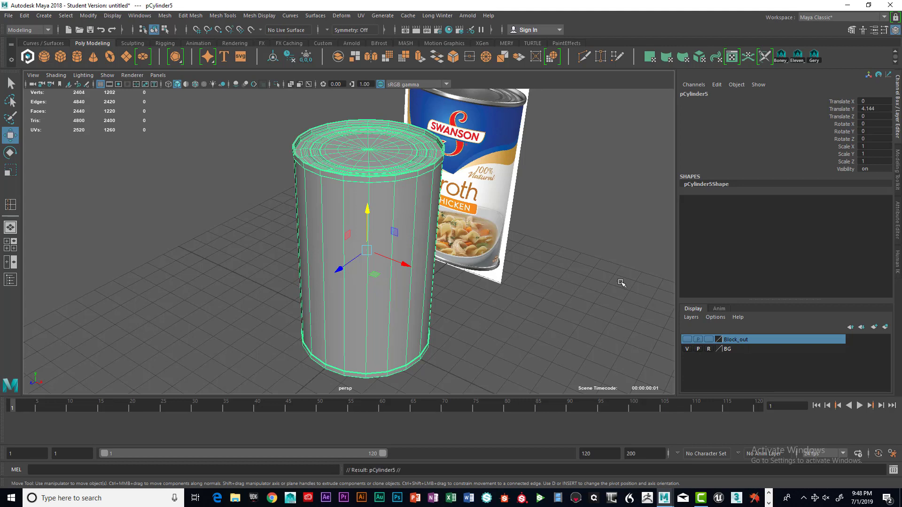
{"action": "left_click", "coordinate": [886, 328]}
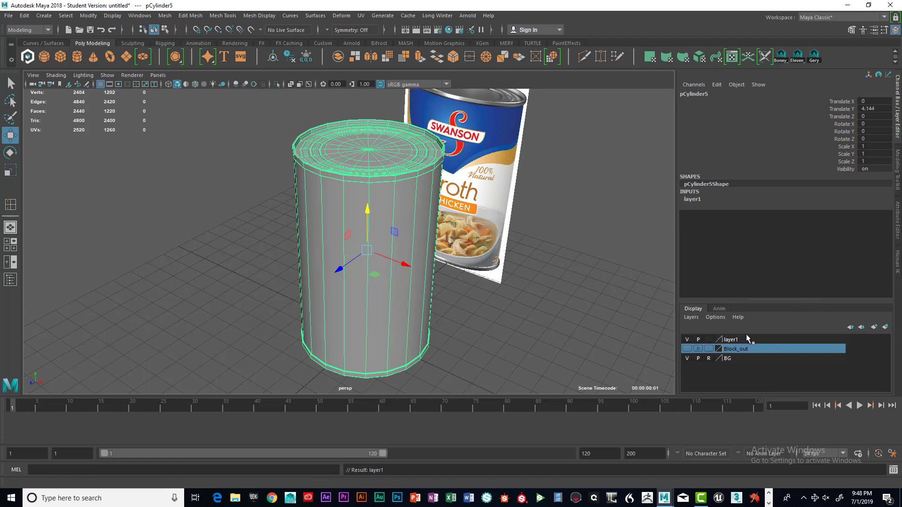
{"action": "double_click", "coordinate": [737, 339]}
{"action": "left_click_drag", "start_coordinate": [481, 239], "coordinate": [423, 237]}
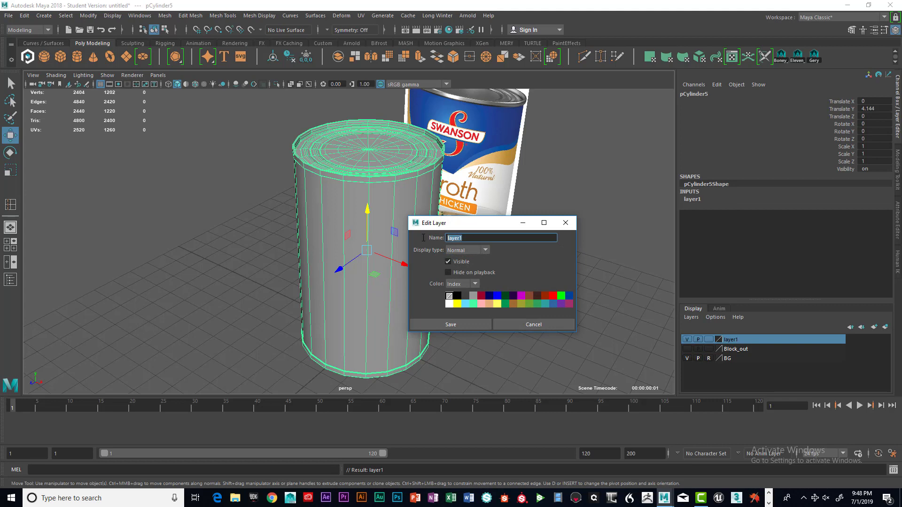
{"action": "type", "text": "EdgeLoops"}
{"action": "left_click", "coordinate": [473, 324]}
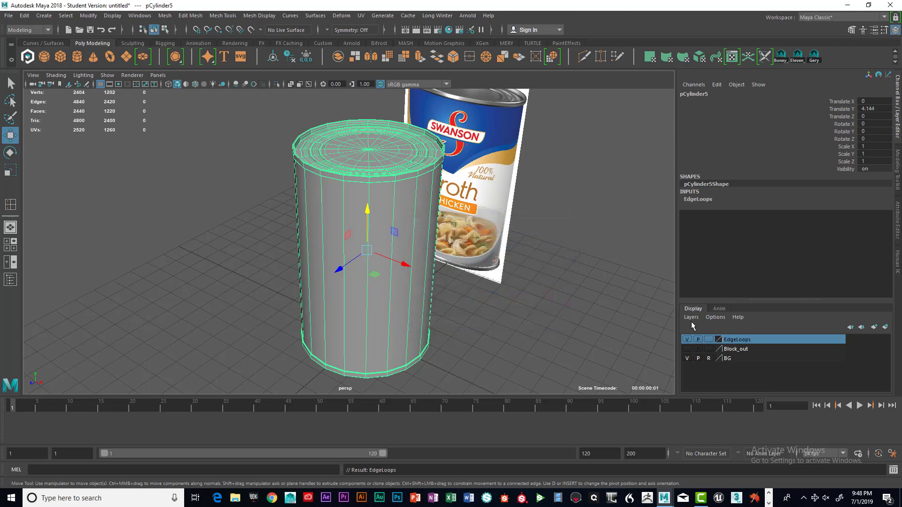
{"action": "left_click", "coordinate": [687, 339]}
Smooth the remaining visible can with exponential divisions, 3 division levels and OpenSubdiv Catmull-Clark subdivision.
{"action": "left_click", "coordinate": [392, 197]}
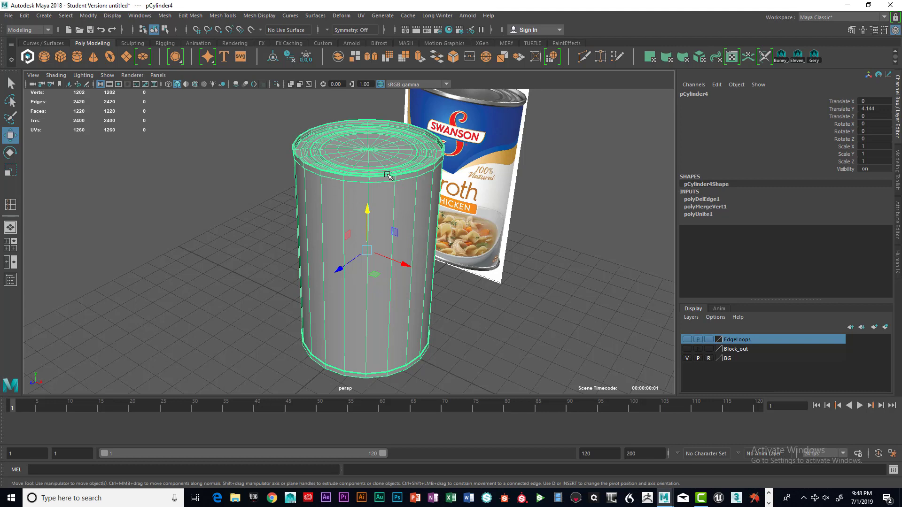
{"action": "key", "text": "space"}
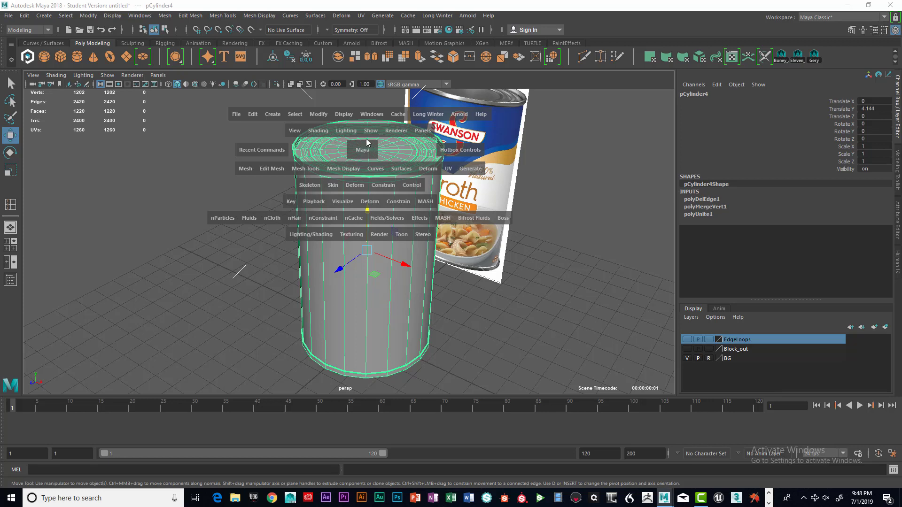
{"action": "left_click", "coordinate": [246, 169]}
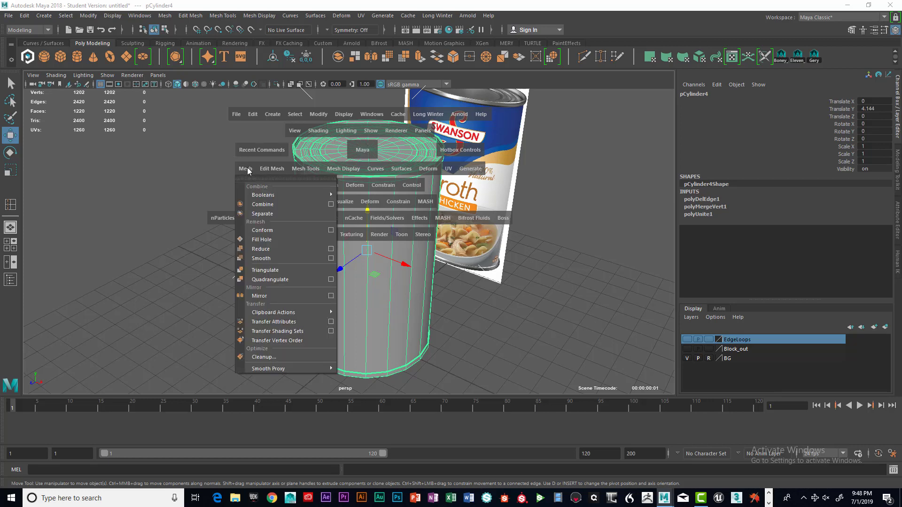
{"action": "left_click", "coordinate": [330, 258]}
{"action": "left_click_drag", "start_coordinate": [668, 128], "coordinate": [651, 128]}
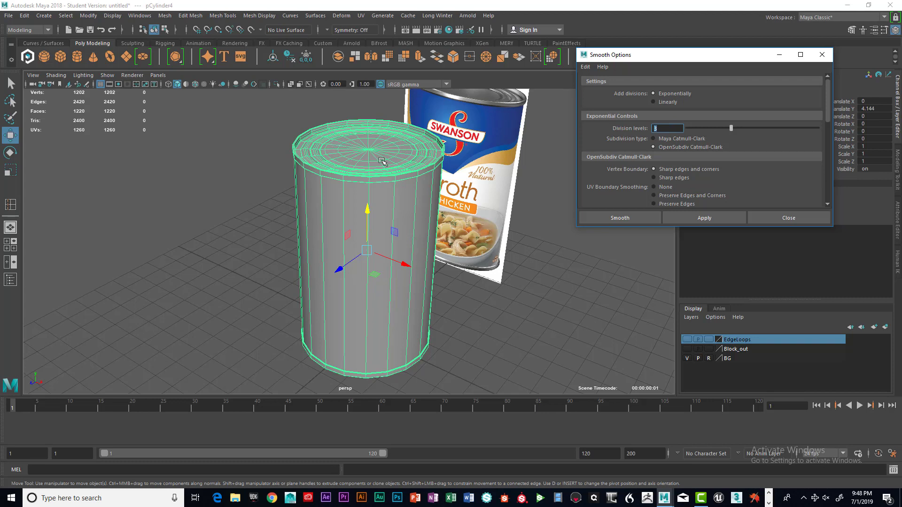
{"action": "left_click", "coordinate": [625, 218]}
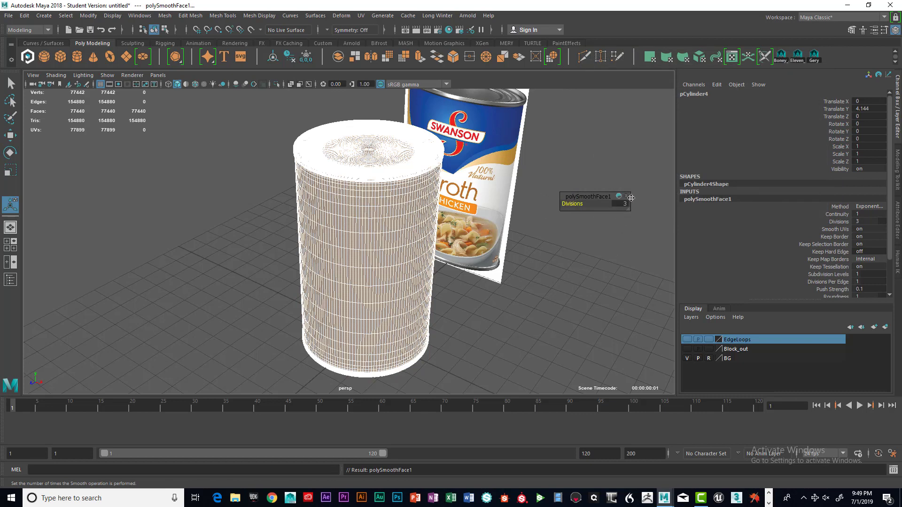
Return the smoothed can to object mode and delete its construction history.
{"action": "left_click", "coordinate": [516, 259]}
{"action": "left_click", "coordinate": [382, 223]}
{"action": "right_click_drag", "start_coordinate": [383, 224], "coordinate": [374, 277]}
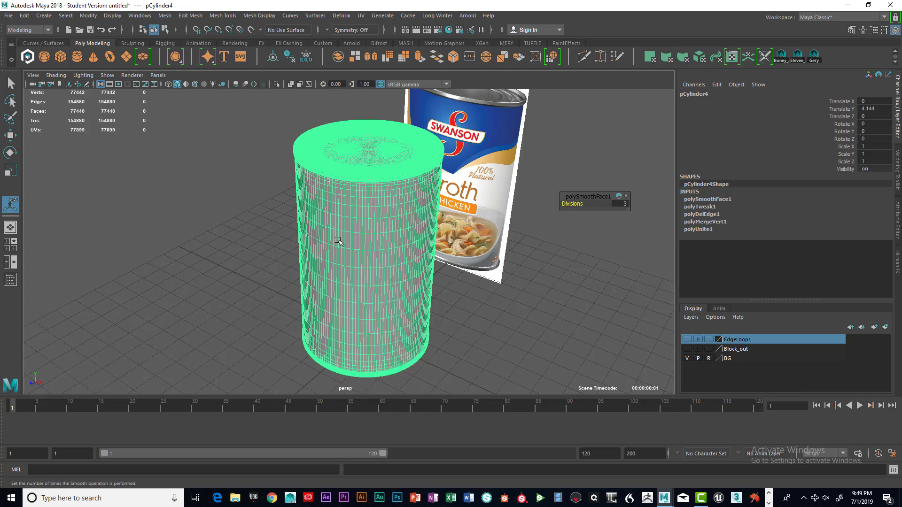
{"action": "left_click", "coordinate": [26, 16]}
{"action": "mouse_move", "coordinate": [62, 125]}
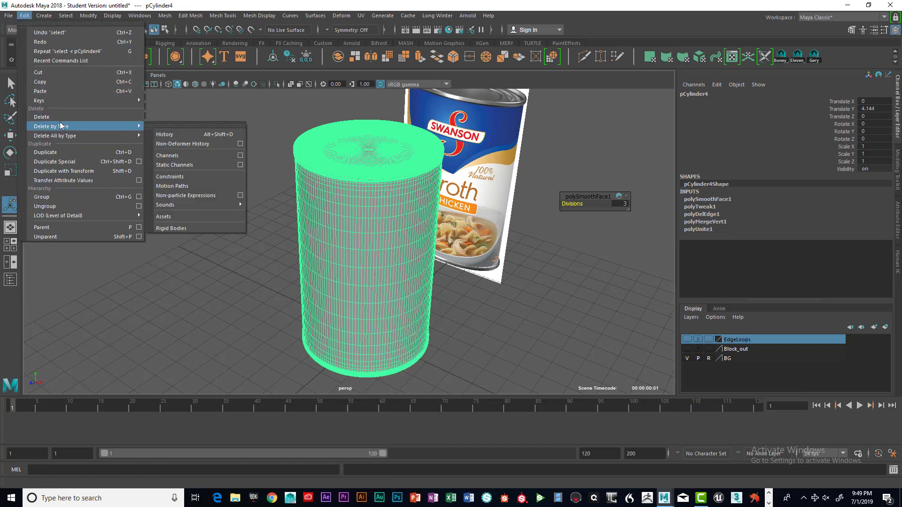
{"action": "left_click", "coordinate": [165, 135]}
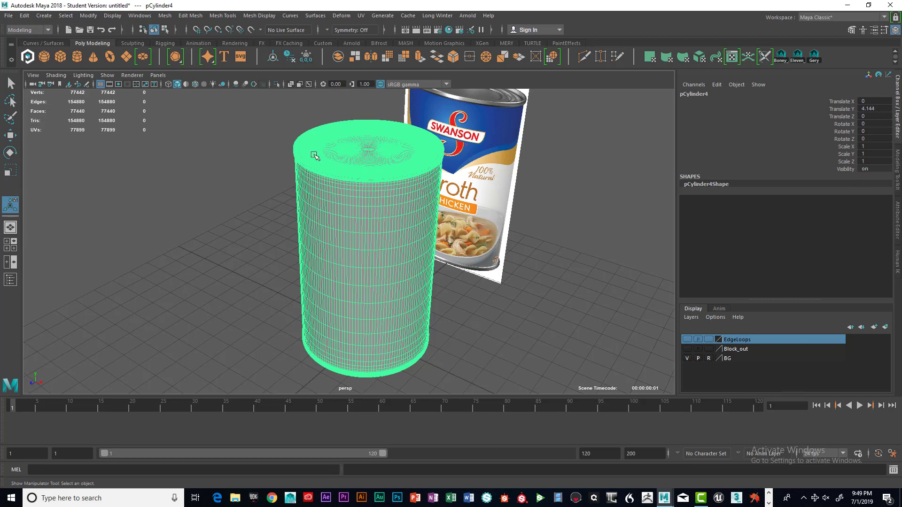
Freeze the smoothed can's transformations and center its pivot.
{"action": "left_click", "coordinate": [88, 15]}
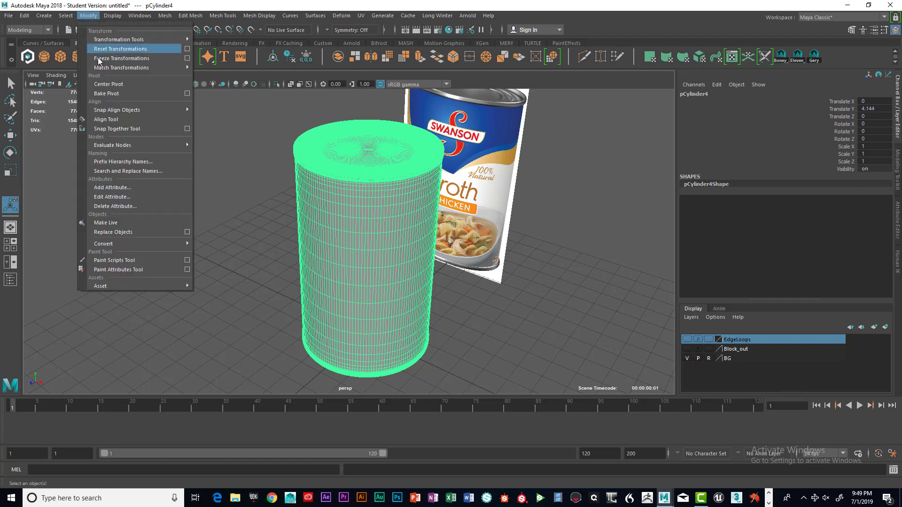
{"action": "left_click", "coordinate": [115, 59]}
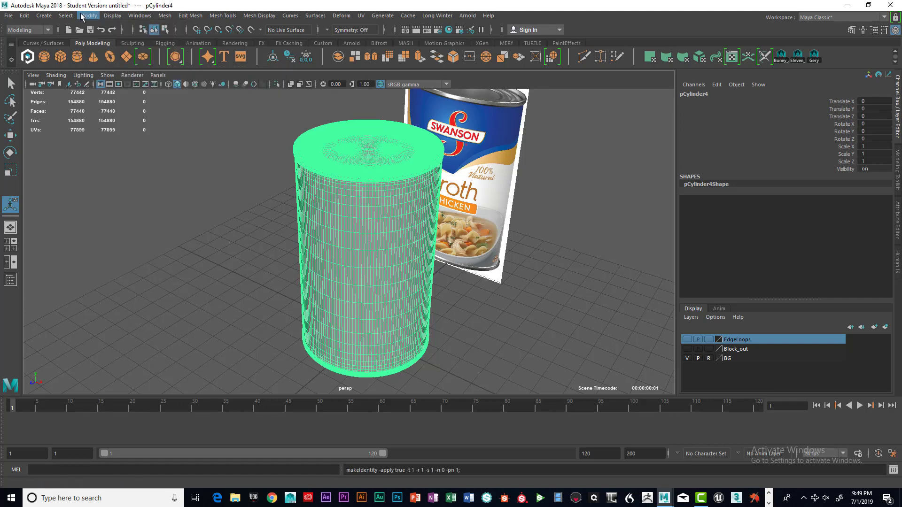
{"action": "left_click", "coordinate": [86, 16]}
{"action": "left_click", "coordinate": [109, 84]}
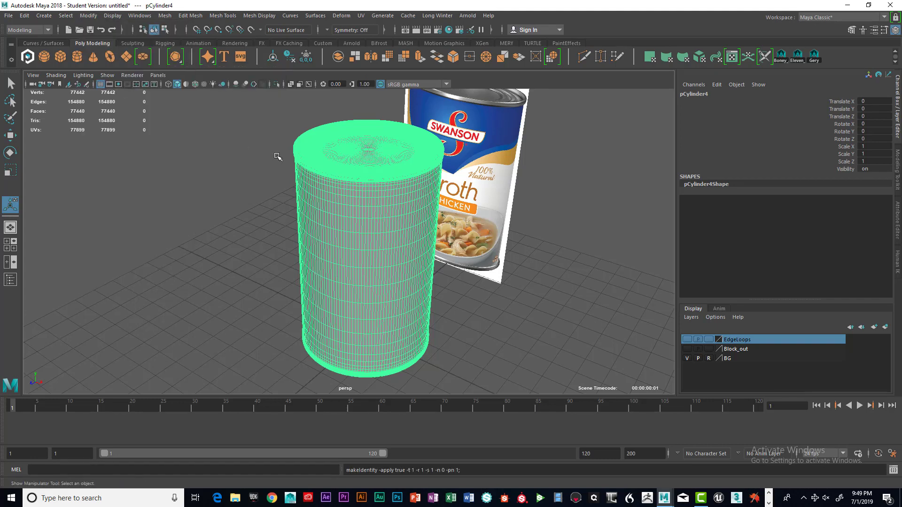
{"action": "key", "text": "w"}
Put the smoothed can on a new display layer named Hi_Res.
{"action": "left_click_drag", "start_coordinate": [425, 258], "coordinate": [540, 206], "text": "alt"}
{"action": "left_click", "coordinate": [567, 198]}
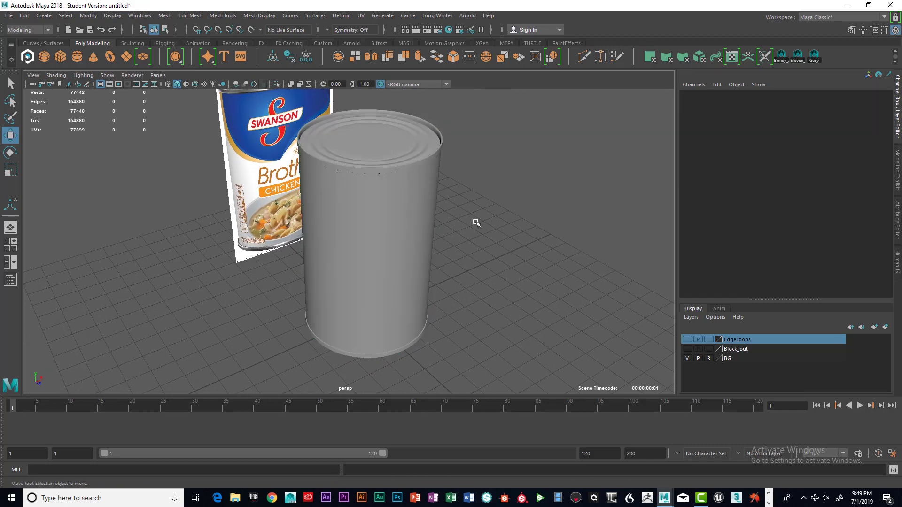
{"action": "left_click_drag", "start_coordinate": [475, 221], "coordinate": [385, 210], "text": "alt"}
{"action": "left_click_drag", "start_coordinate": [414, 254], "coordinate": [398, 250], "text": "alt"}
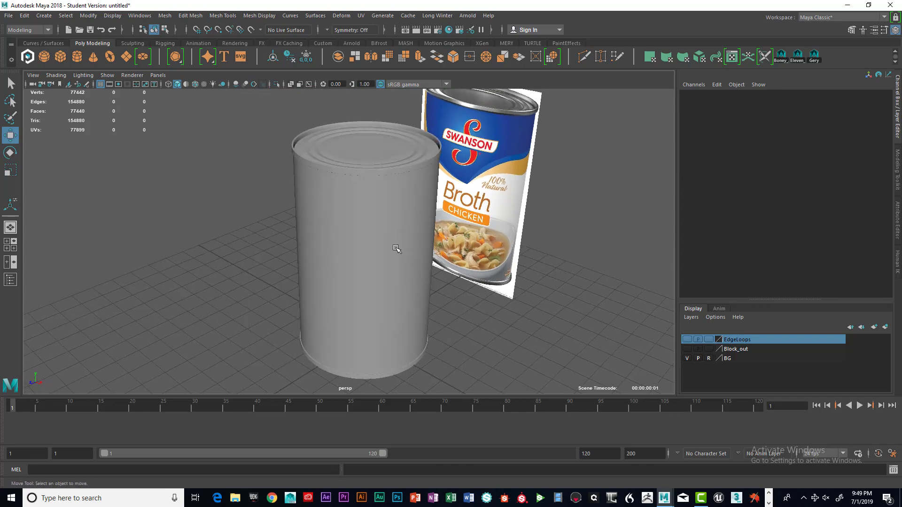
{"action": "left_click", "coordinate": [398, 250]}
{"action": "left_click", "coordinate": [885, 327]}
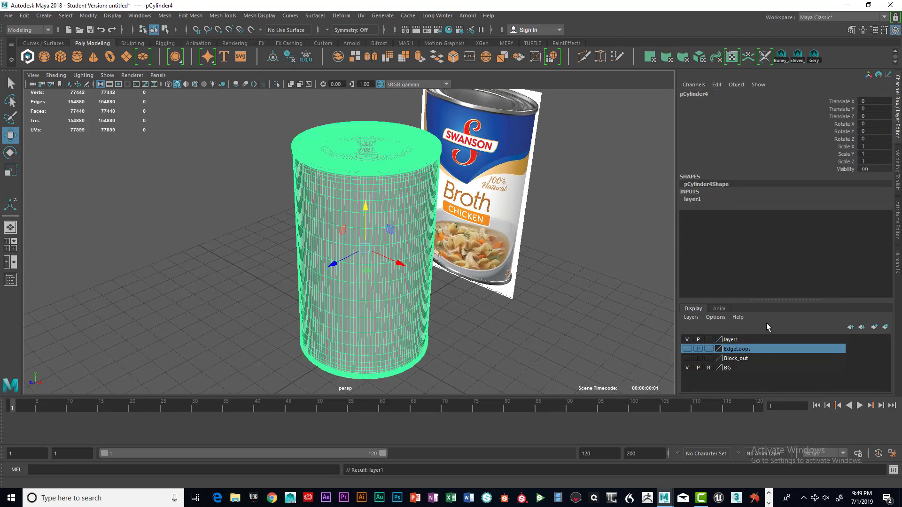
{"action": "double_click", "coordinate": [730, 339]}
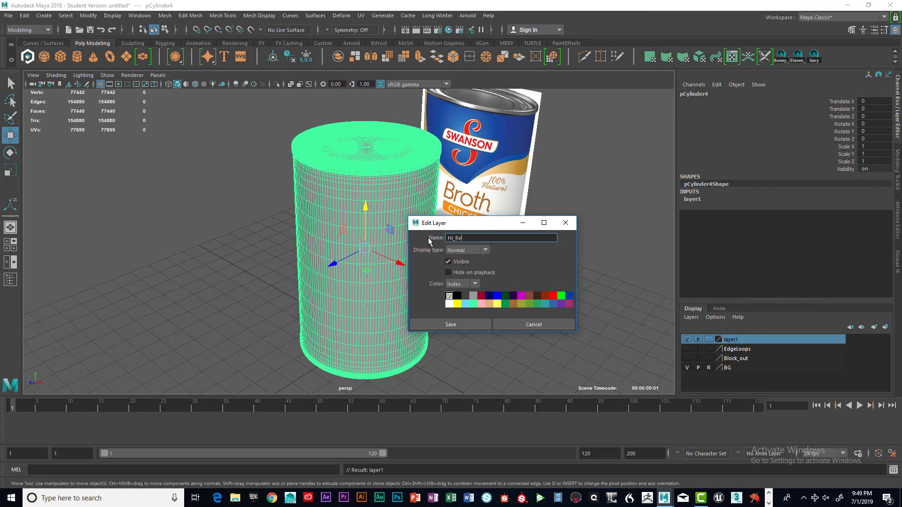
{"action": "left_click", "coordinate": [469, 323]}
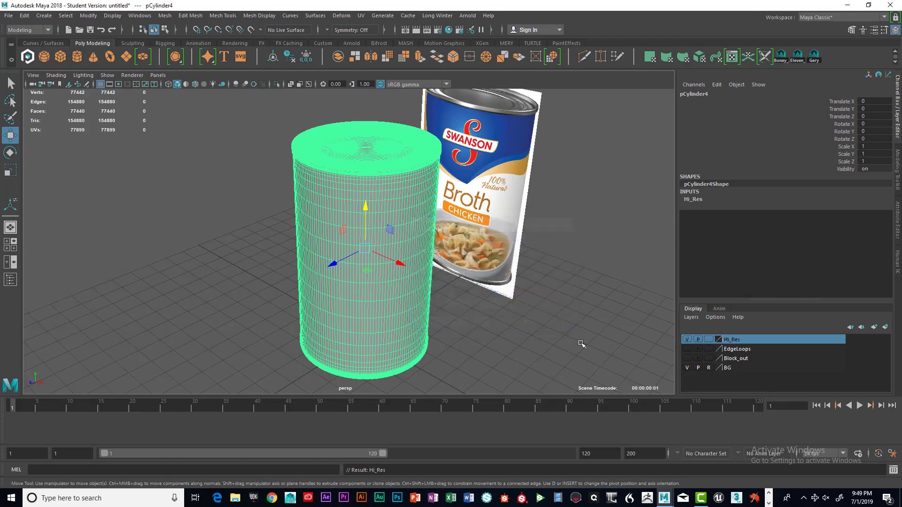
Hide the Hi_Res layer and examine the EdgeLoops can and the Block_out can one at a time.
{"action": "left_click", "coordinate": [687, 339]}
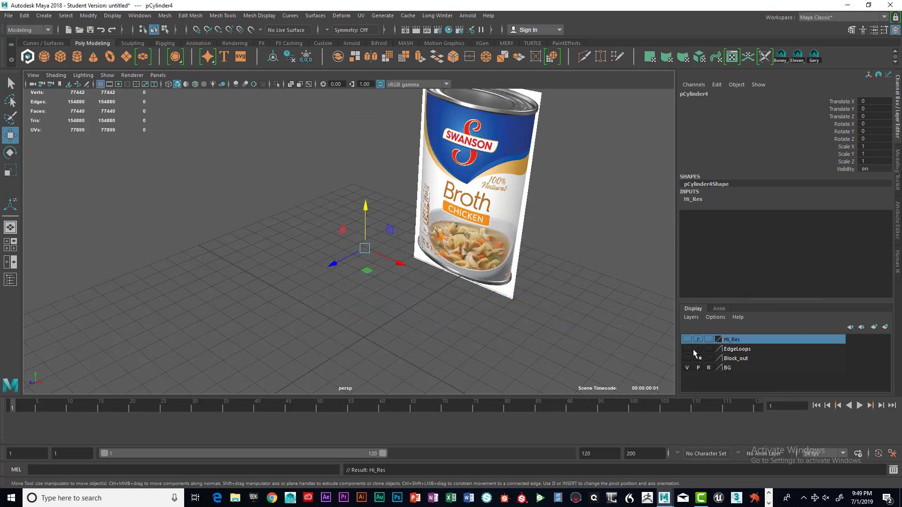
{"action": "left_click", "coordinate": [687, 349]}
{"action": "left_click", "coordinate": [423, 206]}
{"action": "left_click", "coordinate": [345, 182]}
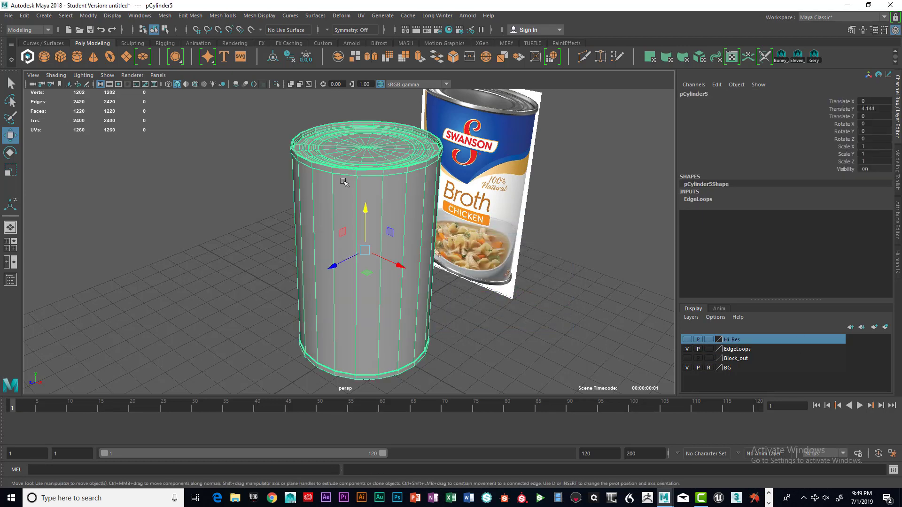
{"action": "left_click", "coordinate": [687, 349]}
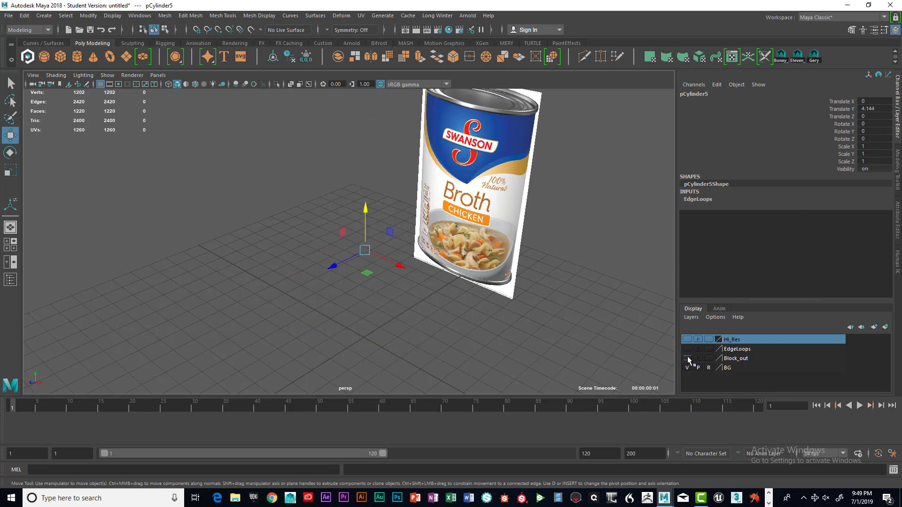
{"action": "left_click", "coordinate": [687, 358]}
{"action": "left_click", "coordinate": [383, 183]}
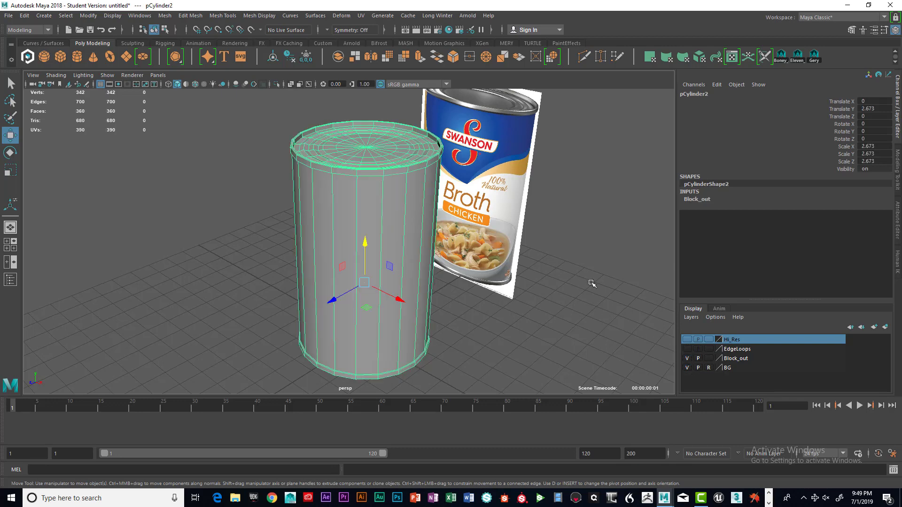
{"action": "left_click_drag", "start_coordinate": [437, 247], "coordinate": [460, 233], "text": "alt"}
{"action": "scroll", "coordinate": [438, 262], "scroll_direction": "up", "scroll_amount": 5}
{"action": "scroll", "coordinate": [478, 241], "scroll_direction": "down", "scroll_amount": 6}
{"action": "left_click_drag", "start_coordinate": [381, 208], "coordinate": [360, 167], "text": "alt"}
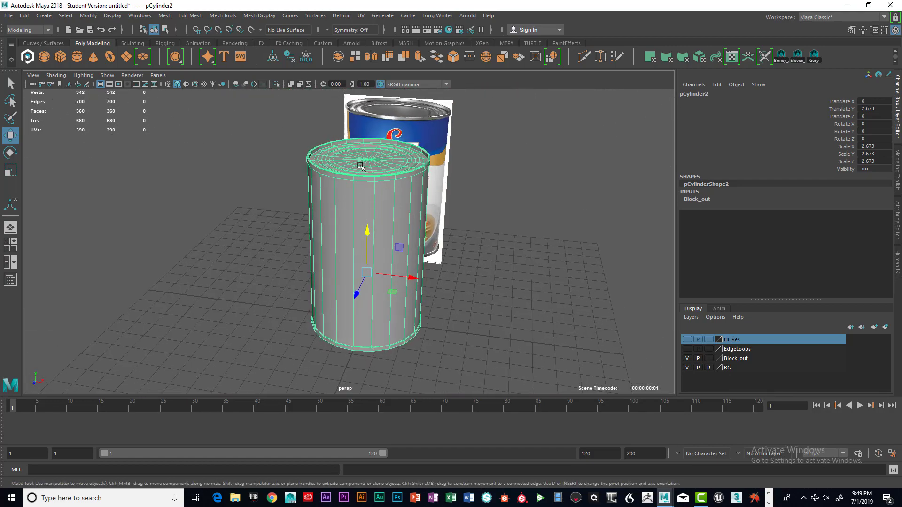
Hide the Block_out layer, check the EdgeLoops layer briefly, and examine the Hi_Res can's mesh again.
{"action": "left_click", "coordinate": [688, 358]}
{"action": "left_click", "coordinate": [687, 349]}
{"action": "left_click", "coordinate": [687, 349]}
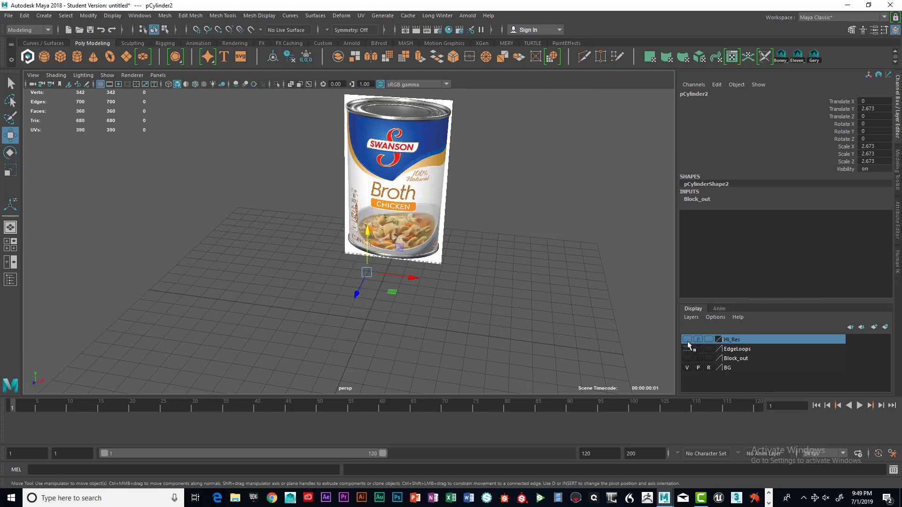
{"action": "left_click", "coordinate": [686, 338]}
{"action": "left_click", "coordinate": [687, 338]}
{"action": "left_click", "coordinate": [687, 339]}
{"action": "left_click", "coordinate": [402, 213]}
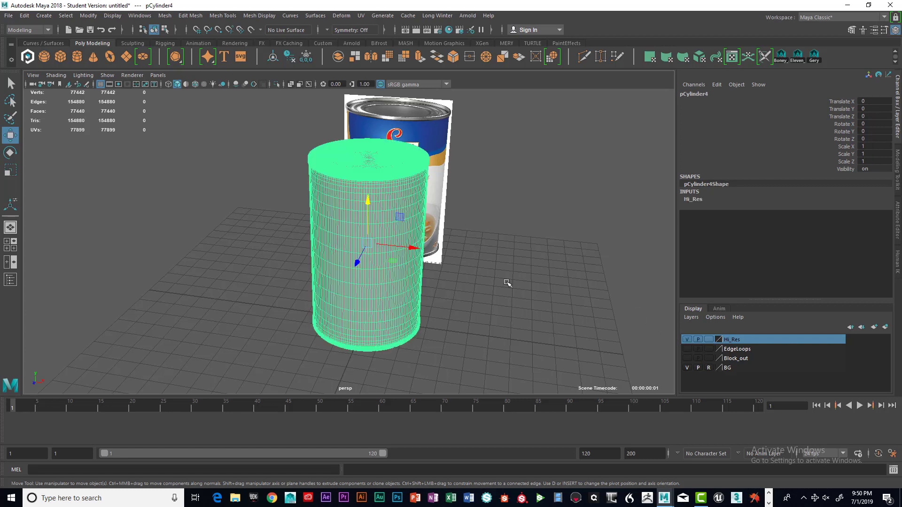
Hide the Hi_Res layer, show the Block_out layer and select its can.
{"action": "left_click", "coordinate": [686, 339]}
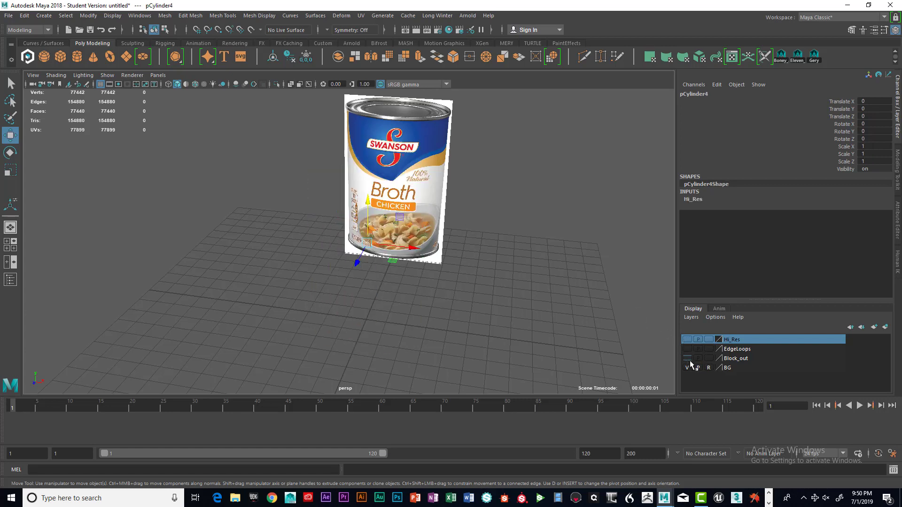
{"action": "left_click", "coordinate": [687, 358]}
{"action": "left_click_drag", "start_coordinate": [494, 242], "coordinate": [484, 242], "text": "alt"}
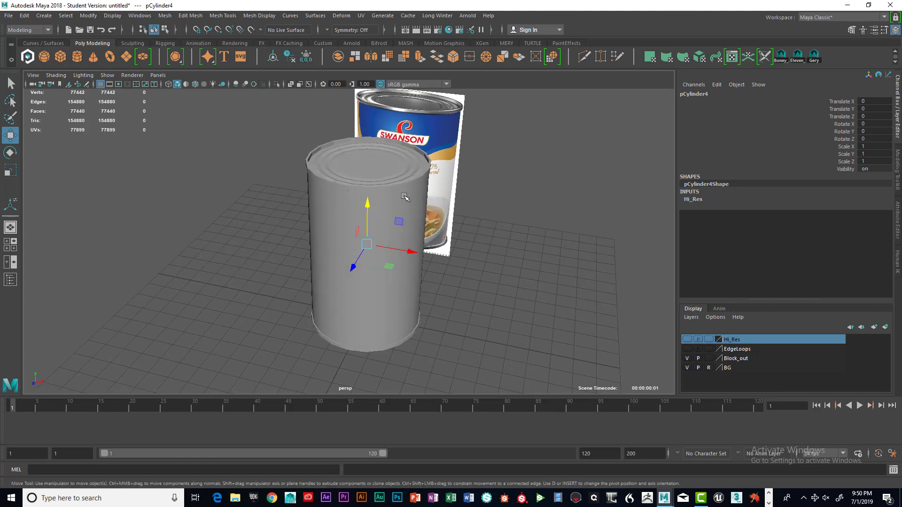
{"action": "left_click", "coordinate": [404, 196]}
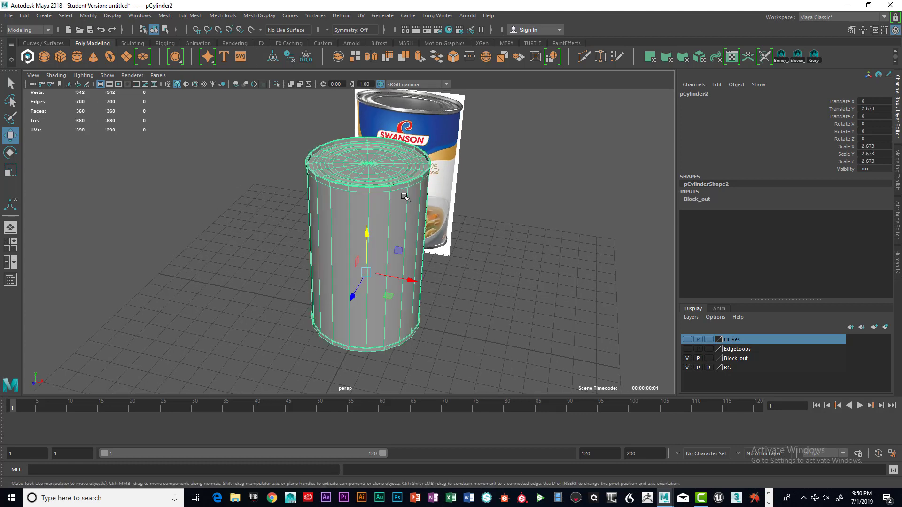
Create a polygon cylinder, hide the BG layer and scale the cylinder uniformly to about 2.704 to match the can's width in the front view.
{"action": "left_click", "coordinate": [76, 57]}
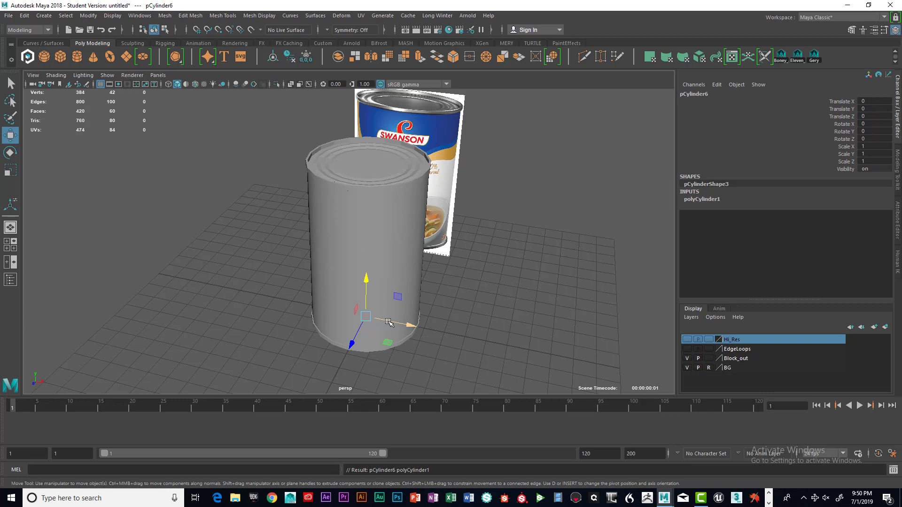
{"action": "key", "text": "space"}
{"action": "key", "text": "space"}
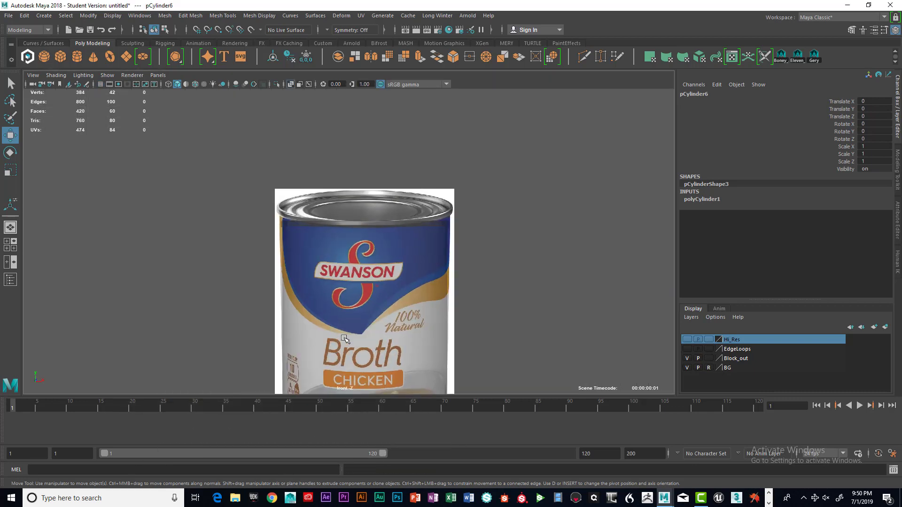
{"action": "left_click", "coordinate": [687, 368]}
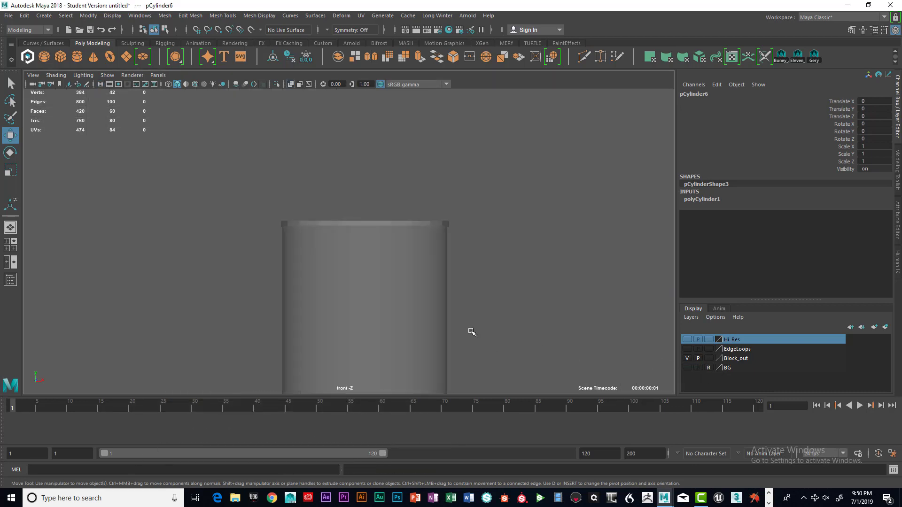
{"action": "key", "text": "f"}
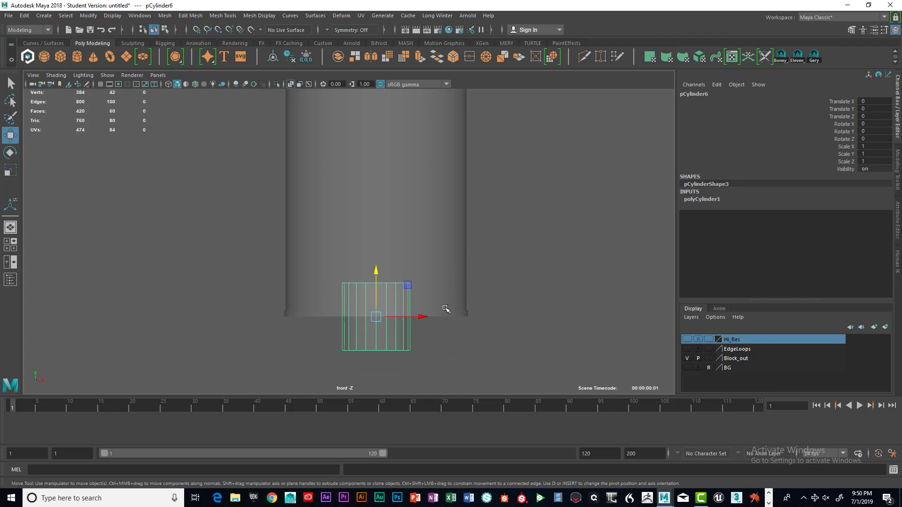
{"action": "key", "text": "r"}
{"action": "left_click_drag", "start_coordinate": [381, 316], "coordinate": [478, 315]}
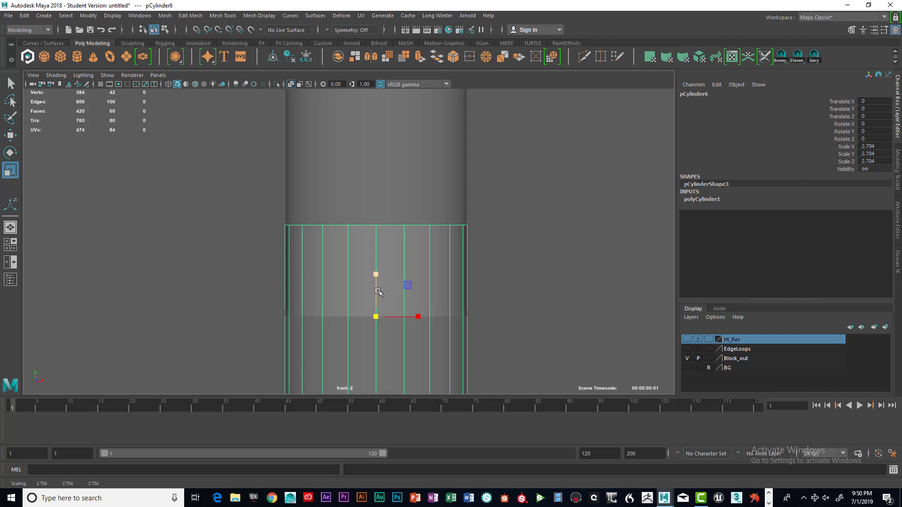
Raise the new cylinder until its bottom lines up with the block-out can's base.
{"action": "key", "text": "w"}
{"action": "left_click_drag", "start_coordinate": [376, 275], "coordinate": [401, 181]}
{"action": "middle_click_drag", "start_coordinate": [408, 192], "coordinate": [431, 303], "text": "alt"}
Select the cylinder's top vertices and raise them to the top edge of the block-out can.
{"action": "right_click_drag", "start_coordinate": [430, 249], "coordinate": [384, 229]}
{"action": "left_click_drag", "start_coordinate": [281, 220], "coordinate": [543, 249]}
{"action": "left_click_drag", "start_coordinate": [405, 204], "coordinate": [408, 99]}
{"action": "scroll", "coordinate": [439, 169], "scroll_direction": "up", "scroll_amount": 3}
{"action": "middle_click_drag", "start_coordinate": [450, 206], "coordinate": [451, 283], "text": "alt"}
{"action": "scroll", "coordinate": [451, 284], "scroll_direction": "up", "scroll_amount": 5}
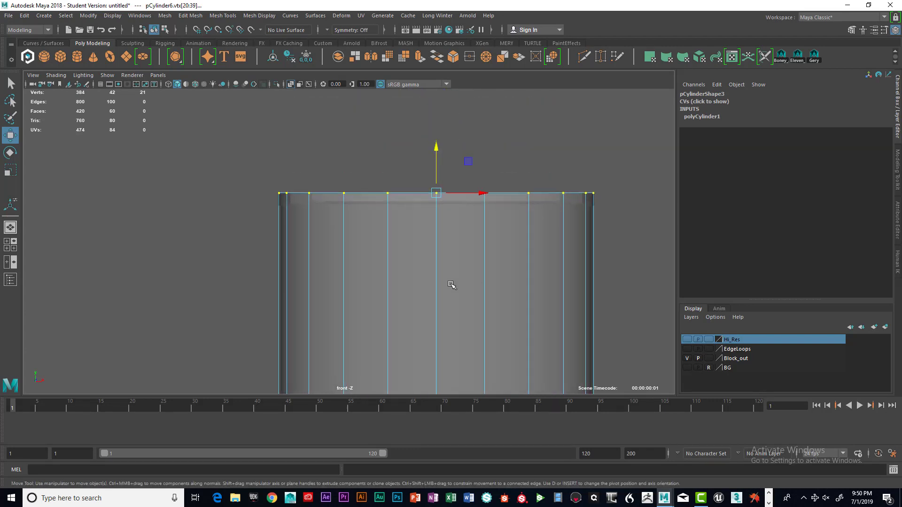
{"action": "left_click_drag", "start_coordinate": [466, 133], "coordinate": [465, 136]}
Examine the stretched cylinder's top and sides around the block-out can in the perspective view.
{"action": "key", "text": "space"}
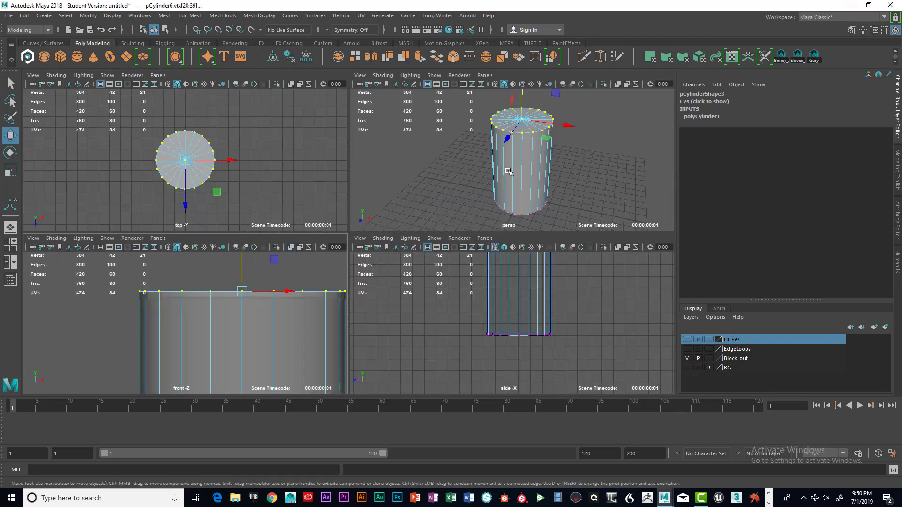
{"action": "key", "text": "space"}
{"action": "mouse_move", "coordinate": [445, 269]}
{"action": "left_mouse_down", "text": "alt"}
{"action": "mouse_move", "coordinate": [451, 246]}
{"action": "mouse_move", "coordinate": [449, 254]}
{"action": "left_mouse_up", "text": "alt"}
{"action": "scroll", "coordinate": [452, 247], "scroll_direction": "up", "scroll_amount": 4}
{"action": "middle_click_drag", "start_coordinate": [438, 214], "coordinate": [433, 274], "text": "alt"}
{"action": "left_click_drag", "start_coordinate": [433, 274], "coordinate": [449, 255], "text": "alt"}
{"action": "middle_click_drag", "start_coordinate": [435, 214], "coordinate": [437, 241], "text": "alt"}
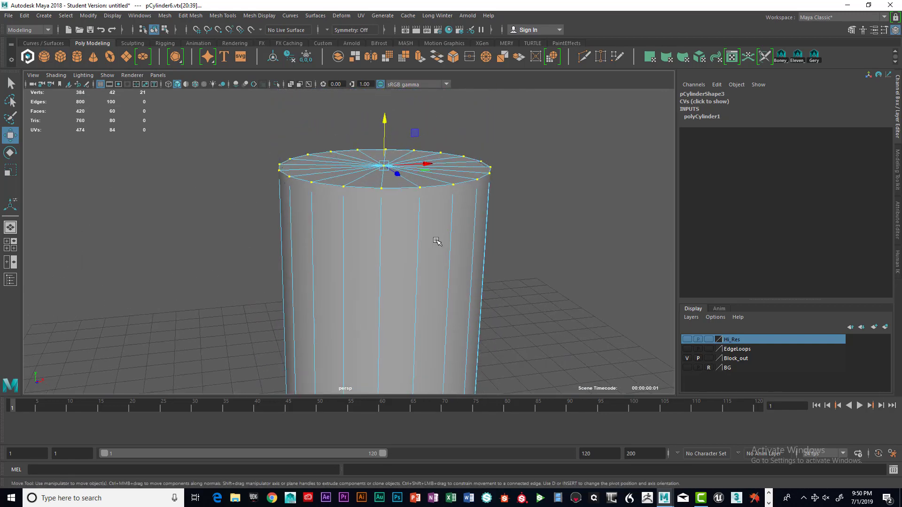
{"action": "left_click", "coordinate": [398, 194]}
{"action": "left_click_drag", "start_coordinate": [397, 209], "coordinate": [360, 219], "text": "alt"}
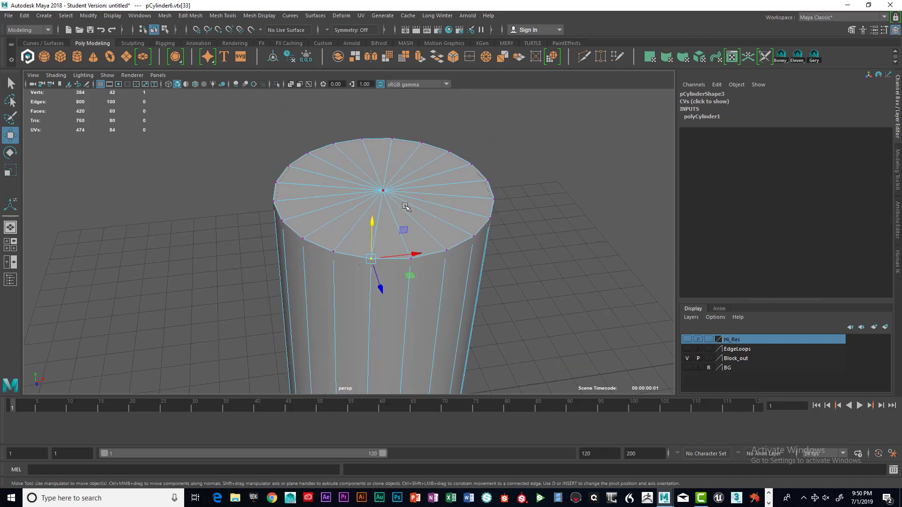
Compare the new cylinder's upper corner with the block-out can's rim up close in the front view, and select the block-out can.
{"action": "key", "text": "space"}
{"action": "key", "text": "space"}
{"action": "scroll", "coordinate": [350, 291], "scroll_direction": "up", "scroll_amount": 2}
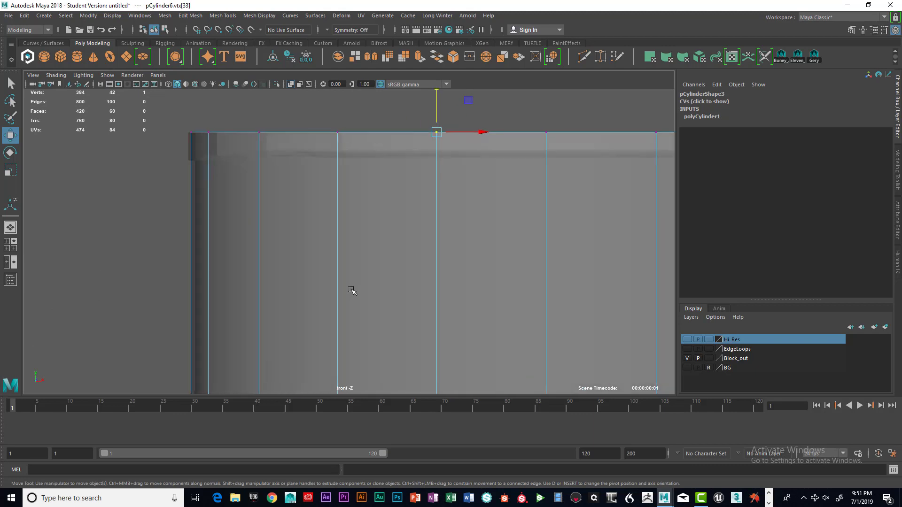
{"action": "middle_click_drag", "start_coordinate": [352, 268], "coordinate": [506, 343], "text": "alt"}
{"action": "scroll", "coordinate": [424, 304], "scroll_direction": "up", "scroll_amount": 3}
{"action": "left_click", "coordinate": [364, 213]}
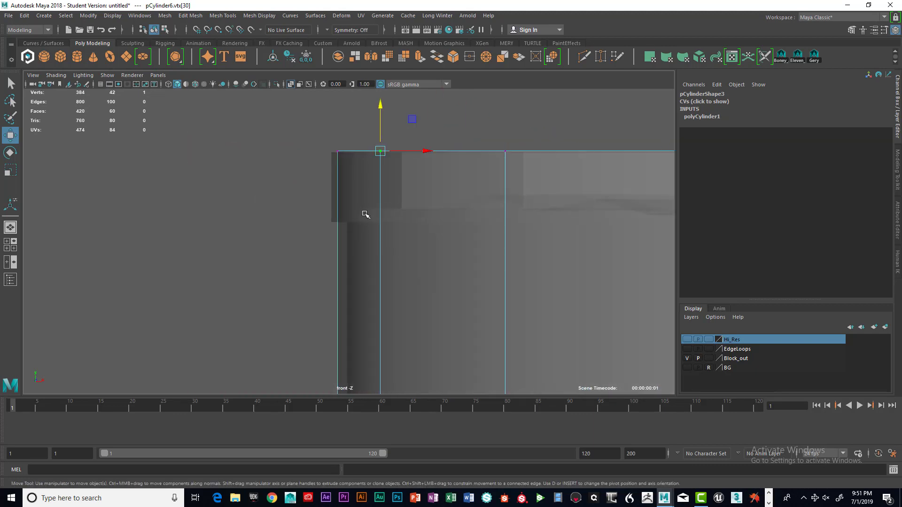
{"action": "left_click", "coordinate": [418, 228]}
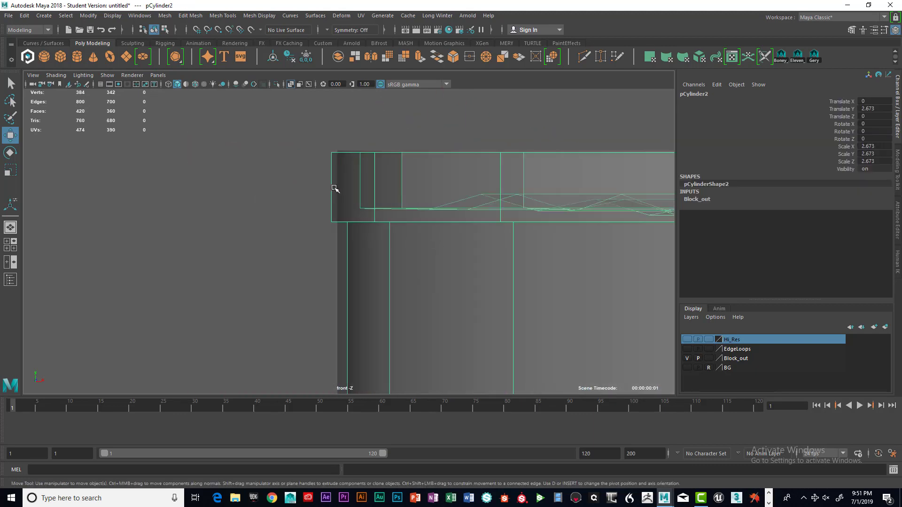
{"action": "left_click", "coordinate": [345, 265]}
{"action": "left_click_drag", "start_coordinate": [368, 208], "coordinate": [361, 244]}
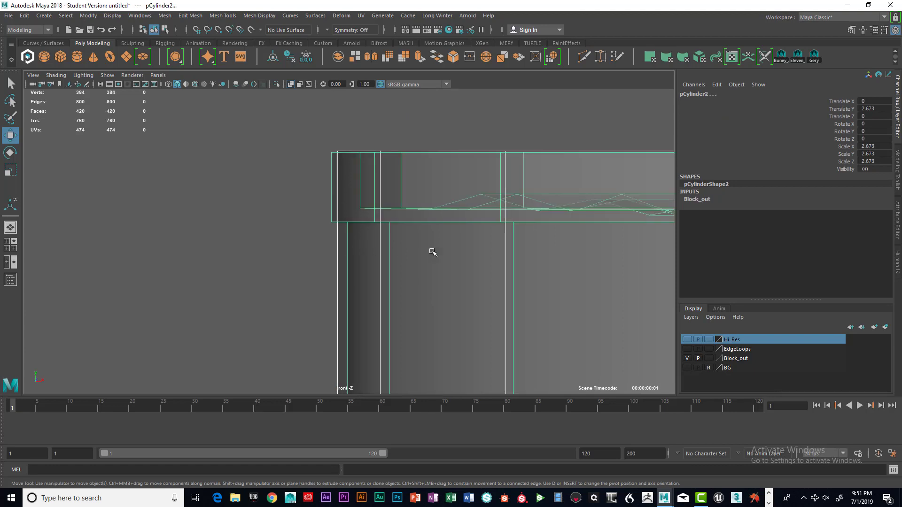
{"action": "left_click", "coordinate": [338, 239]}
{"action": "left_click", "coordinate": [368, 218]}
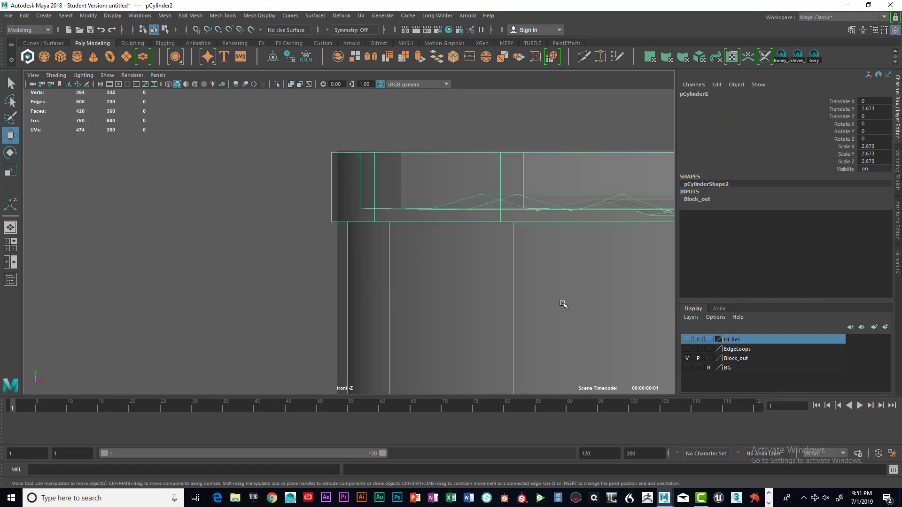
Hide the Block_out layer, show the Hi_Res layer, and select the new simple cylinder.
{"action": "left_click", "coordinate": [687, 358]}
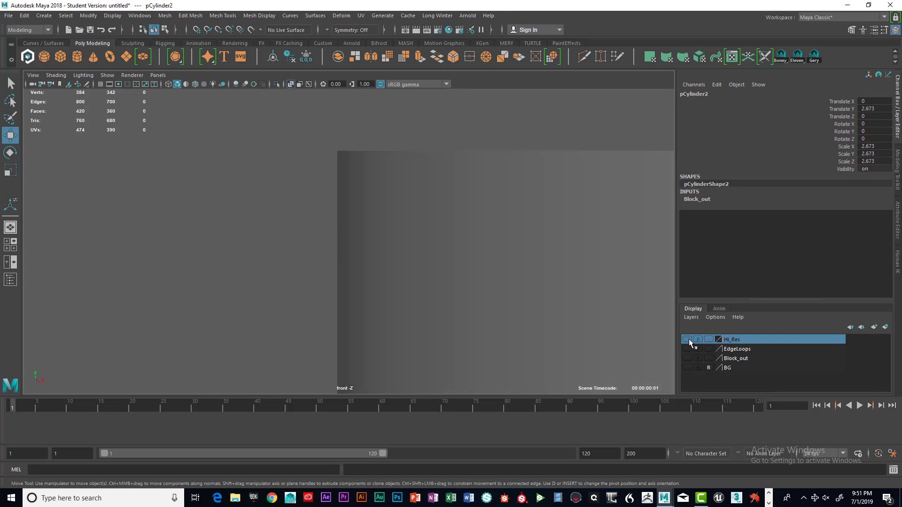
{"action": "left_click", "coordinate": [688, 339]}
{"action": "left_click", "coordinate": [419, 217]}
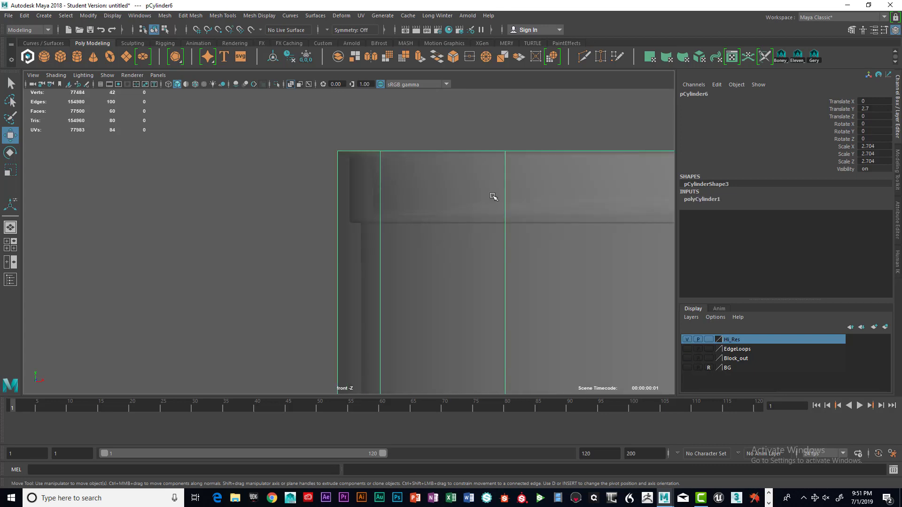
Scale the new cylinder down uniformly to 2.677 to fit the width of the hi-res can.
{"action": "scroll", "coordinate": [332, 175], "scroll_direction": "down", "scroll_amount": 5}
{"action": "scroll", "coordinate": [455, 185], "scroll_direction": "up", "scroll_amount": 3}
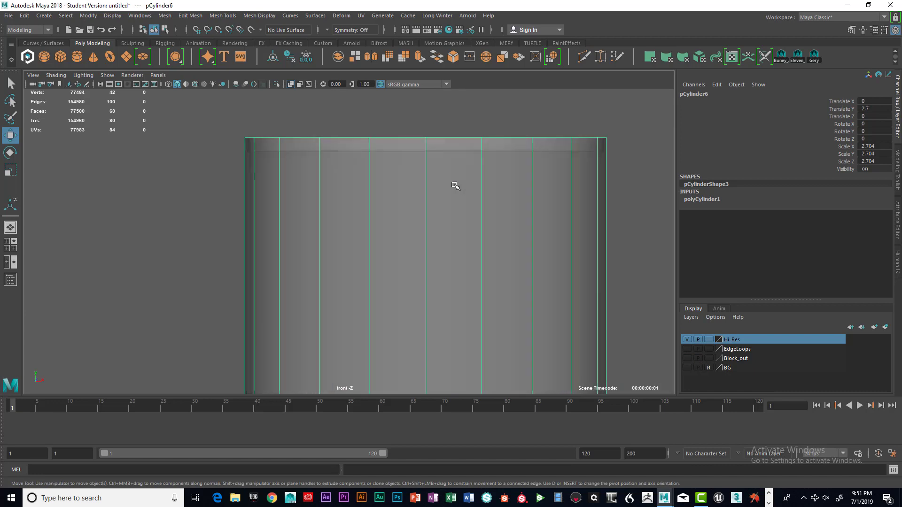
{"action": "scroll", "coordinate": [456, 244], "scroll_direction": "down", "scroll_amount": 5}
{"action": "scroll", "coordinate": [449, 253], "scroll_direction": "up", "scroll_amount": 4}
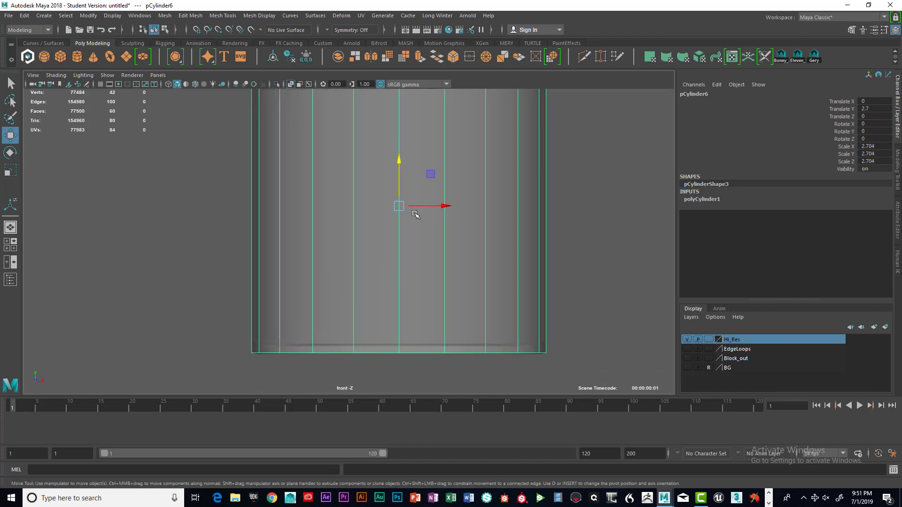
{"action": "key", "text": "r"}
{"action": "left_click", "coordinate": [398, 207]}
{"action": "left_click_drag", "start_coordinate": [398, 208], "coordinate": [395, 210]}
Lower the new cylinder to a Translate Y of 2.648 and check its top edge against the hi-res can.
{"action": "key", "text": "w"}
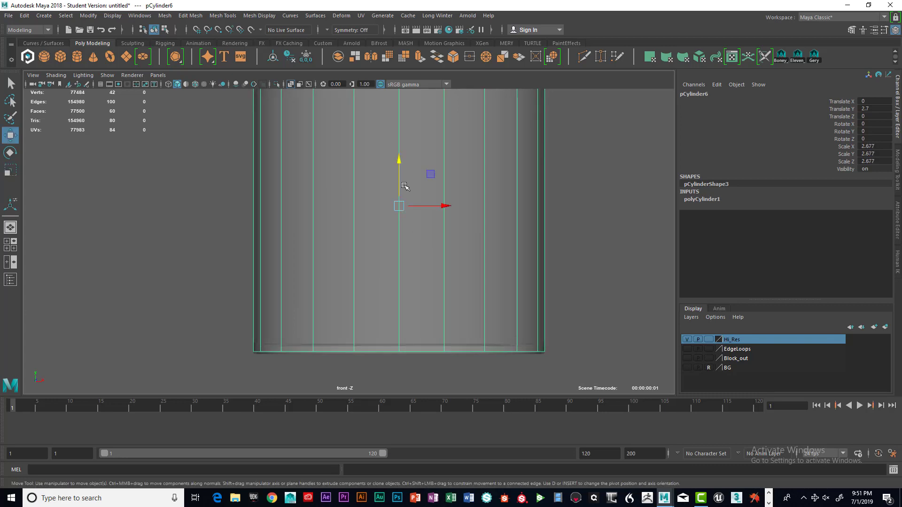
{"action": "left_click_drag", "start_coordinate": [399, 162], "coordinate": [401, 165]}
{"action": "middle_click_drag", "start_coordinate": [425, 162], "coordinate": [404, 212], "text": "alt"}
{"action": "scroll", "coordinate": [409, 218], "scroll_direction": "up", "scroll_amount": 4}
{"action": "scroll", "coordinate": [426, 205], "scroll_direction": "down", "scroll_amount": 3}
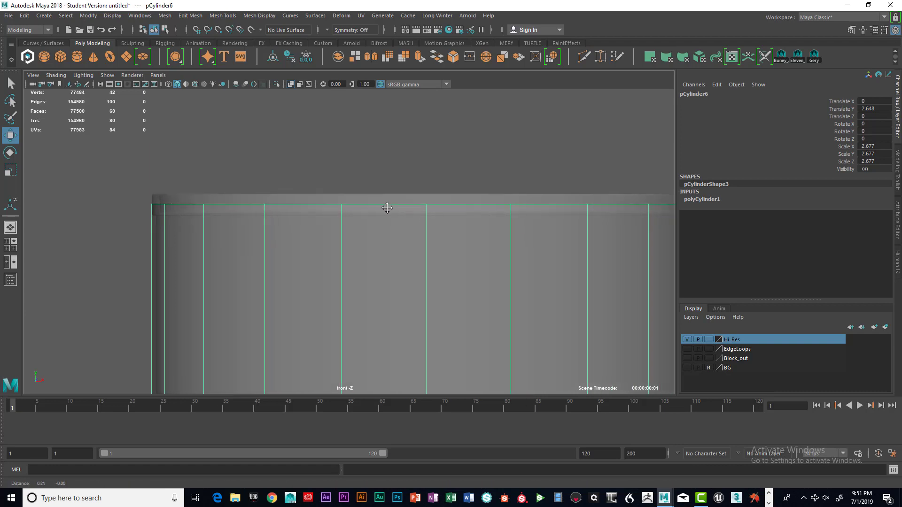
{"action": "right_click", "coordinate": [409, 214]}
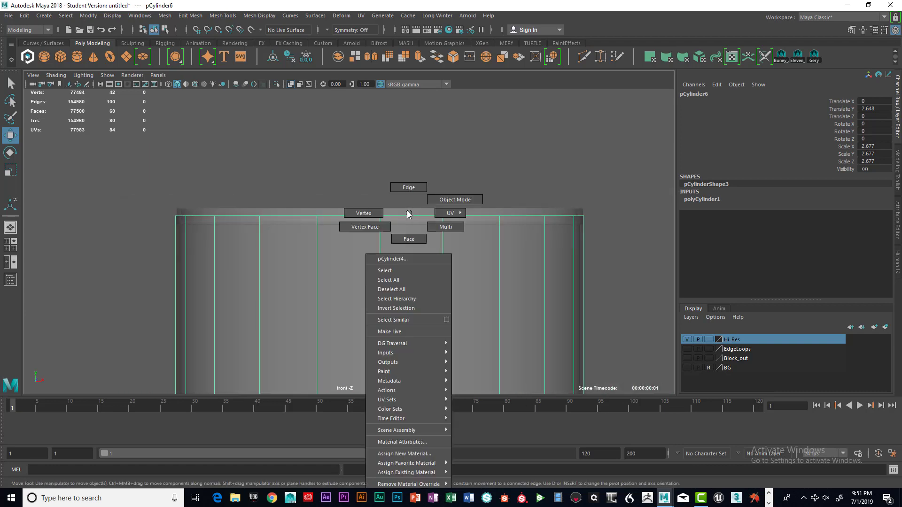
{"action": "left_click", "coordinate": [372, 214]}
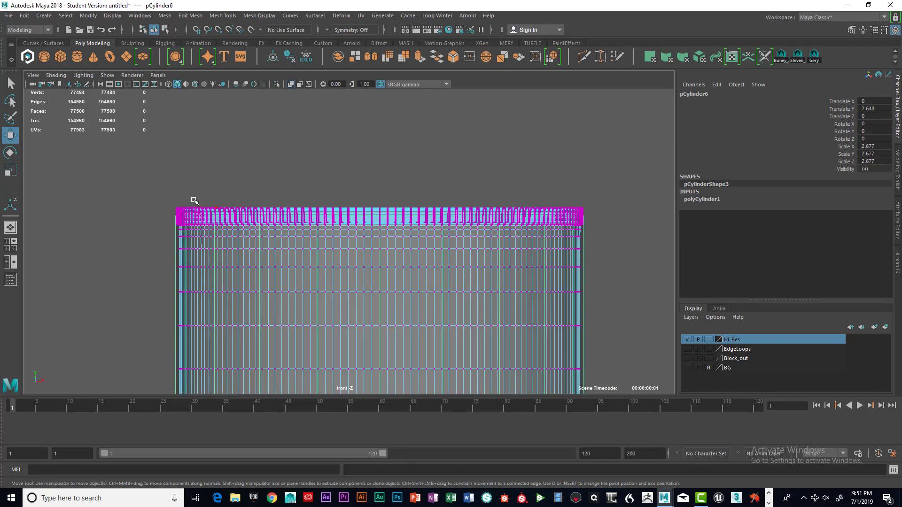
{"action": "left_click", "coordinate": [176, 268]}
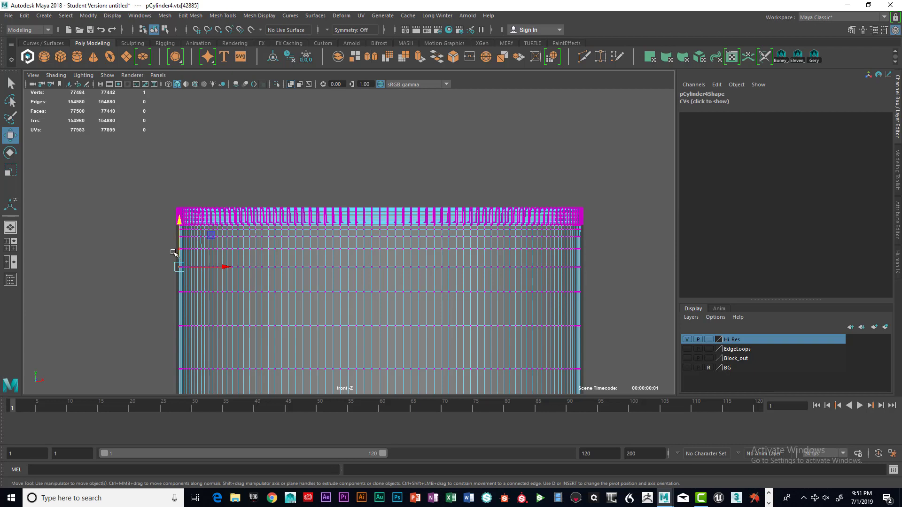
{"action": "left_click", "coordinate": [178, 261]}
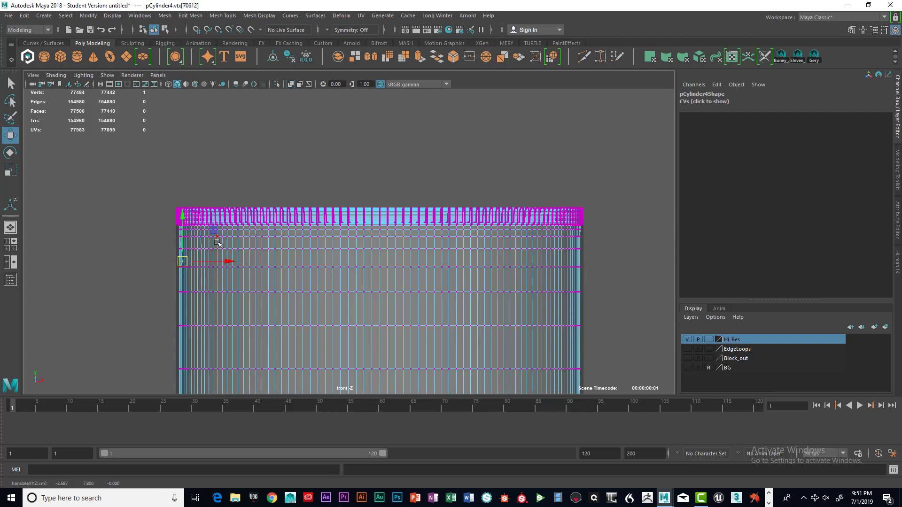
{"action": "right_click_drag", "start_coordinate": [277, 238], "coordinate": [291, 284]}
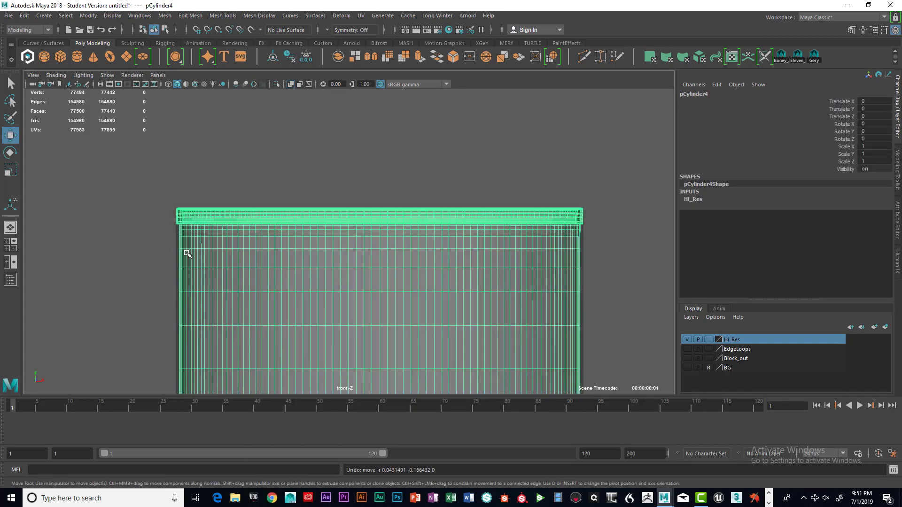
Select the new cylinder's top vertices, raise them to the top edge of the hi-res can, and return to object mode.
{"action": "left_click", "coordinate": [177, 247]}
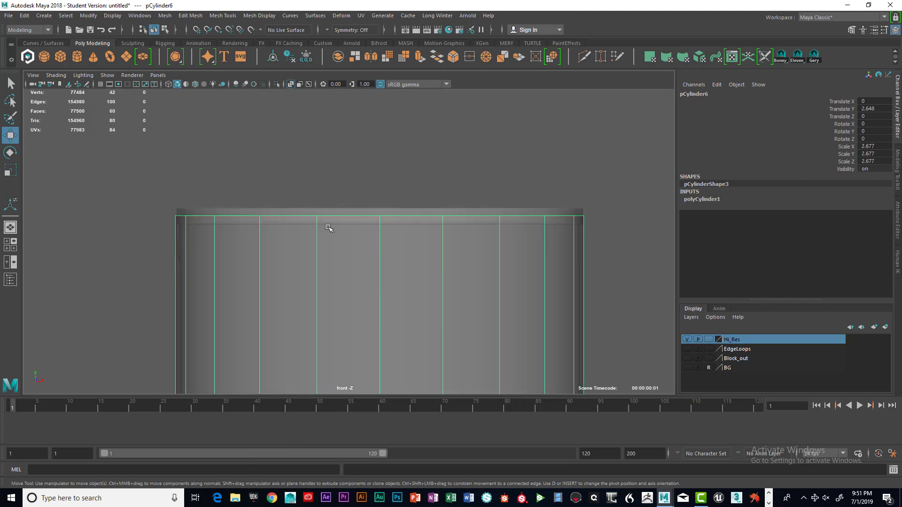
{"action": "right_click_drag", "start_coordinate": [477, 162], "coordinate": [436, 166]}
{"action": "left_click_drag", "start_coordinate": [147, 168], "coordinate": [585, 225]}
{"action": "left_click_drag", "start_coordinate": [387, 174], "coordinate": [383, 163]}
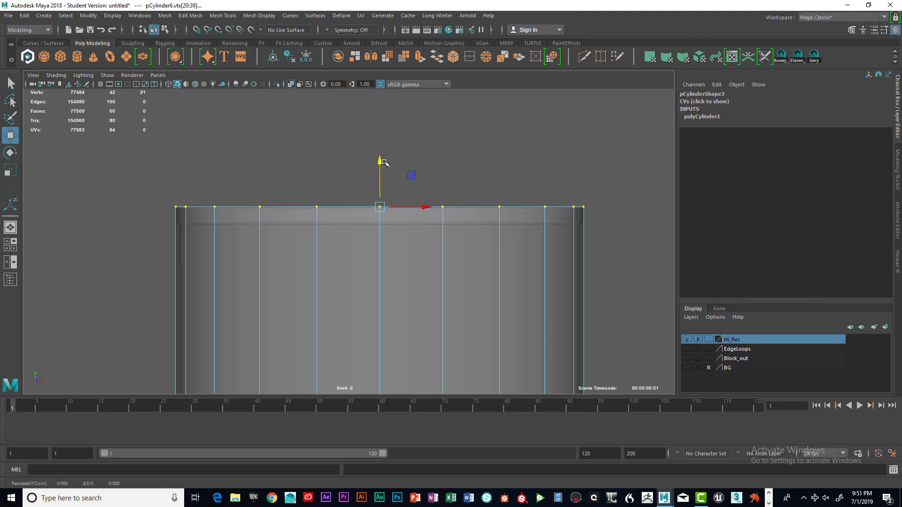
{"action": "right_click_drag", "start_coordinate": [460, 212], "coordinate": [451, 272]}
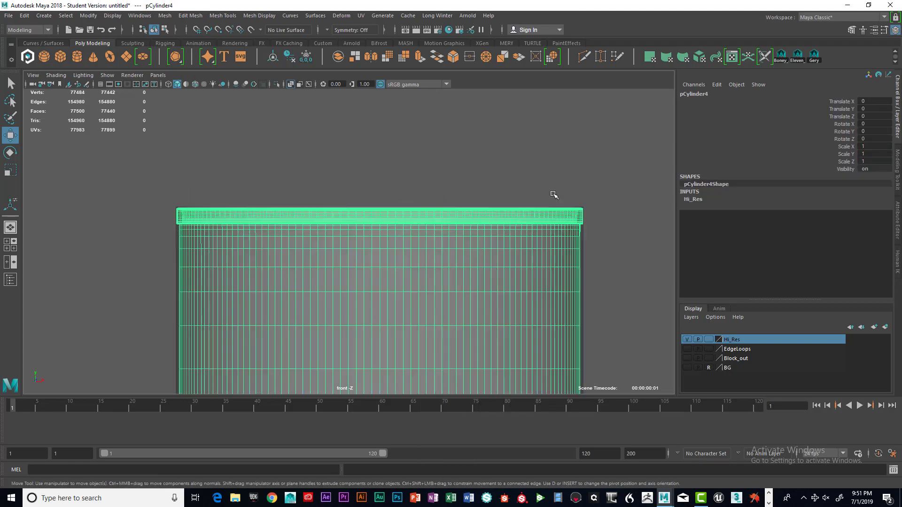
Select the new cylinder in the perspective view and scale it up uniformly to 2.71 to enclose the hi-res can.
{"action": "key", "text": "space"}
{"action": "key", "text": "space"}
{"action": "left_click_drag", "start_coordinate": [533, 243], "coordinate": [555, 239], "text": "alt"}
{"action": "scroll", "coordinate": [502, 248], "scroll_direction": "down", "scroll_amount": 4}
{"action": "middle_click_drag", "start_coordinate": [501, 248], "coordinate": [494, 223], "text": "alt"}
{"action": "left_click_drag", "start_coordinate": [494, 222], "coordinate": [455, 130], "text": "alt"}
{"action": "scroll", "coordinate": [484, 214], "scroll_direction": "up", "scroll_amount": 4}
{"action": "left_click", "coordinate": [455, 127]}
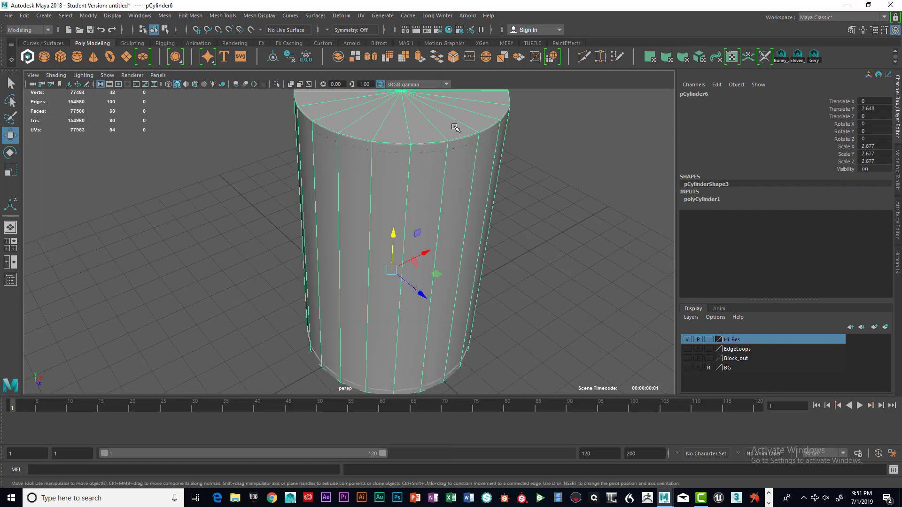
{"action": "key", "text": "r"}
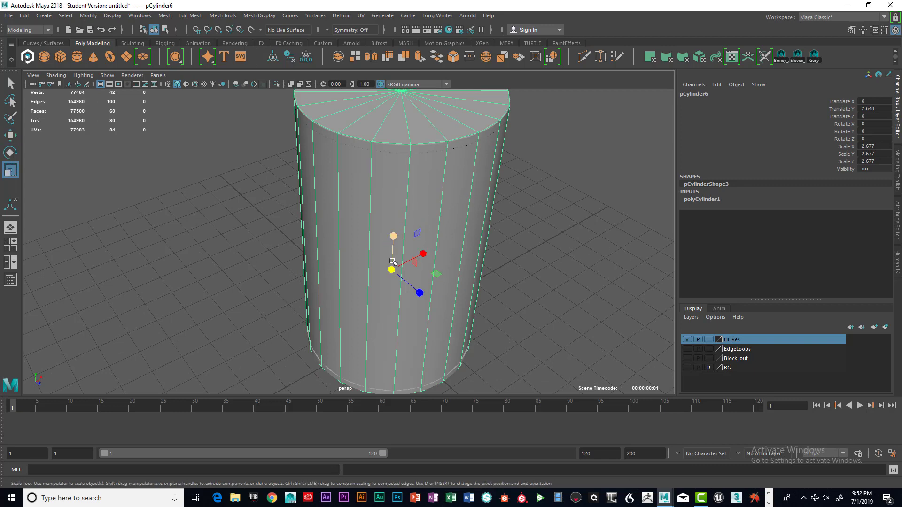
{"action": "left_click_drag", "start_coordinate": [391, 269], "coordinate": [395, 271]}
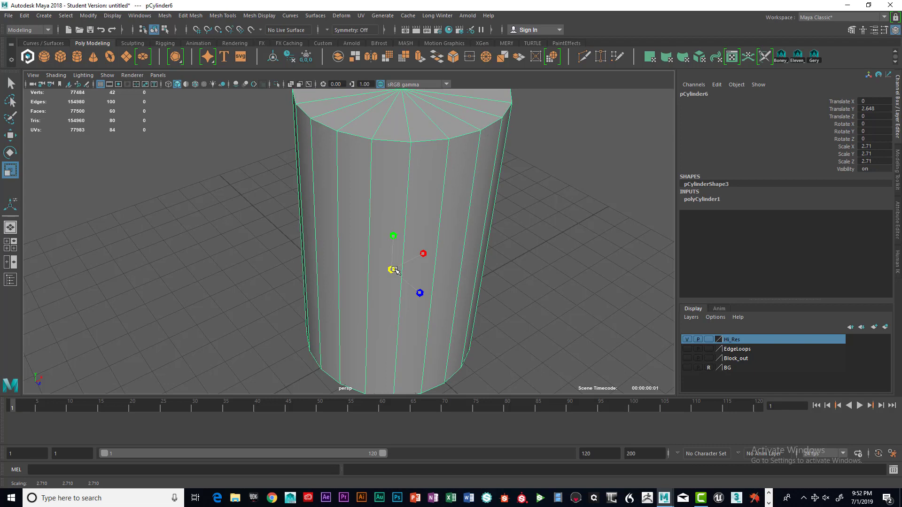
Select the cylinder's top vertices in the front view and lower them to the hi-res can's top edge.
{"action": "key", "text": "space"}
{"action": "key", "text": "space"}
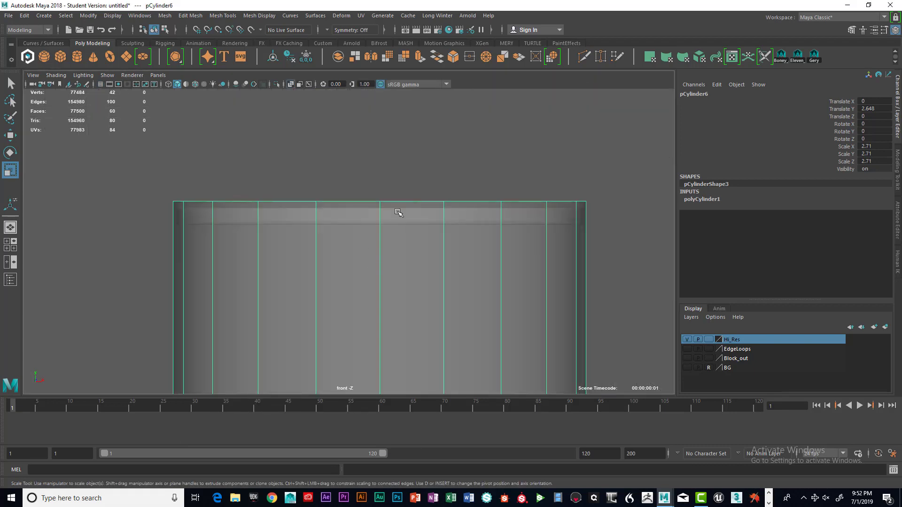
{"action": "right_click_drag", "start_coordinate": [402, 202], "coordinate": [288, 191]}
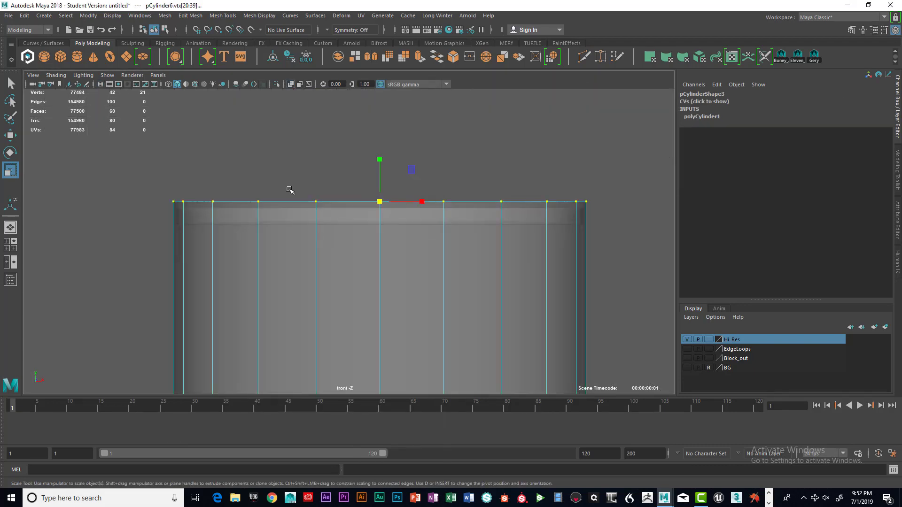
{"action": "left_click_drag", "start_coordinate": [146, 174], "coordinate": [588, 208]}
{"action": "key", "text": "w"}
{"action": "left_click_drag", "start_coordinate": [380, 156], "coordinate": [381, 157]}
{"action": "left_click_drag", "start_coordinate": [381, 161], "coordinate": [381, 163]}
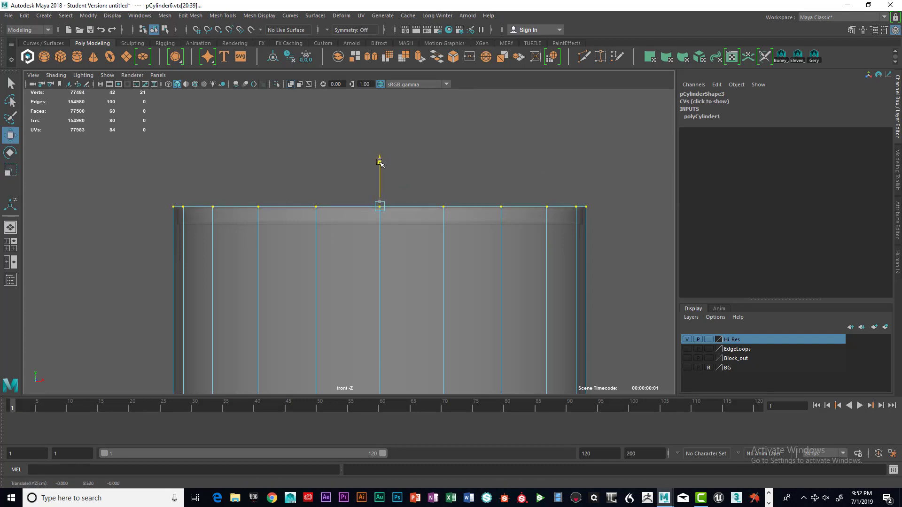
Select the cylinder's bottom vertices in the front view and raise them slightly to align with the hi-res can's base.
{"action": "middle_click_drag", "start_coordinate": [460, 242], "coordinate": [452, 115], "text": "alt"}
{"action": "middle_click_drag", "start_coordinate": [463, 333], "coordinate": [459, 210], "text": "alt"}
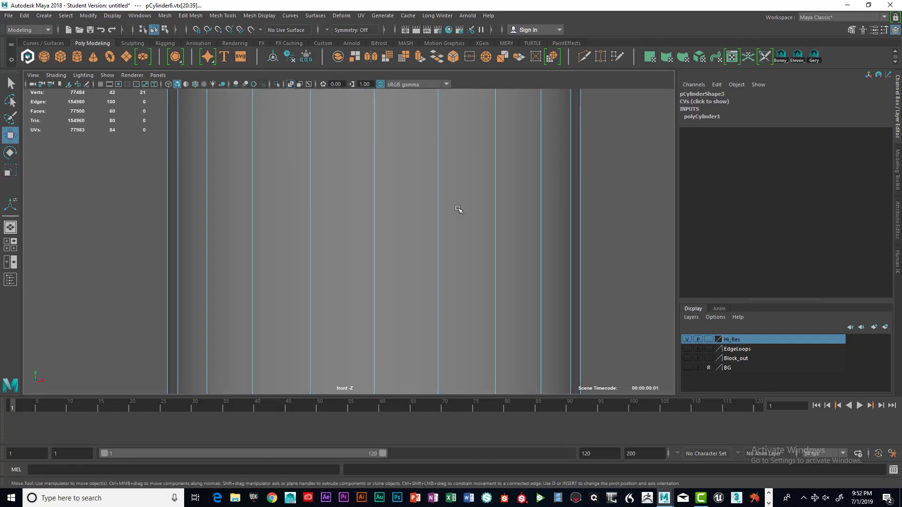
{"action": "right_click_drag", "start_coordinate": [498, 292], "coordinate": [446, 302], "text": "alt"}
{"action": "scroll", "coordinate": [450, 252], "scroll_direction": "up", "scroll_amount": 7}
{"action": "middle_click_drag", "start_coordinate": [446, 303], "coordinate": [431, 183], "text": "alt"}
{"action": "scroll", "coordinate": [407, 225], "scroll_direction": "down", "scroll_amount": 5}
{"action": "left_click_drag", "start_coordinate": [245, 305], "coordinate": [495, 243]}
{"action": "scroll", "coordinate": [379, 255], "scroll_direction": "up", "scroll_amount": 3}
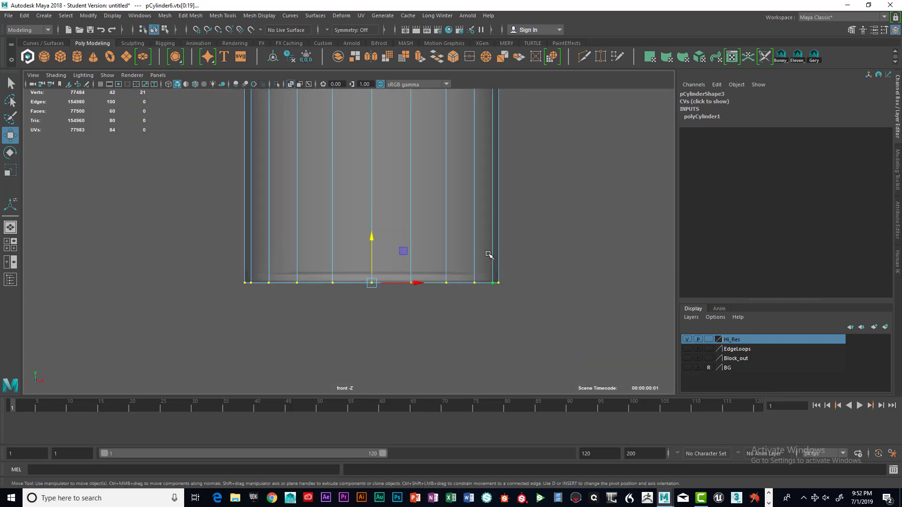
{"action": "left_click_drag", "start_coordinate": [378, 255], "coordinate": [378, 253]}
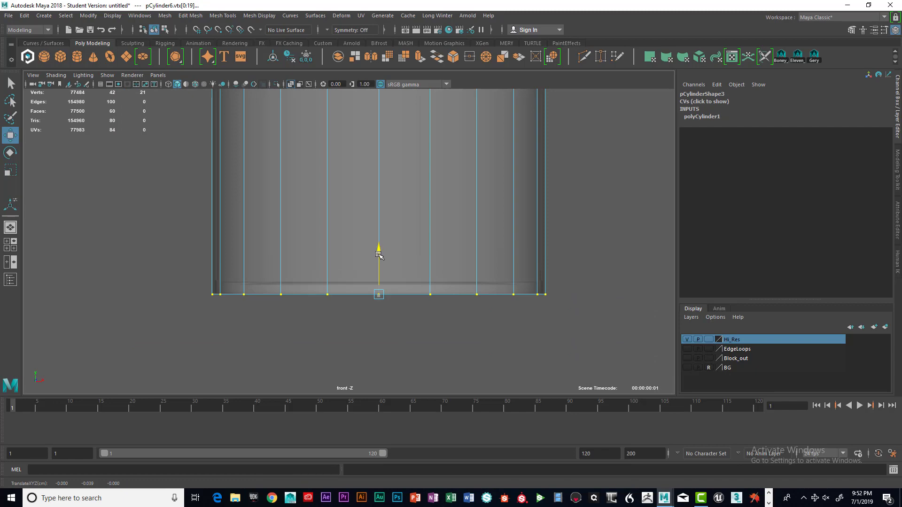
Return the cylinder to object mode in the perspective view and examine its overall shape and polygon count.
{"action": "scroll", "coordinate": [473, 201], "scroll_direction": "down", "scroll_amount": 3}
{"action": "key", "text": "space"}
{"action": "key", "text": "space"}
{"action": "left_click_drag", "start_coordinate": [523, 215], "coordinate": [463, 251], "text": "alt"}
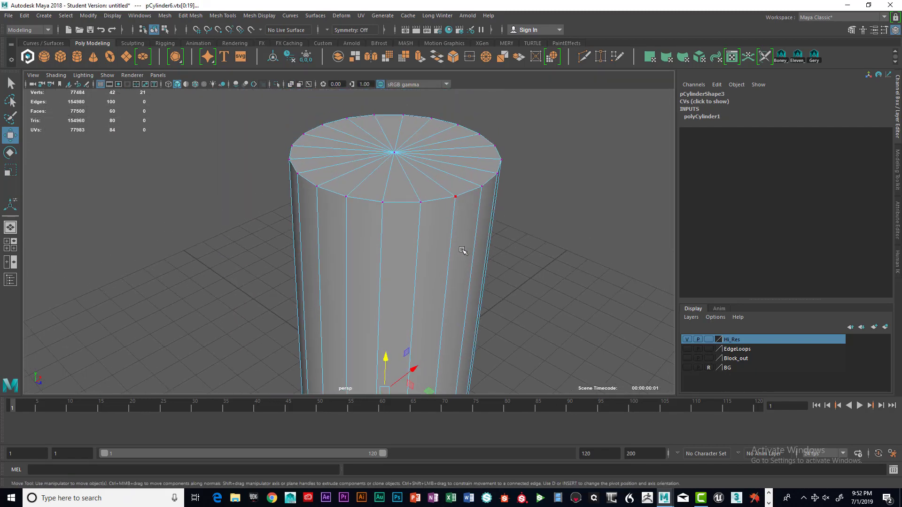
{"action": "right_click_drag", "start_coordinate": [425, 220], "coordinate": [423, 274]}
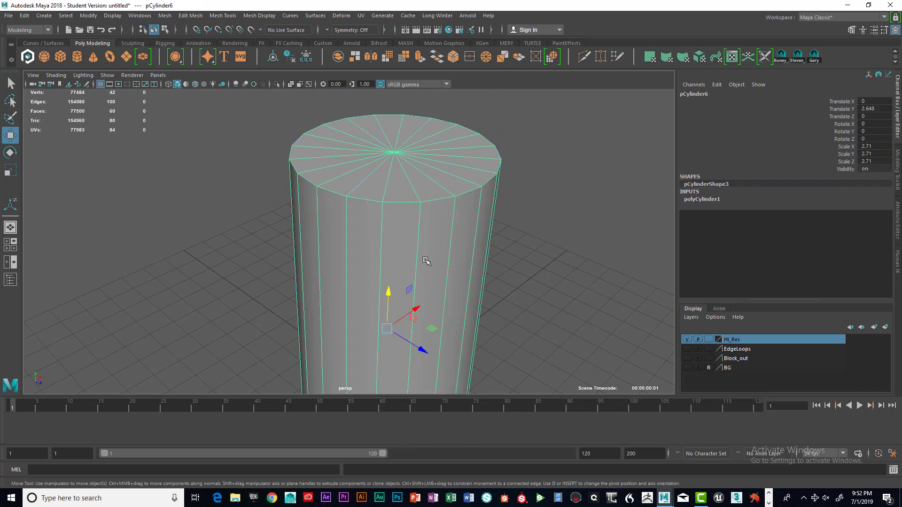
{"action": "scroll", "coordinate": [511, 271], "scroll_direction": "down", "scroll_amount": 2}
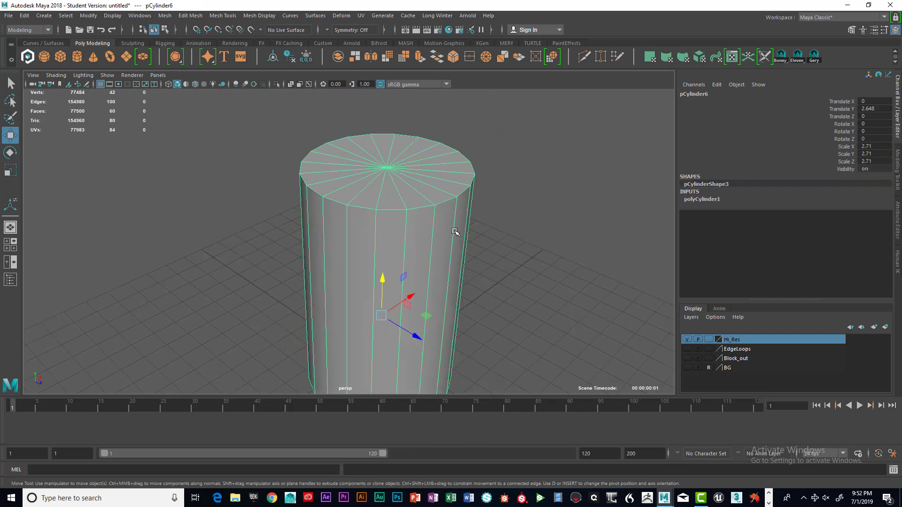
{"action": "scroll", "coordinate": [456, 230], "scroll_direction": "down", "scroll_amount": 3}
{"action": "scroll", "coordinate": [454, 231], "scroll_direction": "down", "scroll_amount": 3}
{"action": "mouse_move", "coordinate": [449, 242]}
{"action": "left_mouse_down", "text": "alt"}
{"action": "mouse_move", "coordinate": [441, 246]}
{"action": "mouse_move", "coordinate": [450, 191]}
{"action": "mouse_move", "coordinate": [449, 252]}
{"action": "left_mouse_up", "text": "alt"}
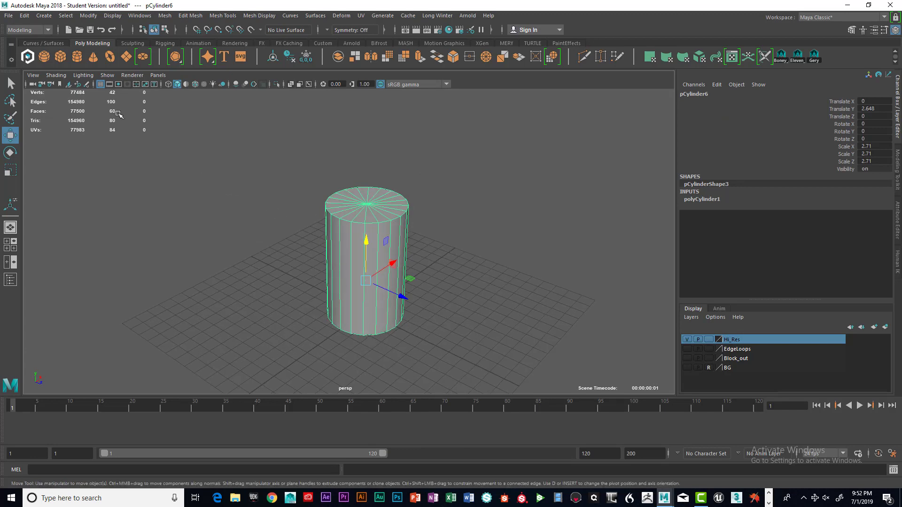
Create a display layer from the selected simple cylinder and name it Low_Poly.
{"action": "left_click", "coordinate": [687, 339]}
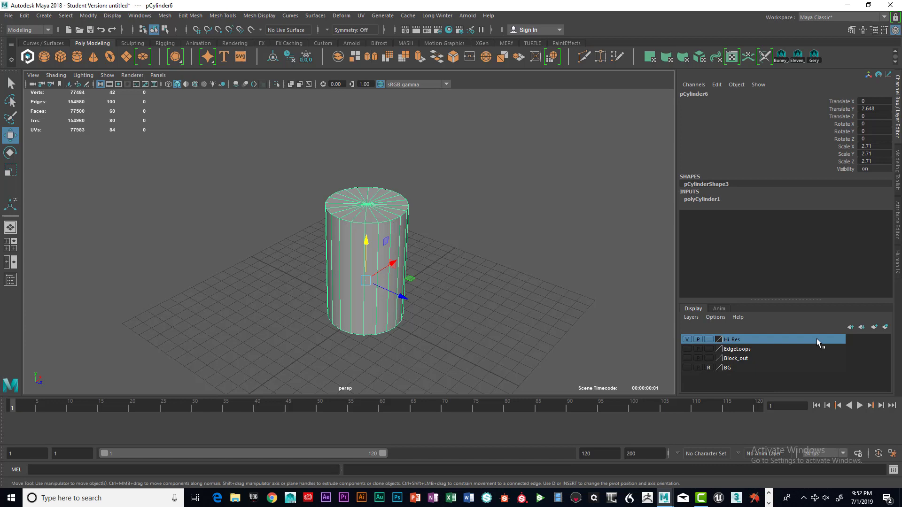
{"action": "left_click", "coordinate": [885, 328]}
{"action": "double_click", "coordinate": [735, 340]}
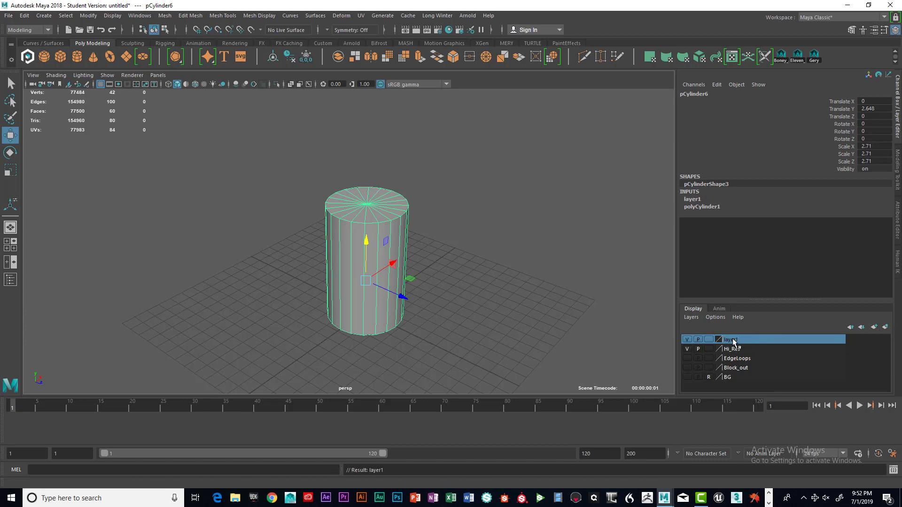
{"action": "double_click", "coordinate": [472, 238]}
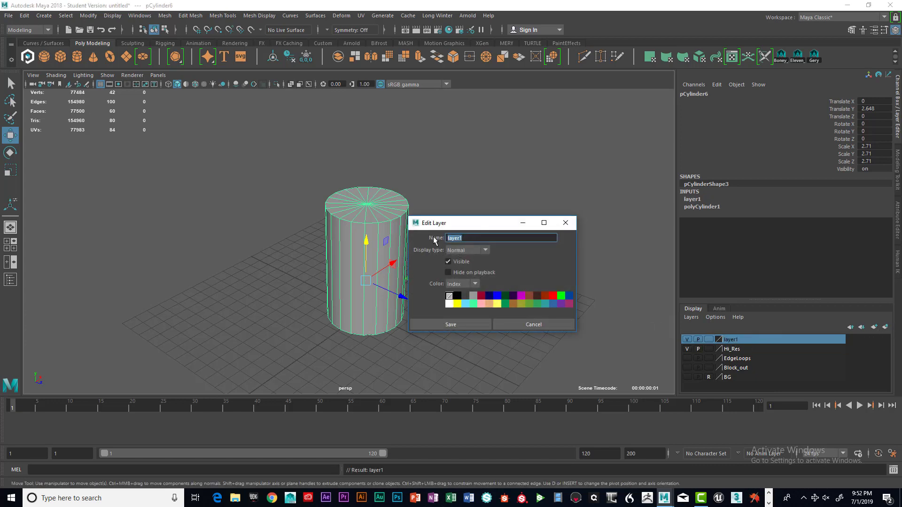
{"action": "type", "text": "Low_Poly"}
{"action": "left_click", "coordinate": [462, 325]}
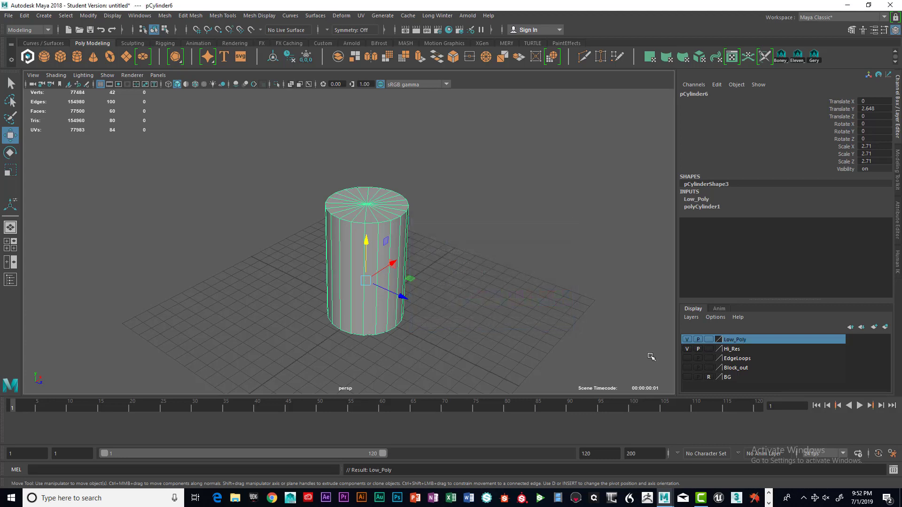
Toggle the Low_Poly layer's visibility to compare the simple cylinder with the hi-res can, leaving the layer hidden.
{"action": "left_click", "coordinate": [687, 339]}
{"action": "left_click", "coordinate": [687, 340]}
{"action": "left_click", "coordinate": [687, 340]}
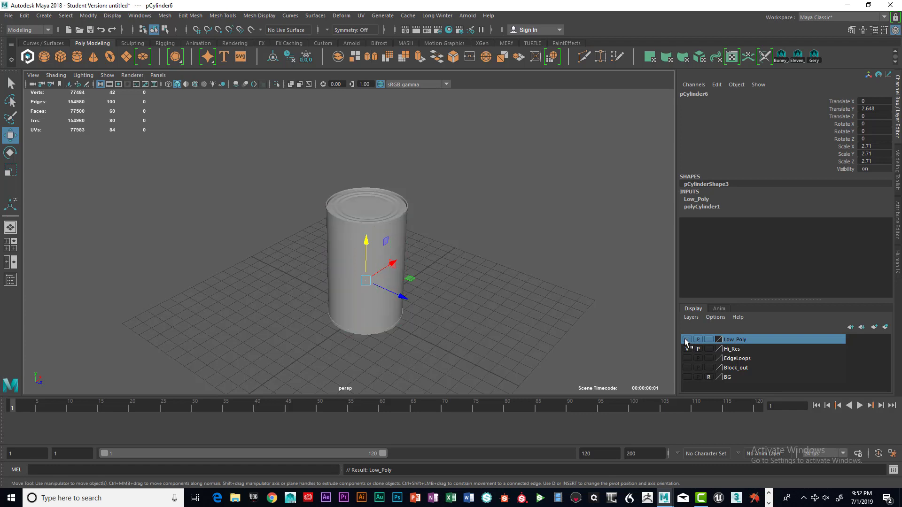
{"action": "left_click", "coordinate": [687, 339]}
{"action": "left_click", "coordinate": [686, 339]}
Select the hi-res can and examine its dense wireframe and polygon count in the perspective view.
{"action": "scroll", "coordinate": [532, 314], "scroll_direction": "up", "scroll_amount": 6}
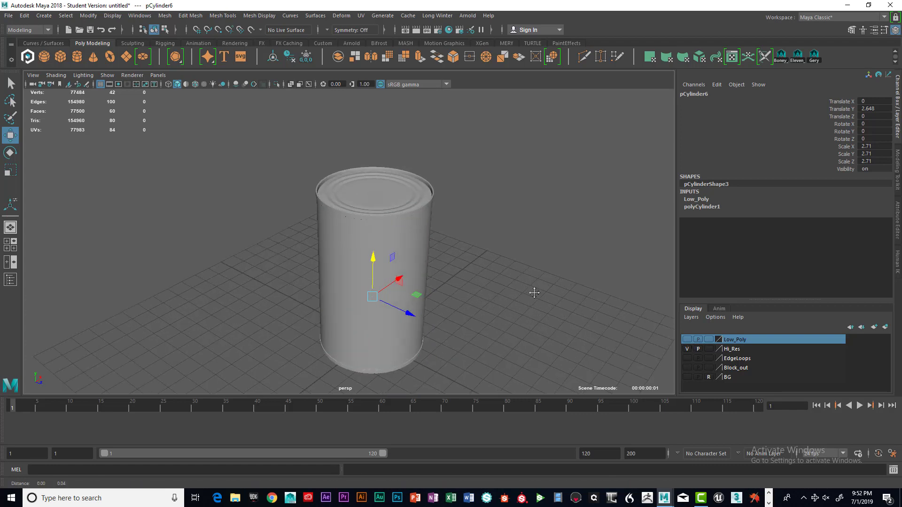
{"action": "left_click", "coordinate": [484, 256]}
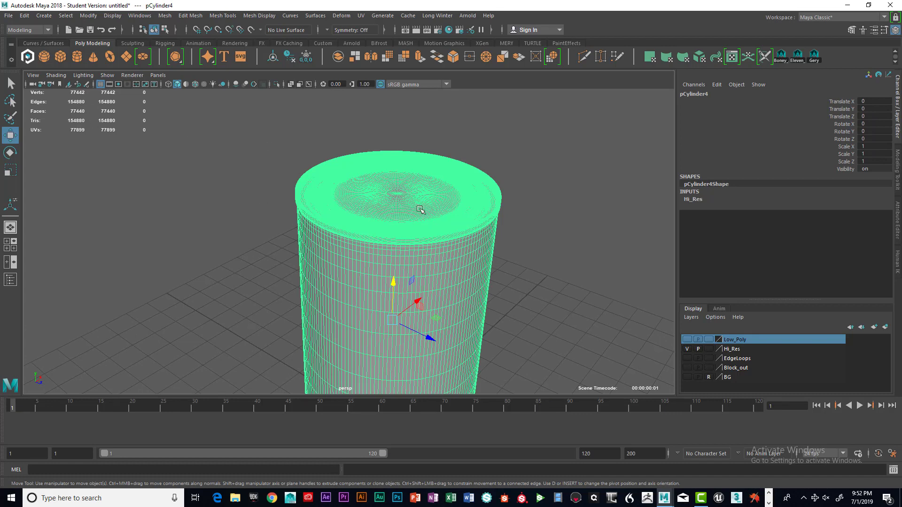
{"action": "scroll", "coordinate": [498, 212], "scroll_direction": "down", "scroll_amount": 5}
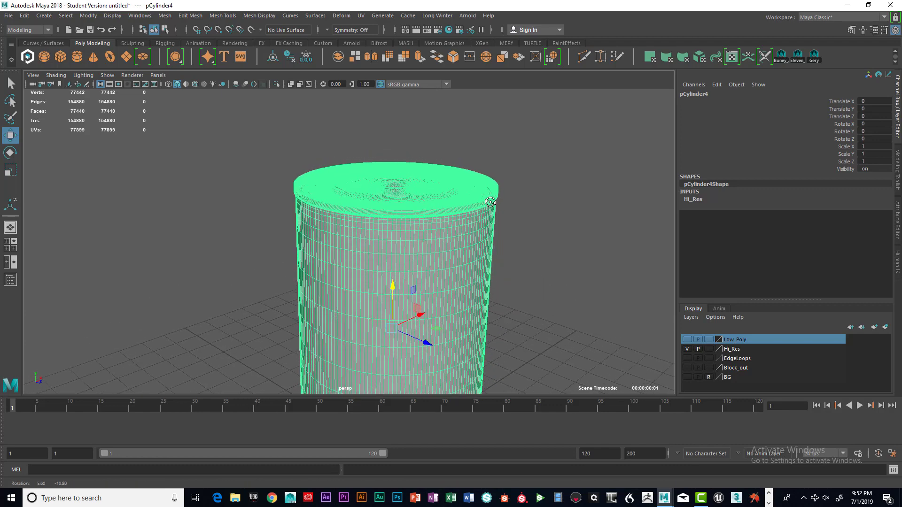
Deselect the hi-res can and toggle the Hi_Res layer's visibility off and on, leaving the can shown.
{"action": "left_click", "coordinate": [512, 214]}
{"action": "scroll", "coordinate": [456, 229], "scroll_direction": "down", "scroll_amount": 3}
{"action": "left_click_drag", "start_coordinate": [456, 229], "coordinate": [467, 239], "text": "alt"}
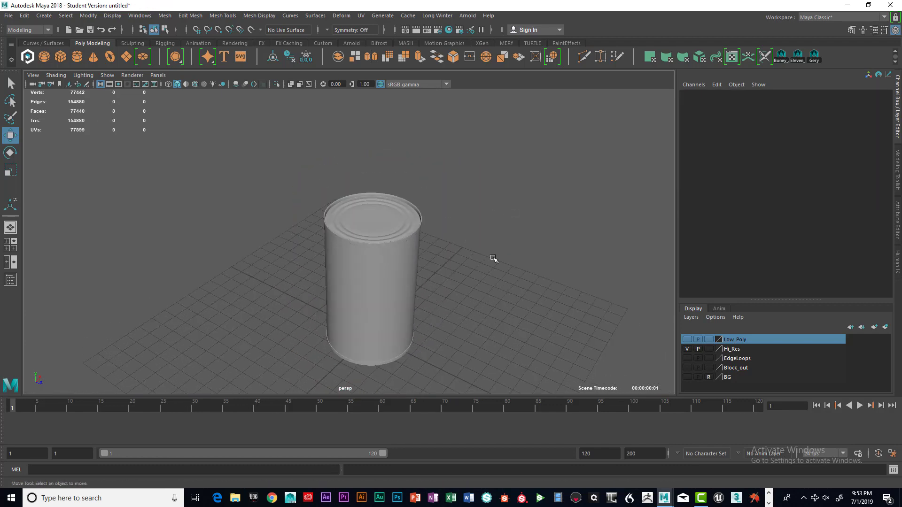
{"action": "left_click", "coordinate": [687, 350]}
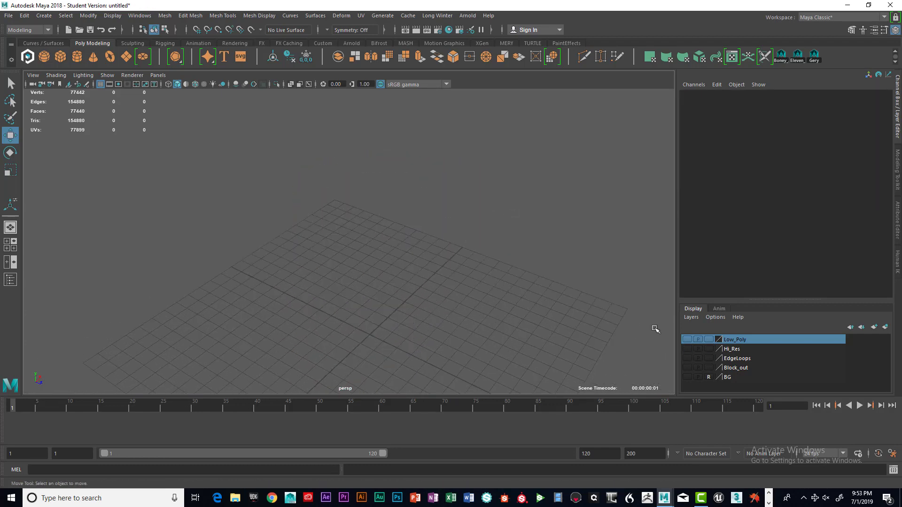
{"action": "left_click", "coordinate": [687, 350]}
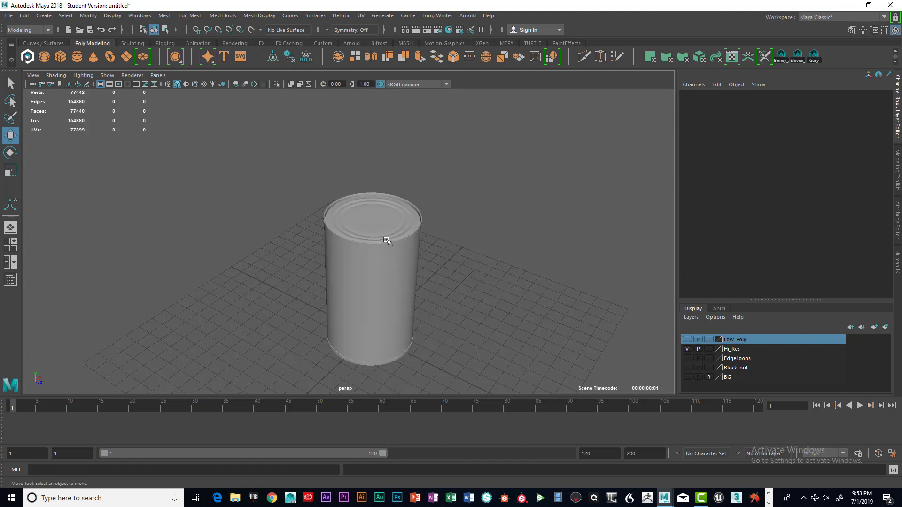
{"action": "left_click_drag", "start_coordinate": [388, 243], "coordinate": [402, 227], "text": "alt"}
Toggle the Low_Poly and Hi_Res layers' visibility to compare the simple cylinder with the detailed can.
{"action": "left_click", "coordinate": [687, 350]}
{"action": "left_click", "coordinate": [687, 340]}
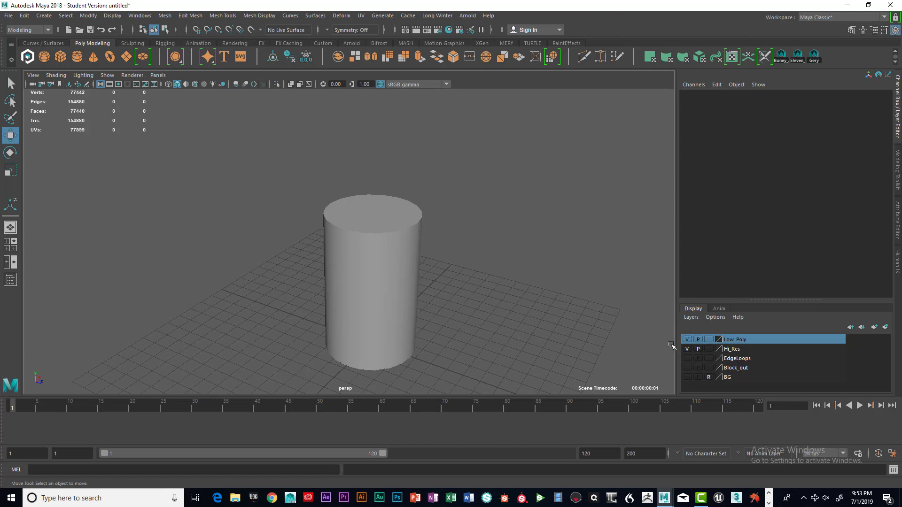
{"action": "left_click", "coordinate": [688, 340]}
{"action": "left_click", "coordinate": [687, 349]}
{"action": "left_click", "coordinate": [687, 340]}
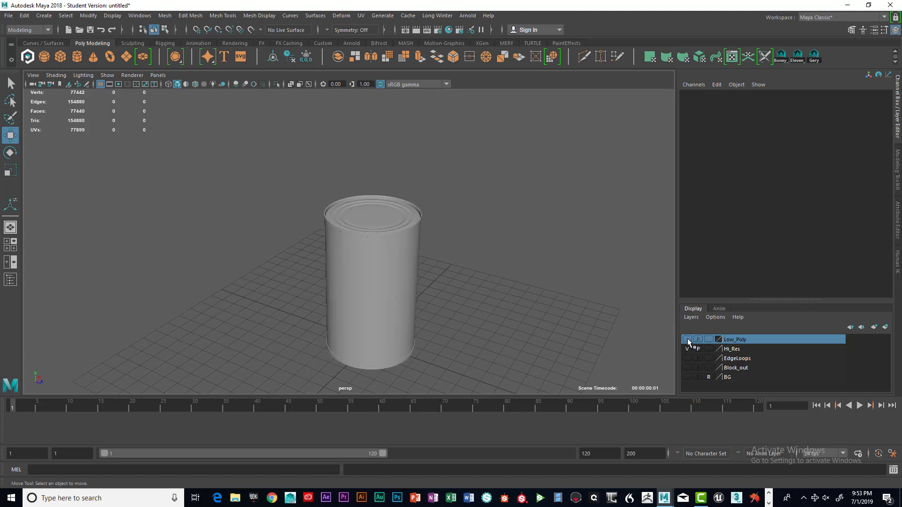
Select the hi-res can and show the Low_Poly layer over it to examine how the simple cylinder encloses it.
{"action": "left_click", "coordinate": [401, 260]}
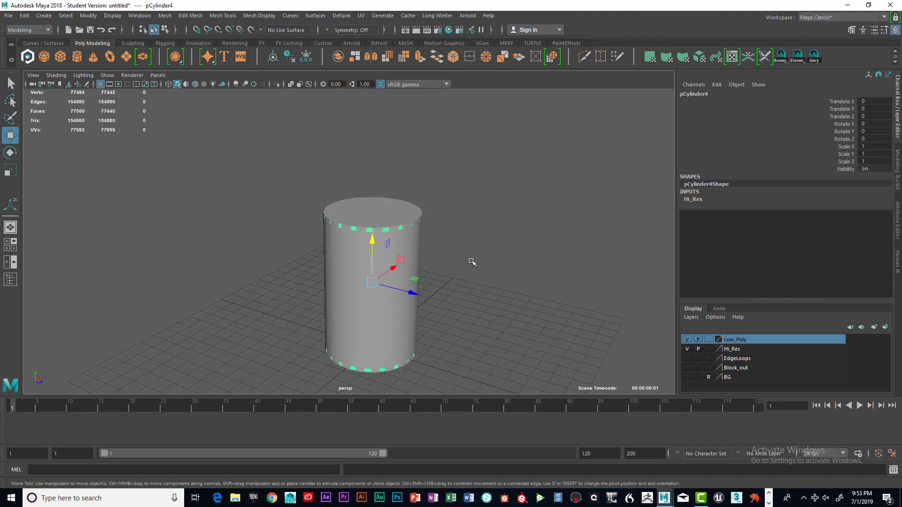
{"action": "scroll", "coordinate": [475, 259], "scroll_direction": "down", "scroll_amount": 2}
{"action": "scroll", "coordinate": [477, 261], "scroll_direction": "up", "scroll_amount": 6}
{"action": "key", "text": "f"}
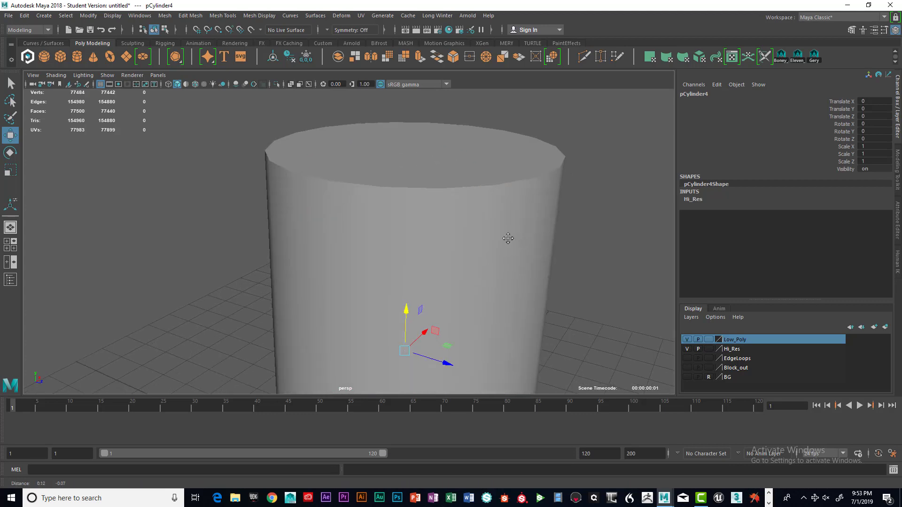
Select the low-poly cylinder and examine its wireframe and polygon count in the perspective view.
{"action": "left_click", "coordinate": [459, 212]}
{"action": "scroll", "coordinate": [432, 212], "scroll_direction": "down", "scroll_amount": 3}
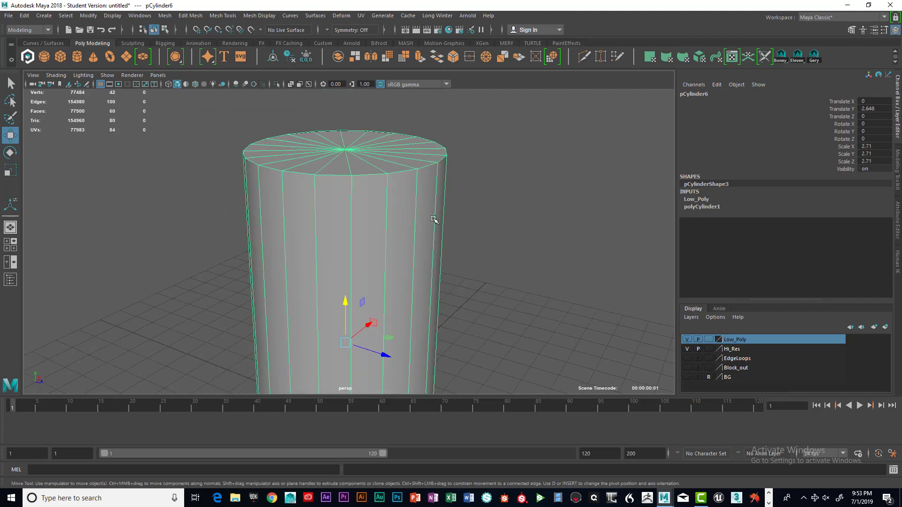
{"action": "scroll", "coordinate": [437, 216], "scroll_direction": "up", "scroll_amount": 2}
{"action": "scroll", "coordinate": [437, 217], "scroll_direction": "down", "scroll_amount": 4}
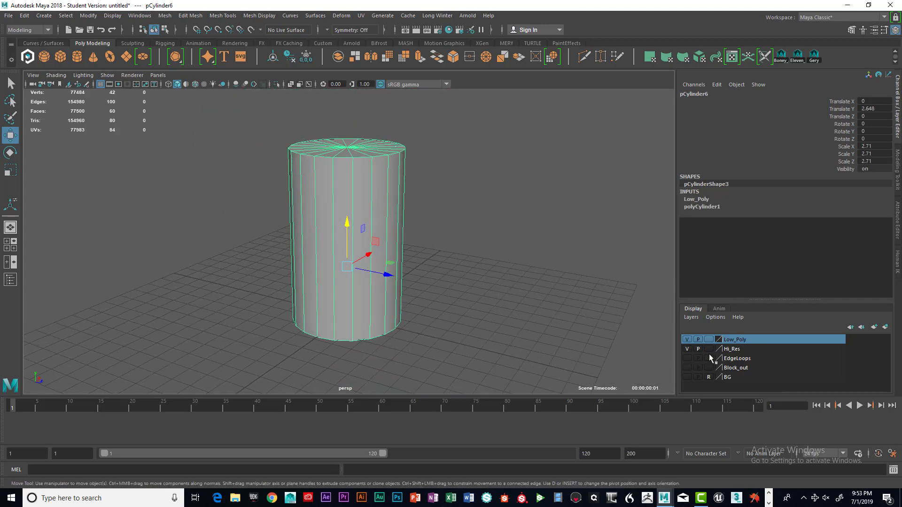